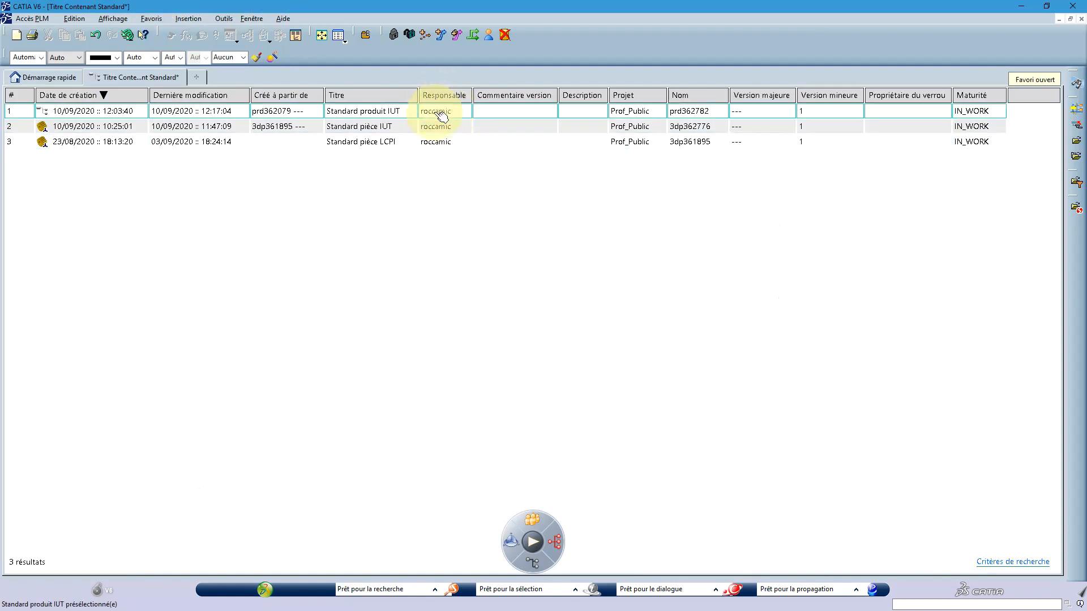
Duplicate the "Standard pièce IUT" part without a duplication string and open the resulting copy
mouse_move(440, 116)
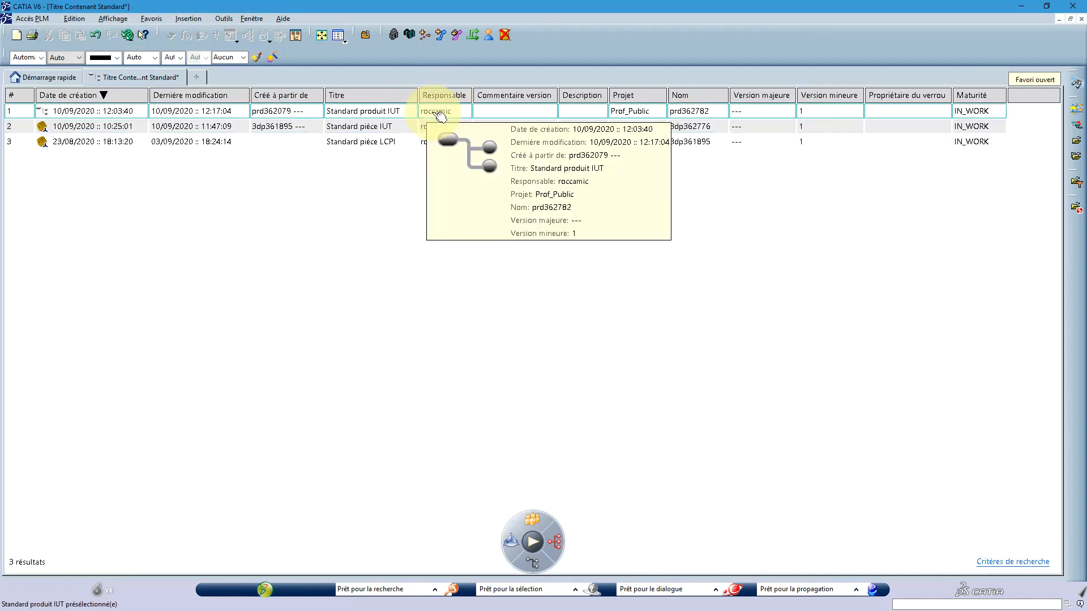
right_click(355, 131)
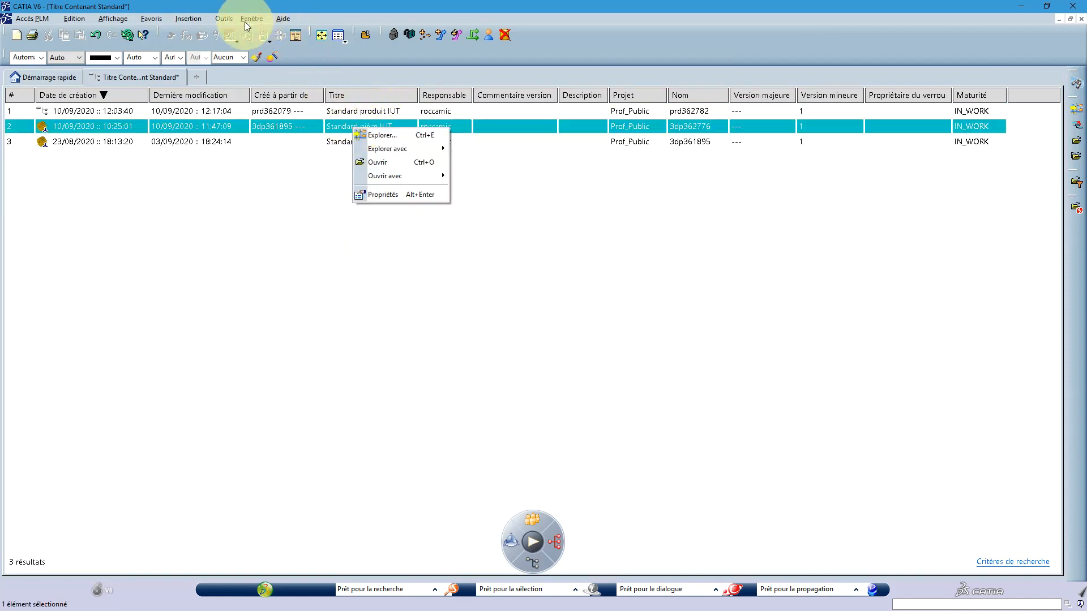
left_click(222, 18)
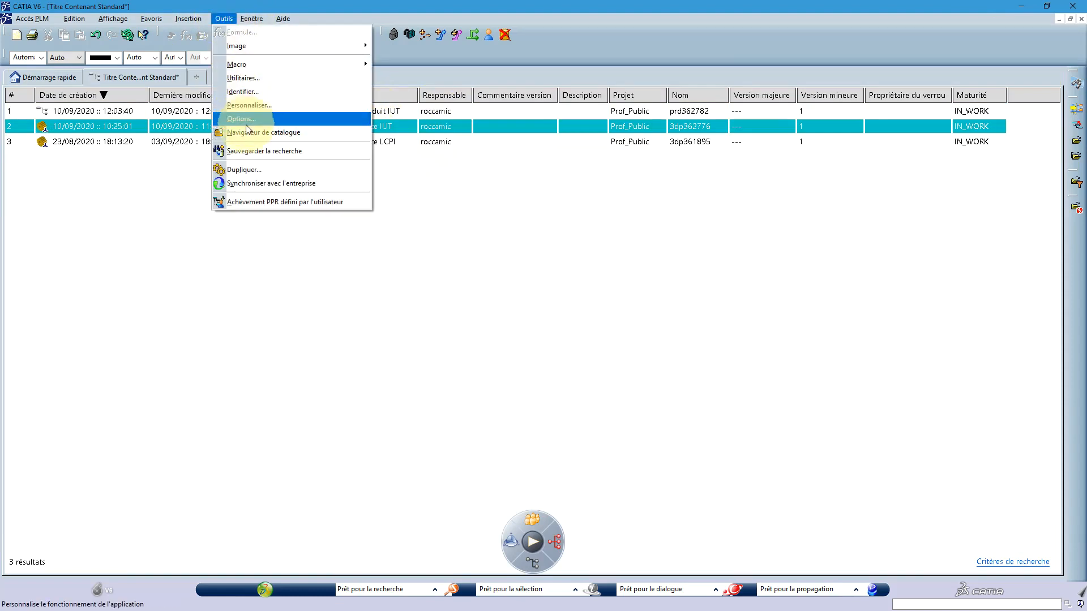
left_click(246, 168)
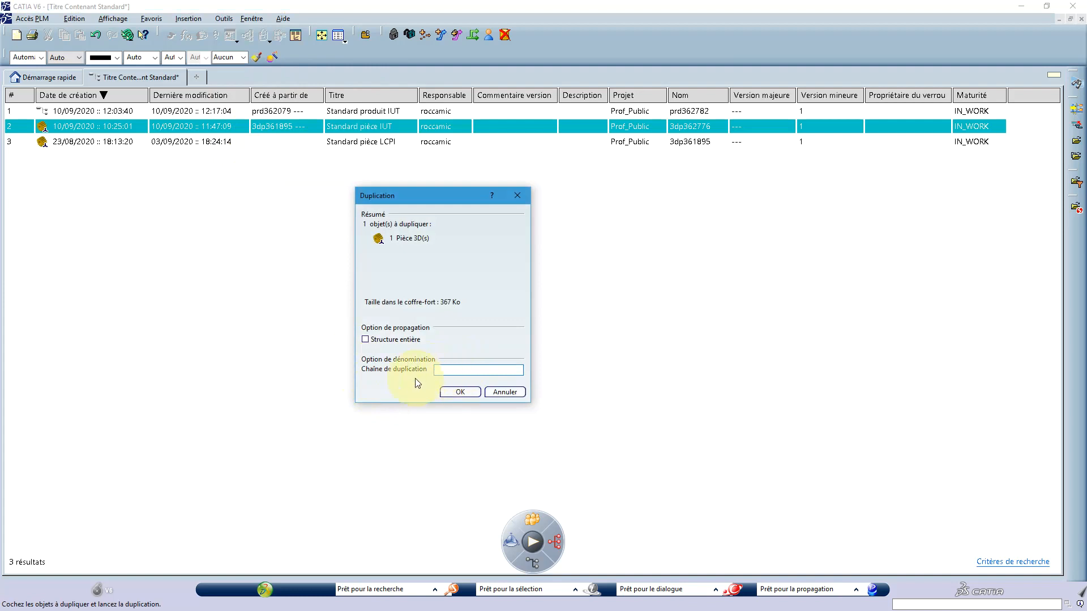
left_click(460, 392)
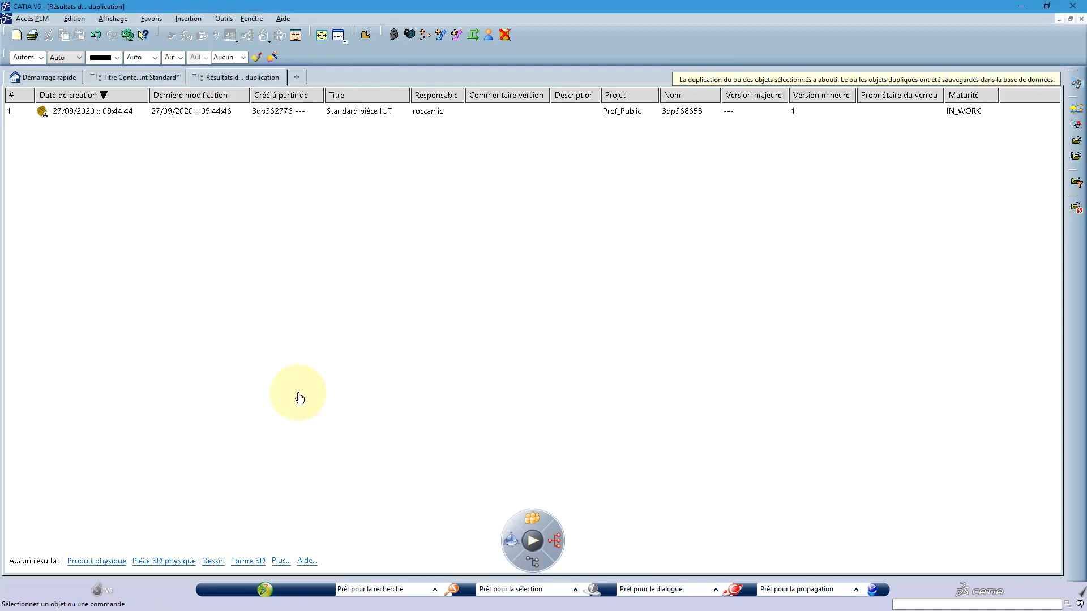
right_click(180, 111)
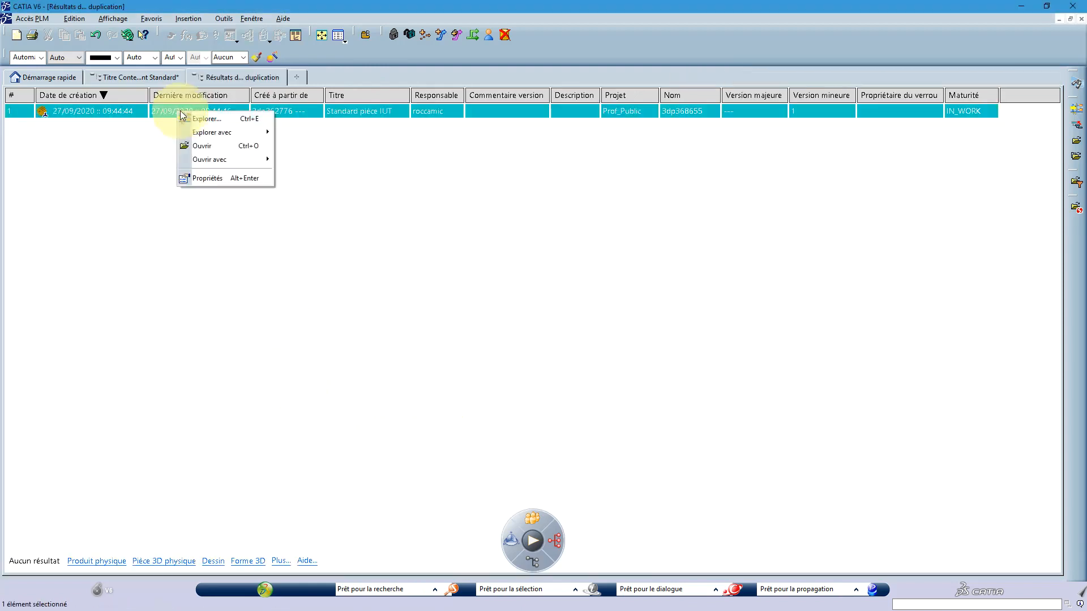
left_click(209, 145)
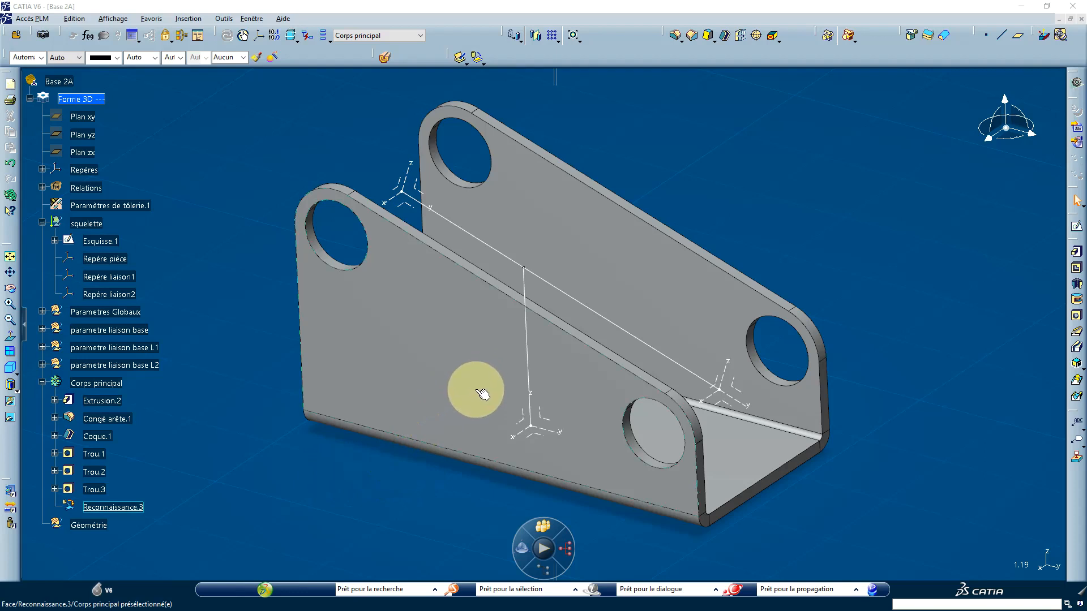
Examine the finished Base 2A bracket, its skeleton sketch and axis systems, and the contents of its global and joint parameter sets
middle_click_drag(626, 308, 543, 401)
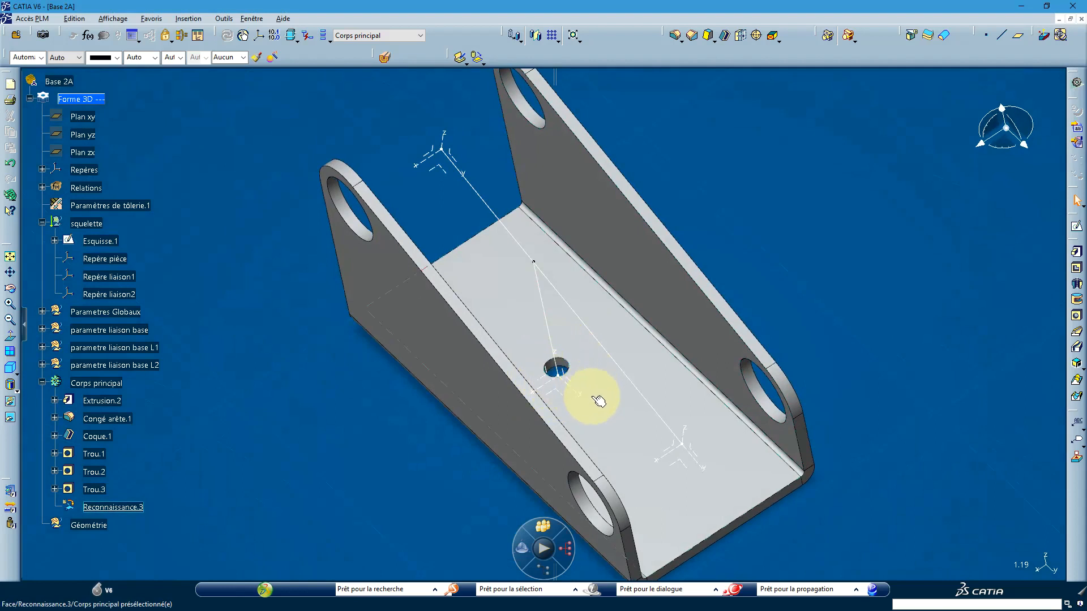
middle_click_drag(467, 418, 575, 266)
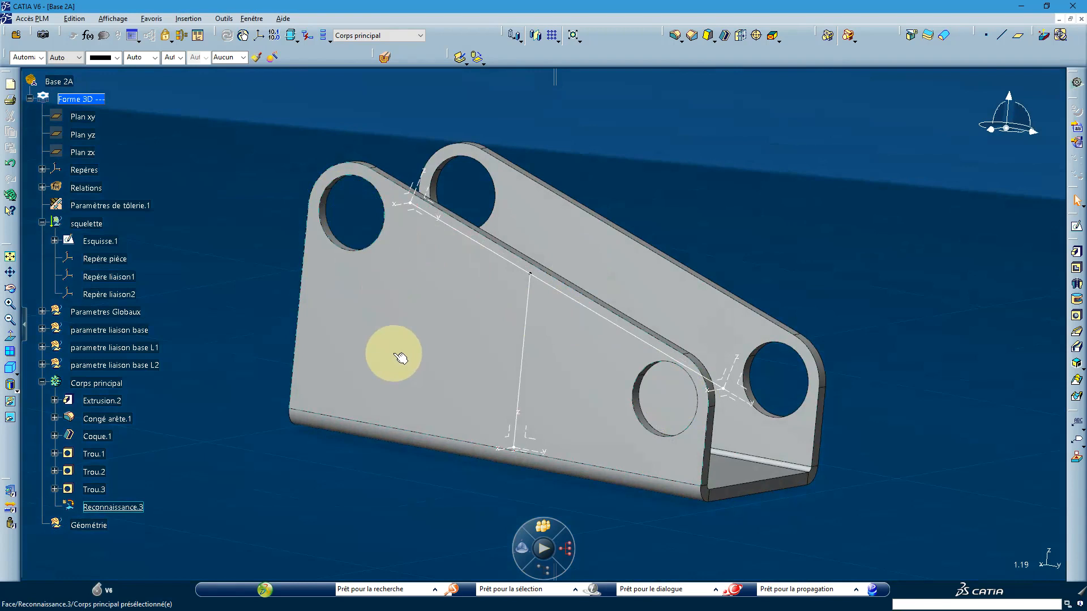
middle_click_drag(400, 357, 188, 389)
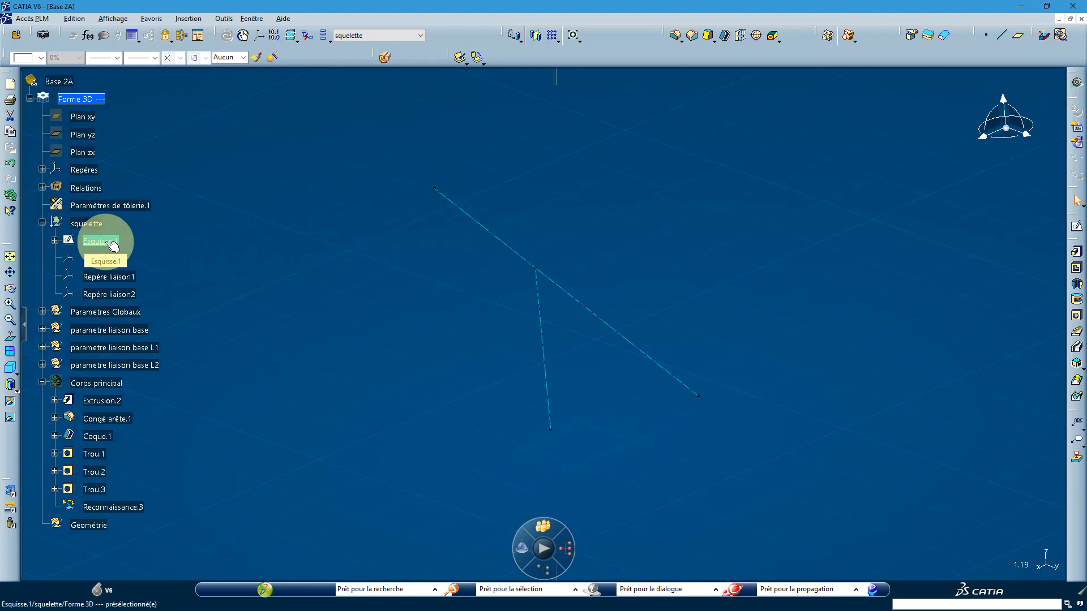
left_click(112, 245)
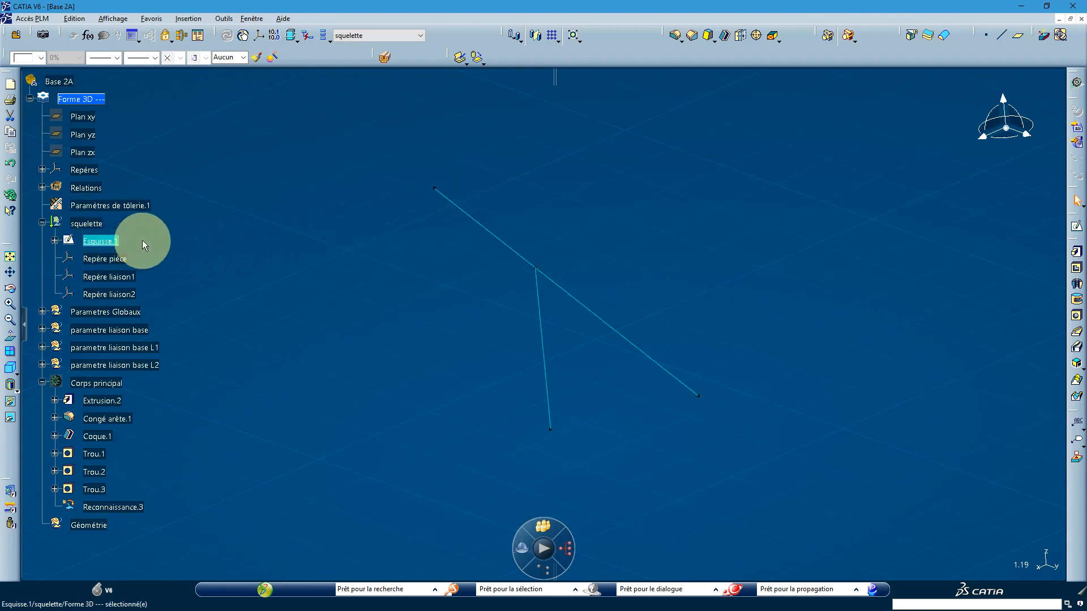
left_click(109, 294)
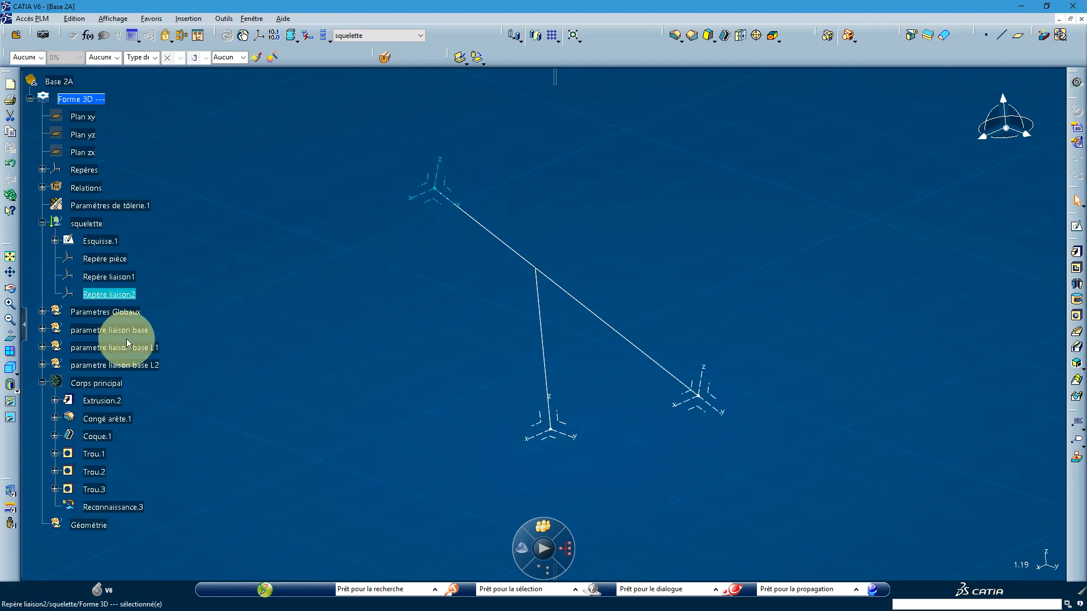
left_click(42, 311)
left_click(50, 347)
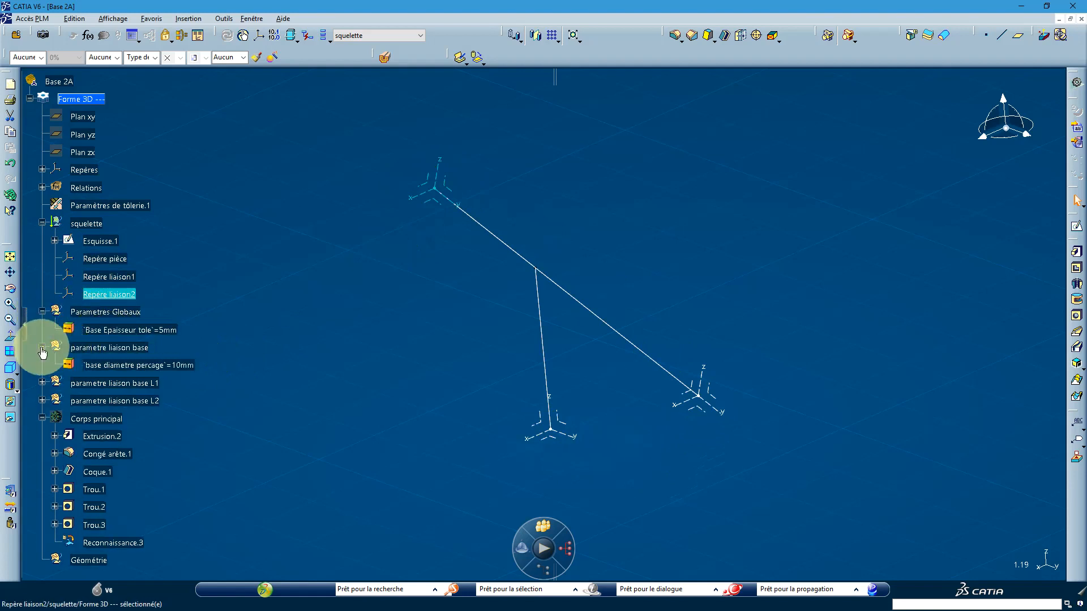
left_click(51, 383)
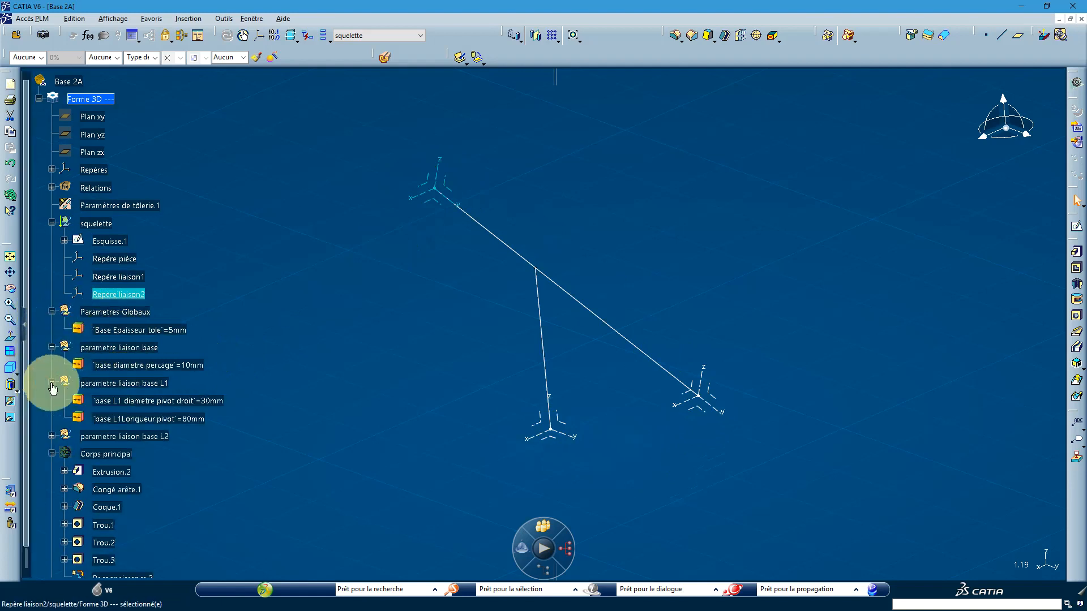
left_click(52, 436)
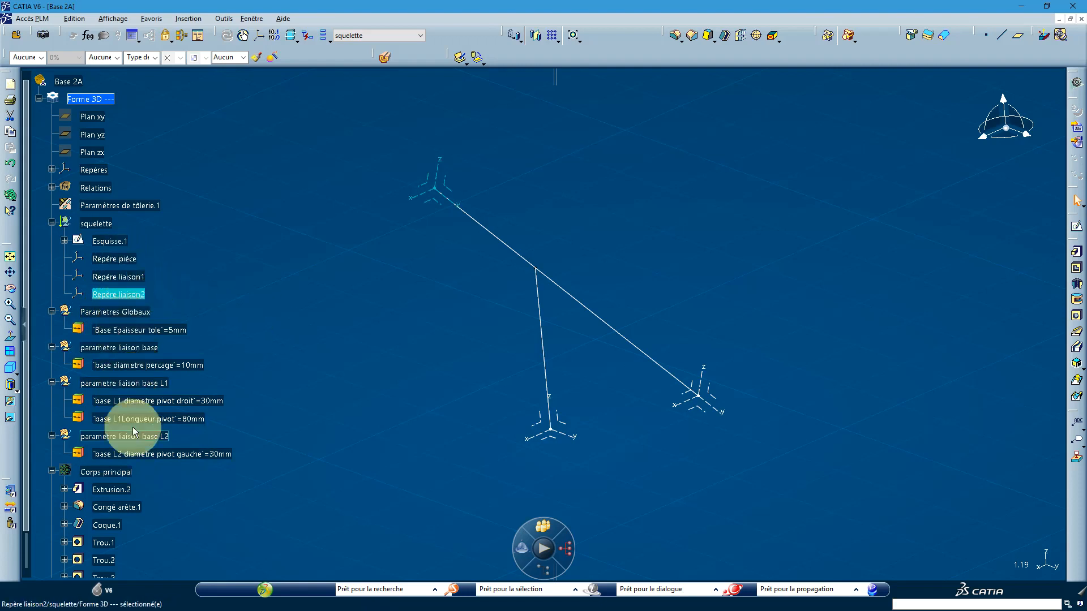
Hide Esquisse.1 in the Base 2A skeleton and define Corps principal as the work object
right_click(119, 247)
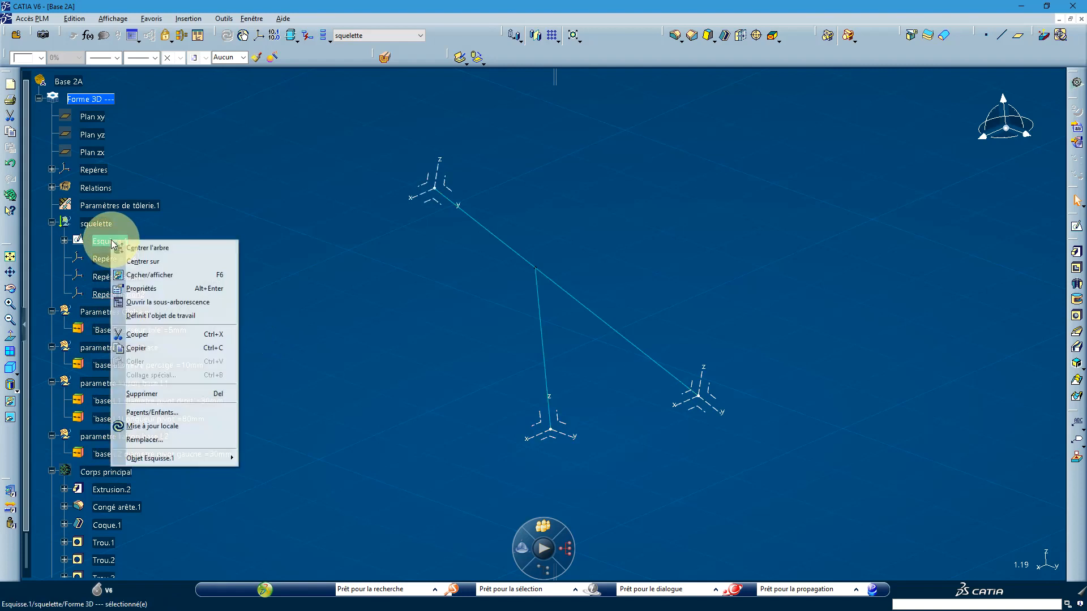
left_click(140, 275)
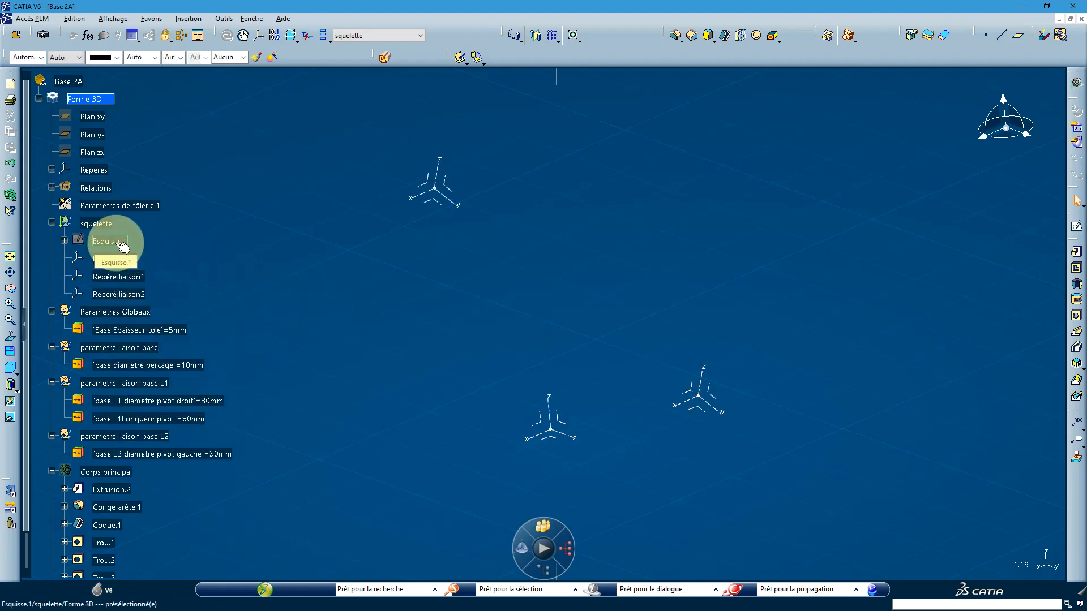
right_click(125, 475)
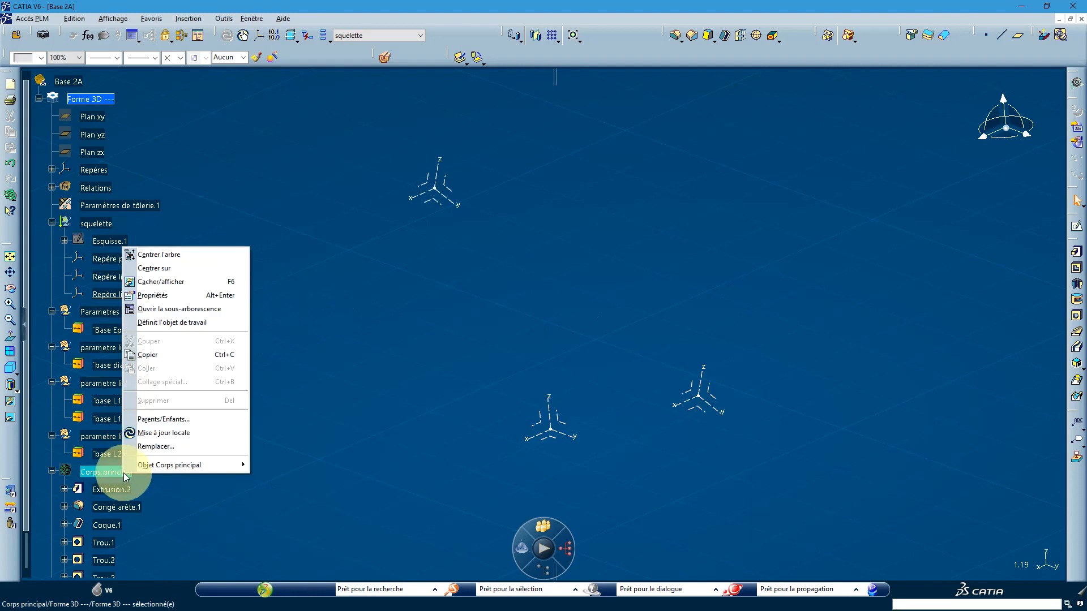
left_click(167, 322)
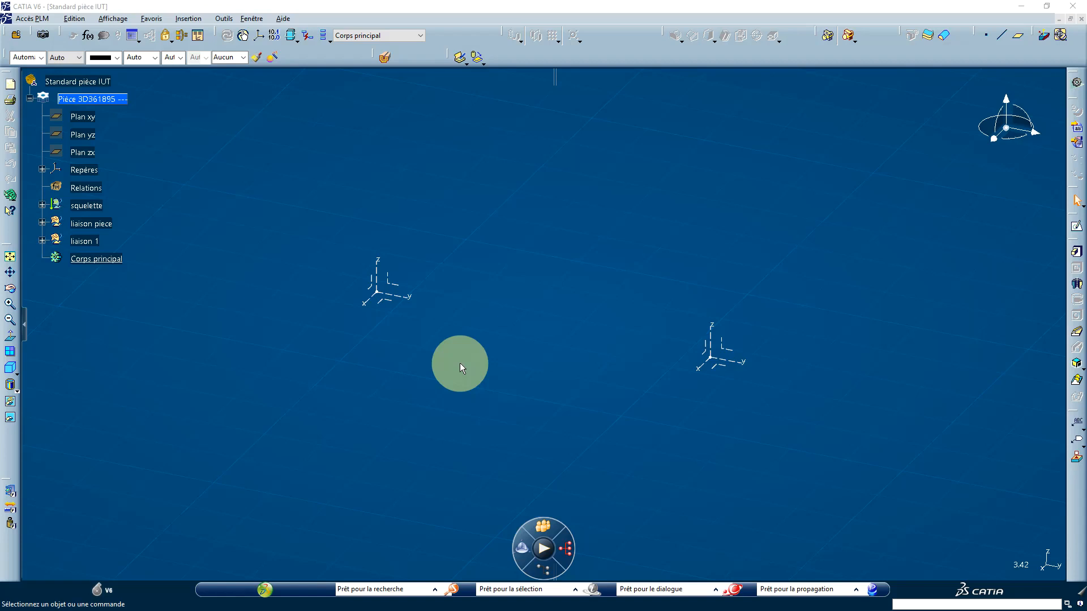
Rename the duplicated standard part as Base and expand its squelette, liaison piece and liaison 1 sets
right_click(71, 83)
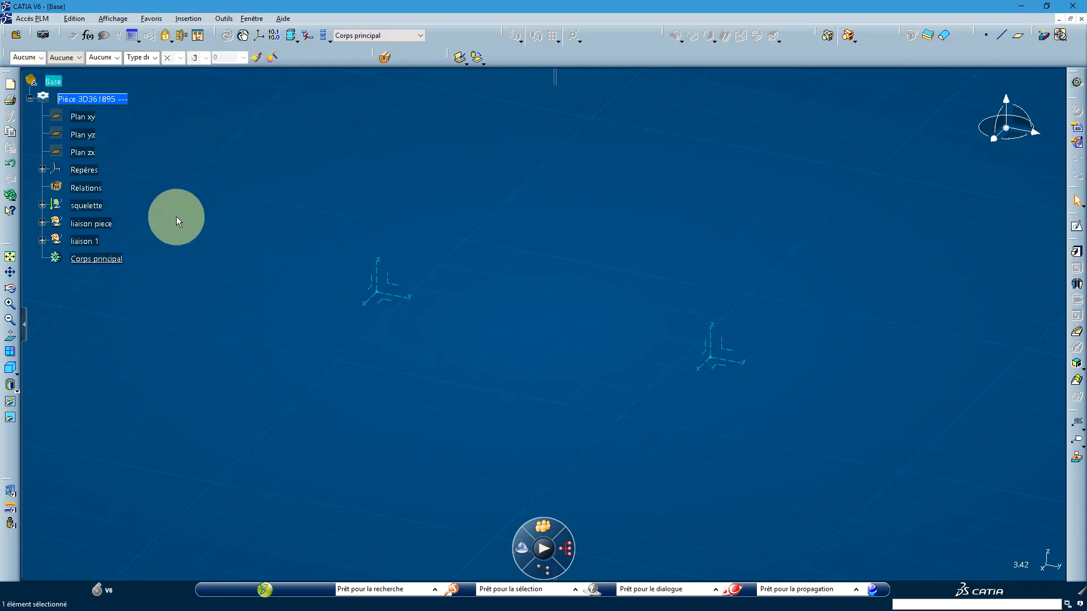
left_click(41, 204)
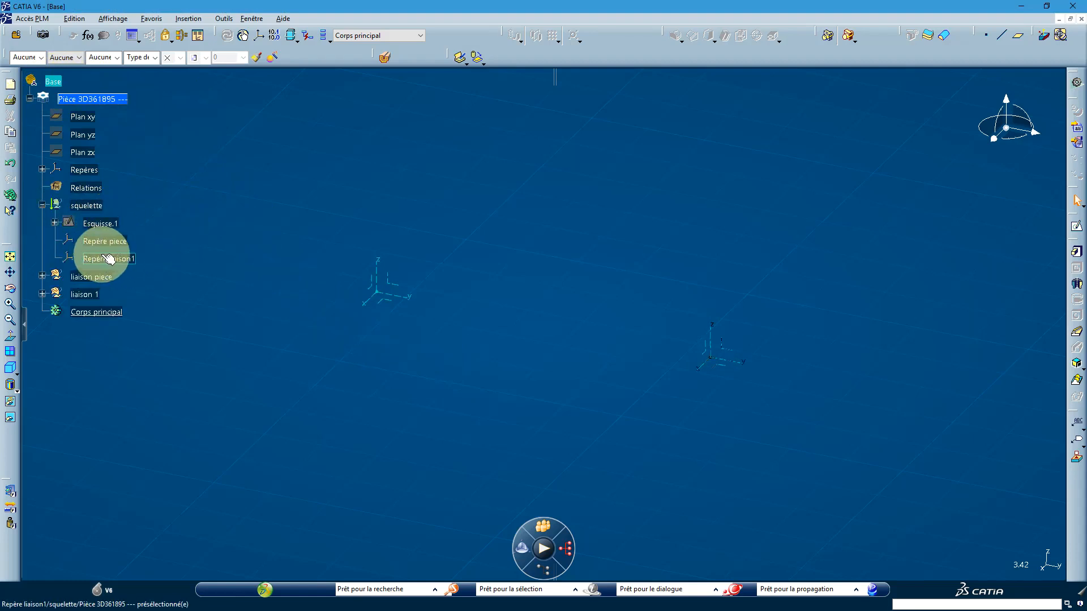
left_click(42, 276)
left_click(42, 328)
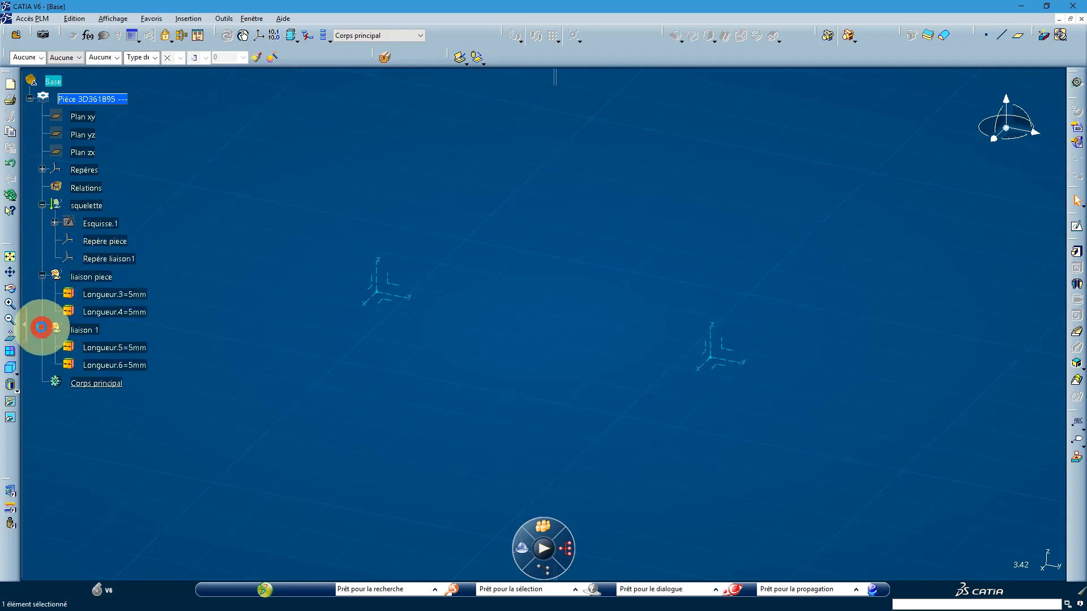
left_click(139, 353)
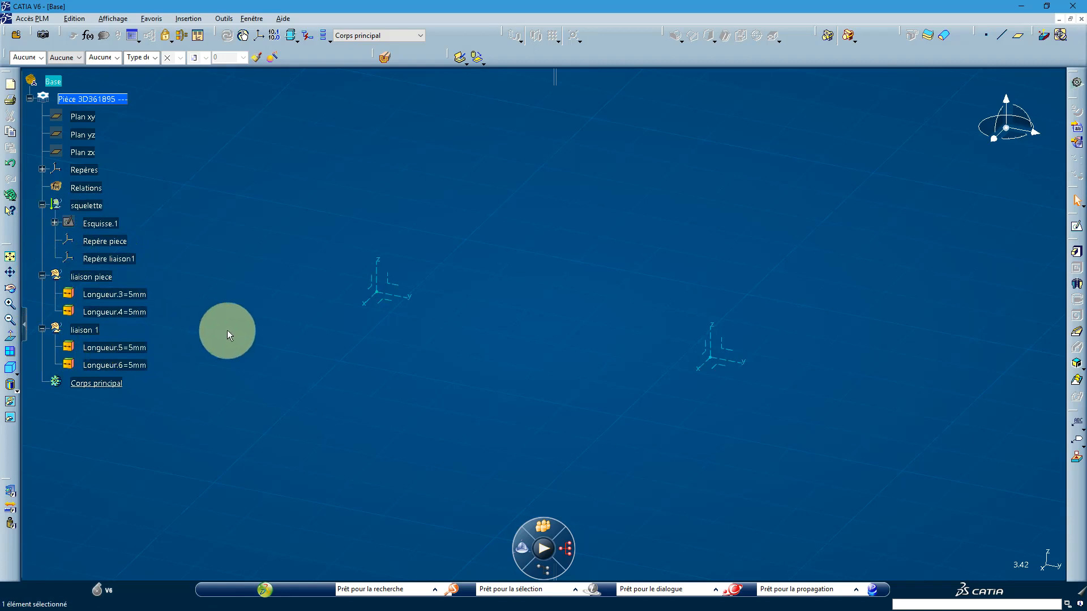
Show the skeleton's Esquisse.1 and open it for editing
right_click(102, 226)
left_click(136, 259)
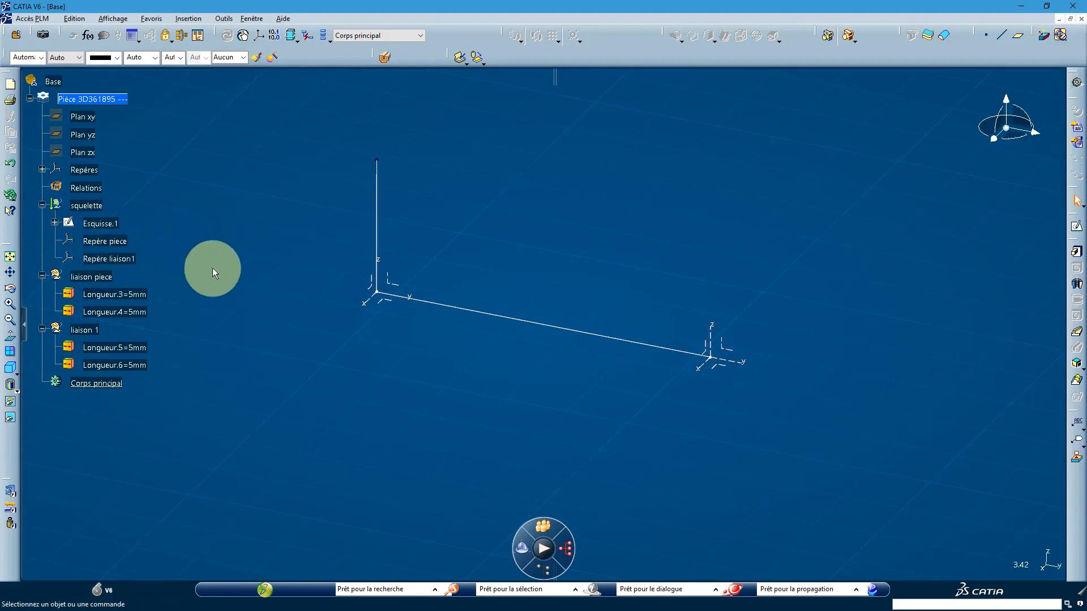
left_click(112, 224)
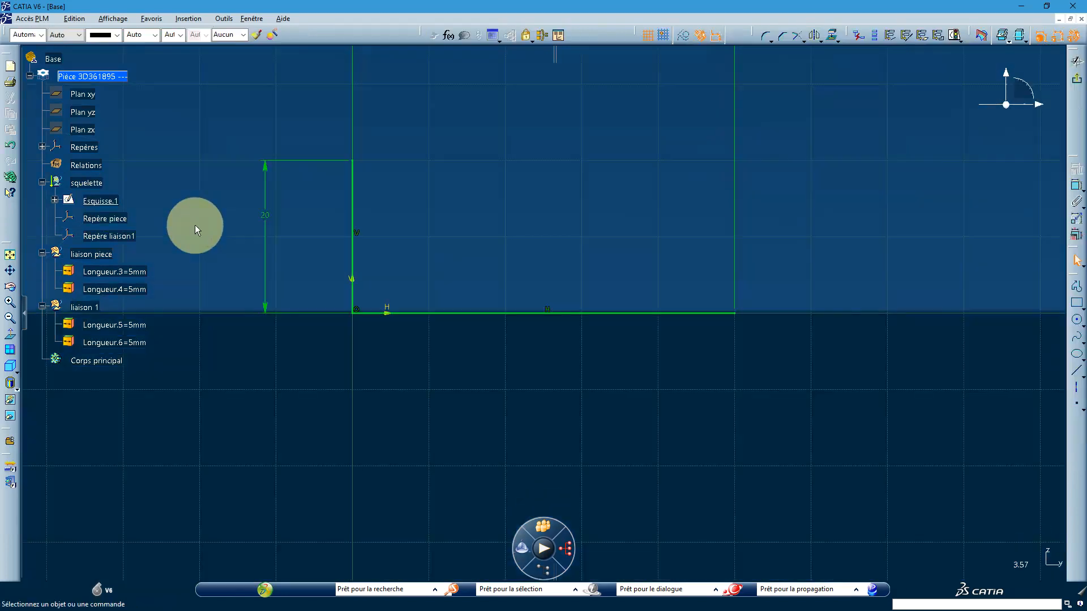
Delete the 20 and 50 dimensions and the horizontal line from the skeleton sketch, keeping the vertical line
mouse_move(487, 249)
middle_mouse_down()
mouse_move(552, 232)
mouse_move(545, 303)
middle_mouse_up()
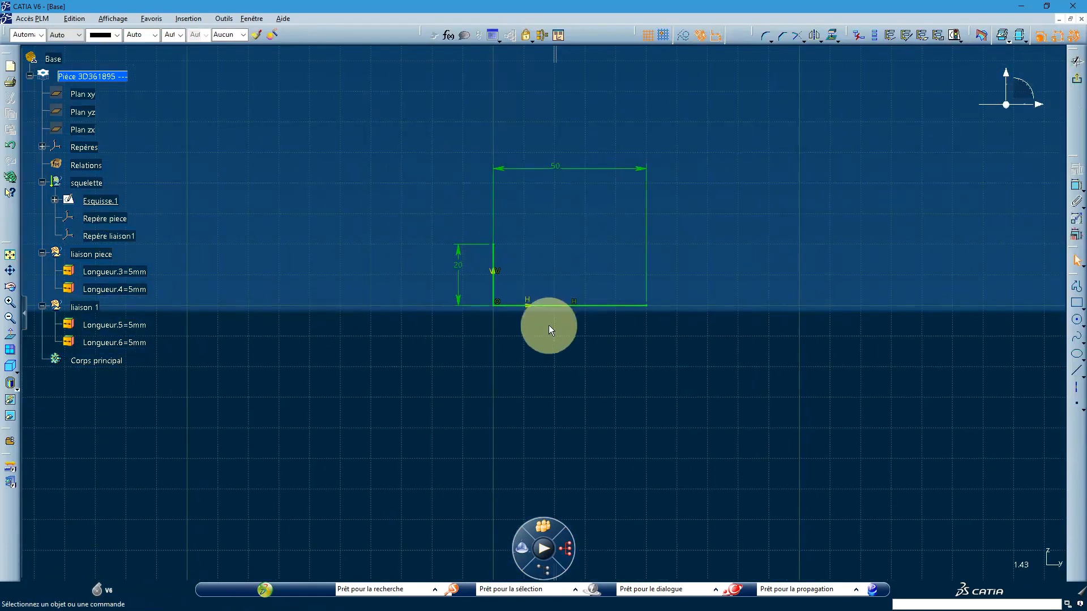
left_click(458, 264)
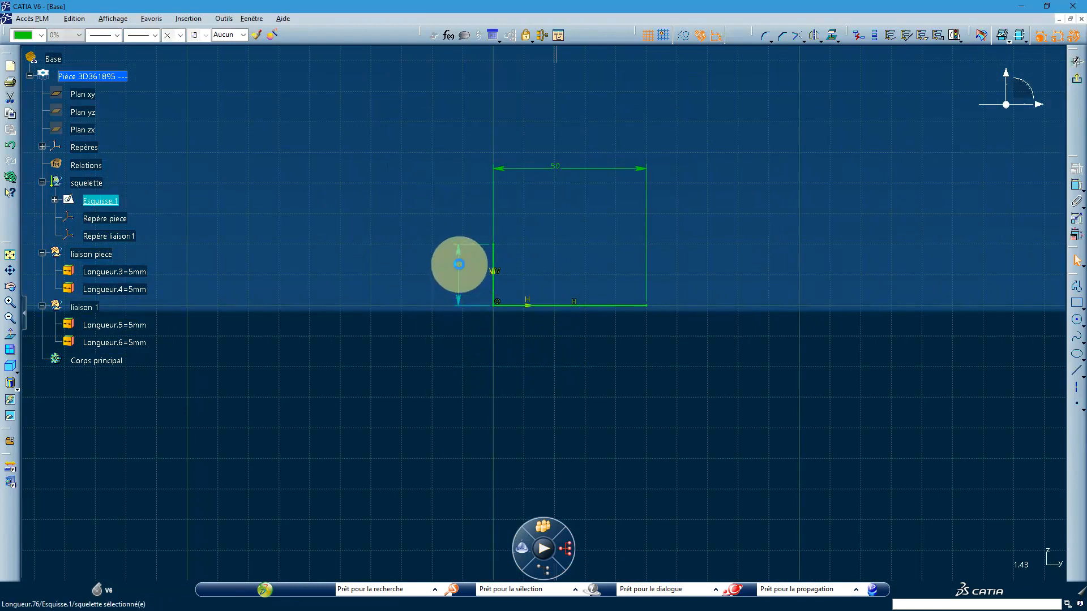
key("Delete")
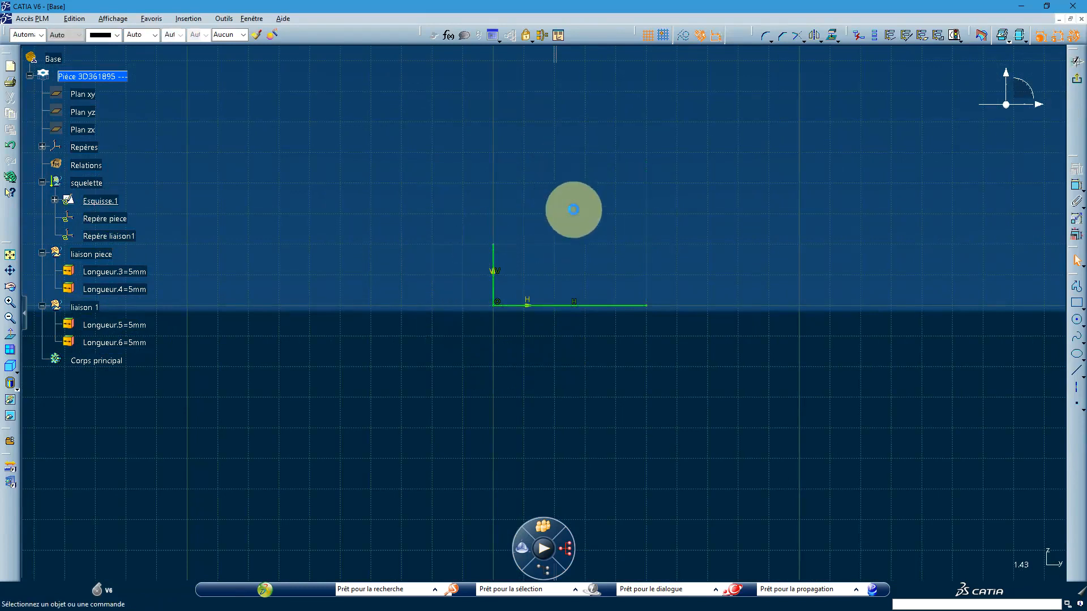
left_click(590, 310)
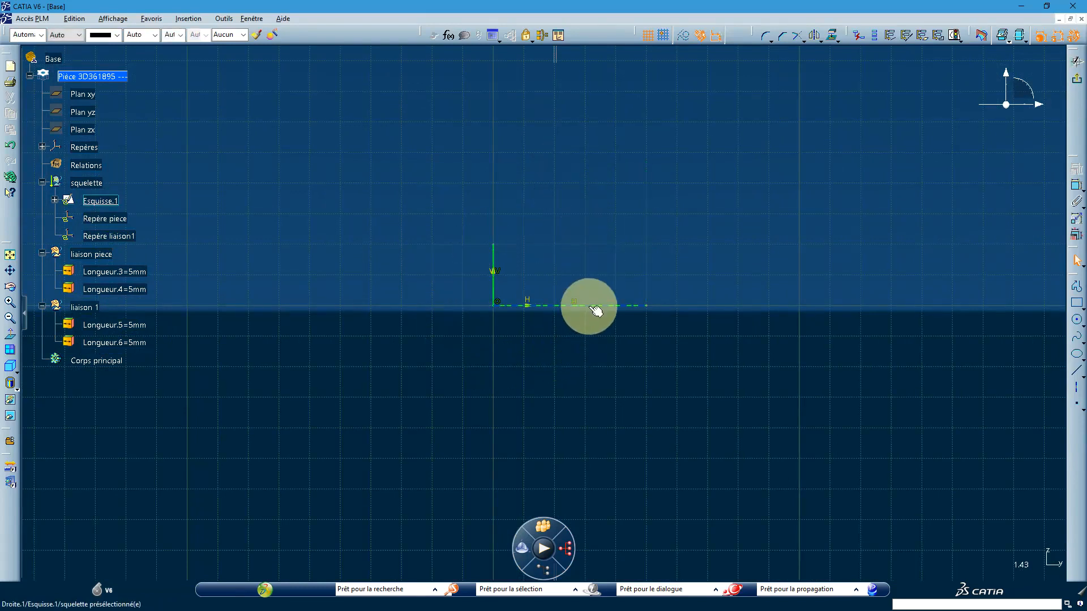
key("Delete")
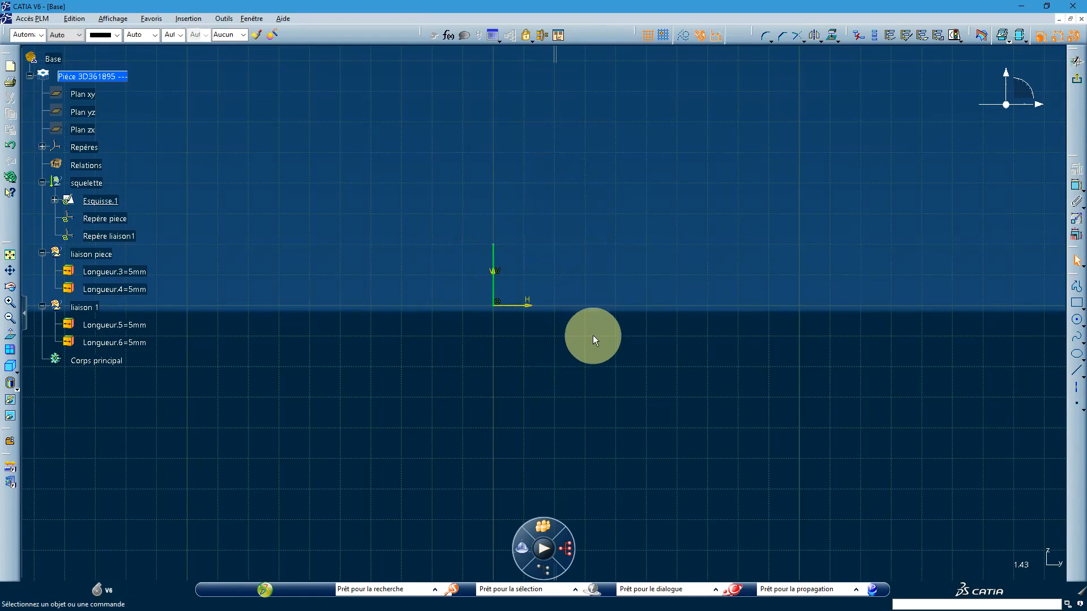
Sketch an inclined line about 61 mm long through the vertical line's upper endpoint, and raise its left end so it slopes down to the right
left_click(1076, 371)
left_click(412, 263)
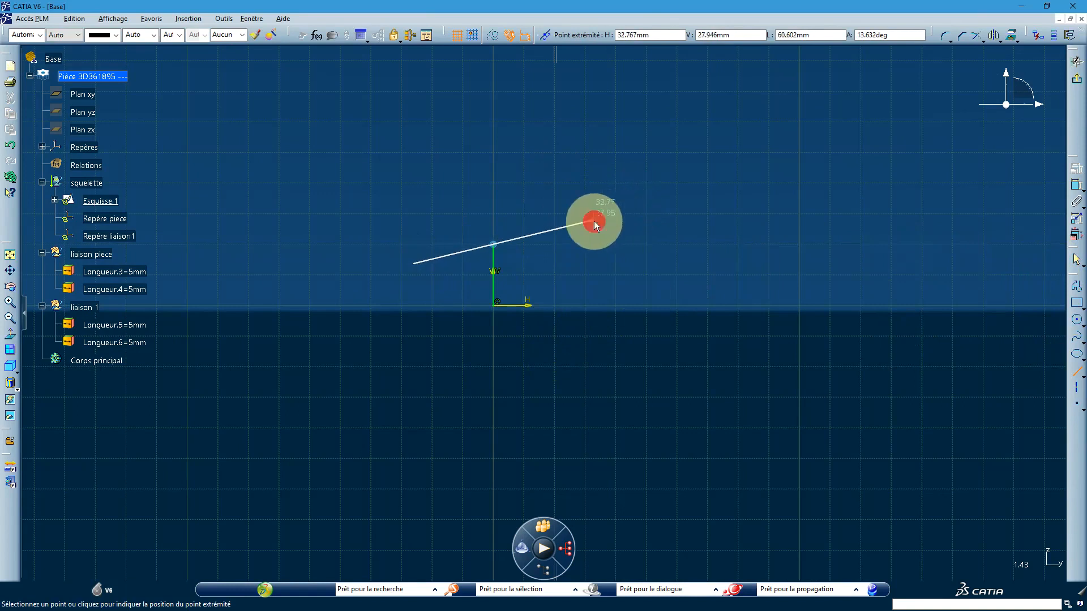
left_click(593, 221)
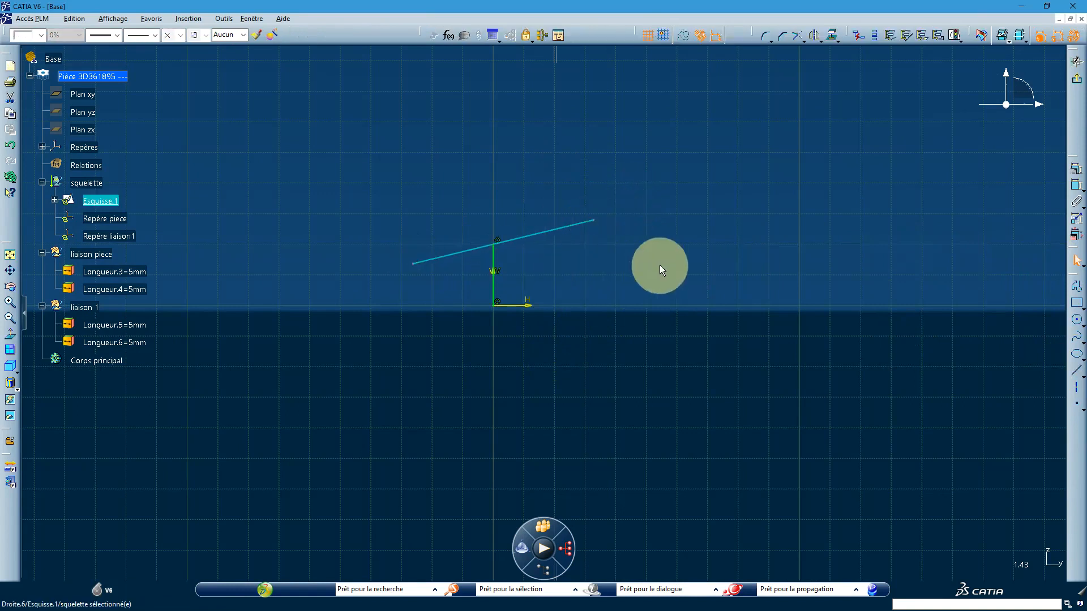
left_click(679, 265)
mouse_move(494, 241)
left_mouse_down()
mouse_move(486, 208)
mouse_move(390, 179)
left_mouse_up()
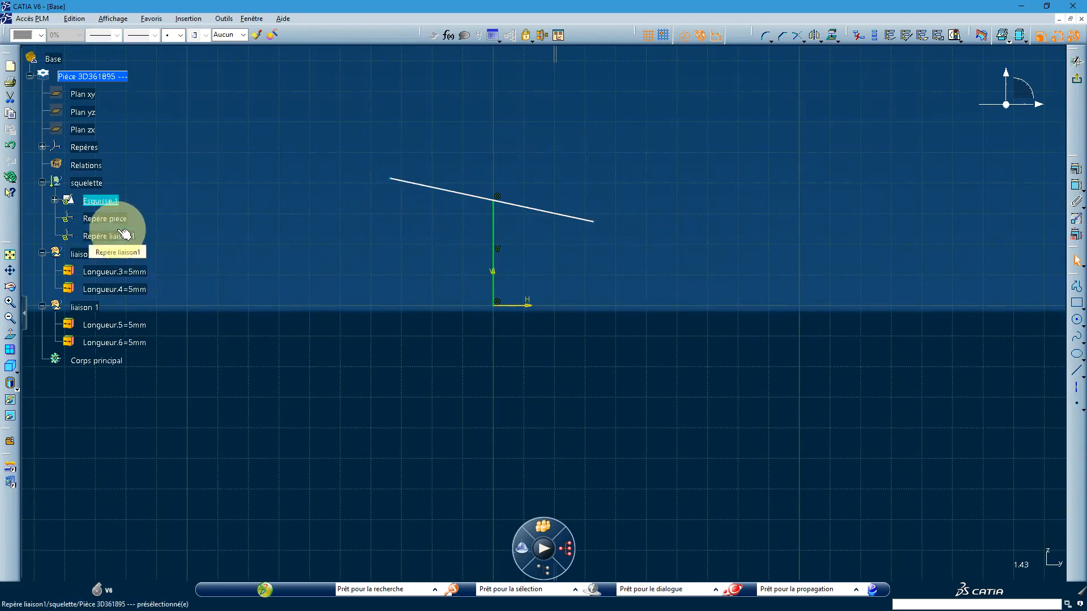
Exit the sketch and edit Repère piece, placing its origin on the vertical line's lower endpoint
left_click(1076, 79)
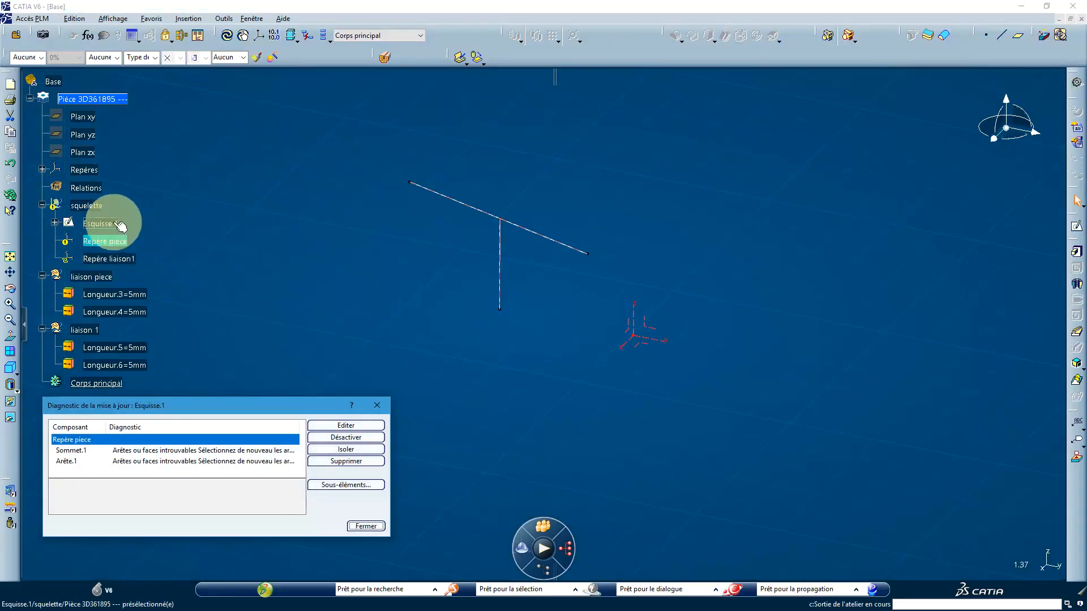
left_click(111, 245)
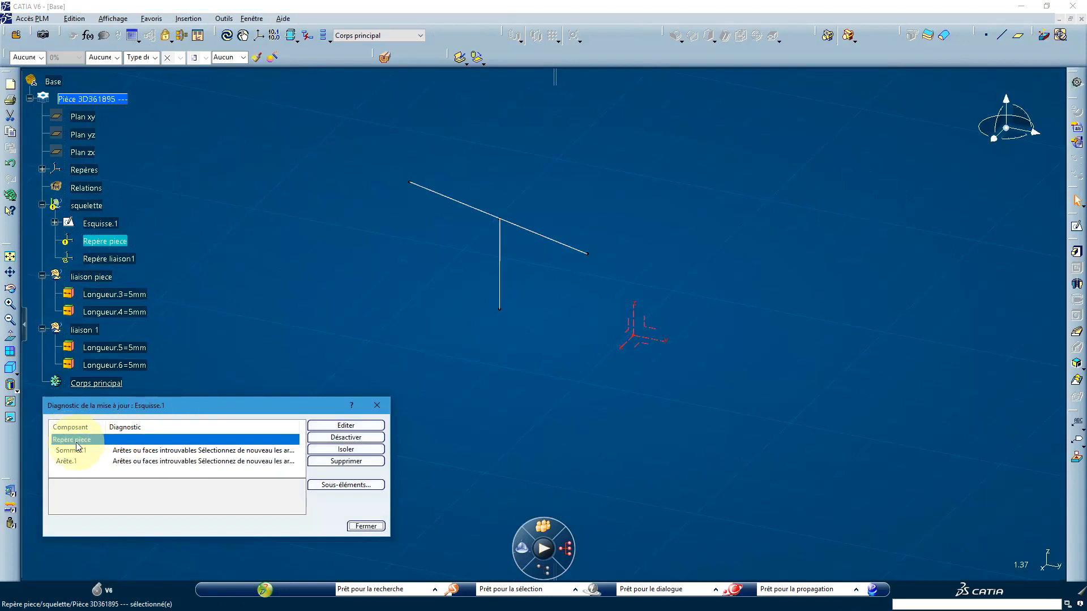
left_click(326, 428)
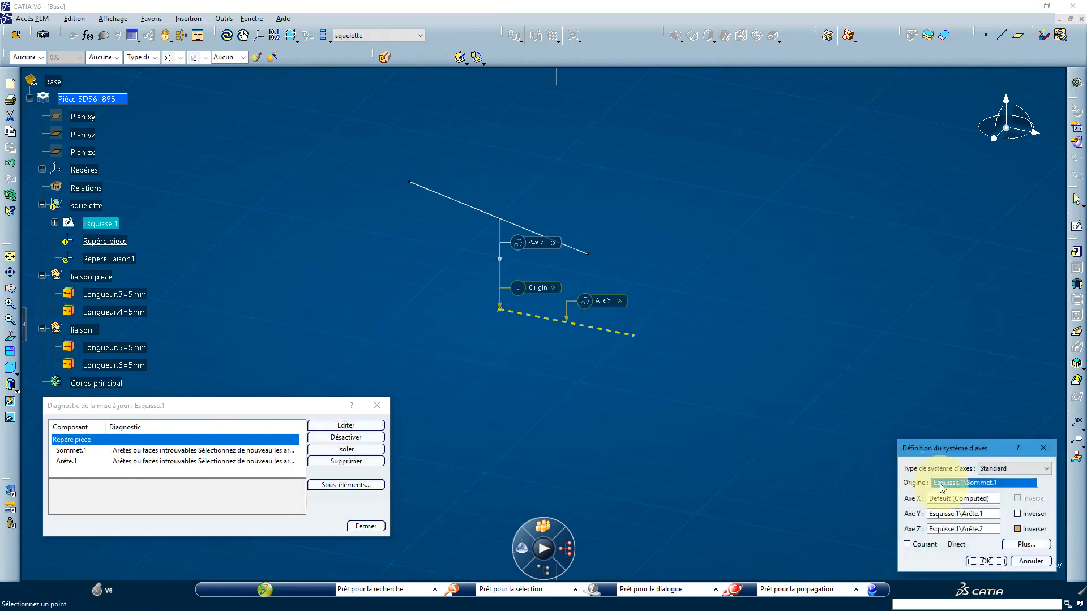
left_click(509, 365)
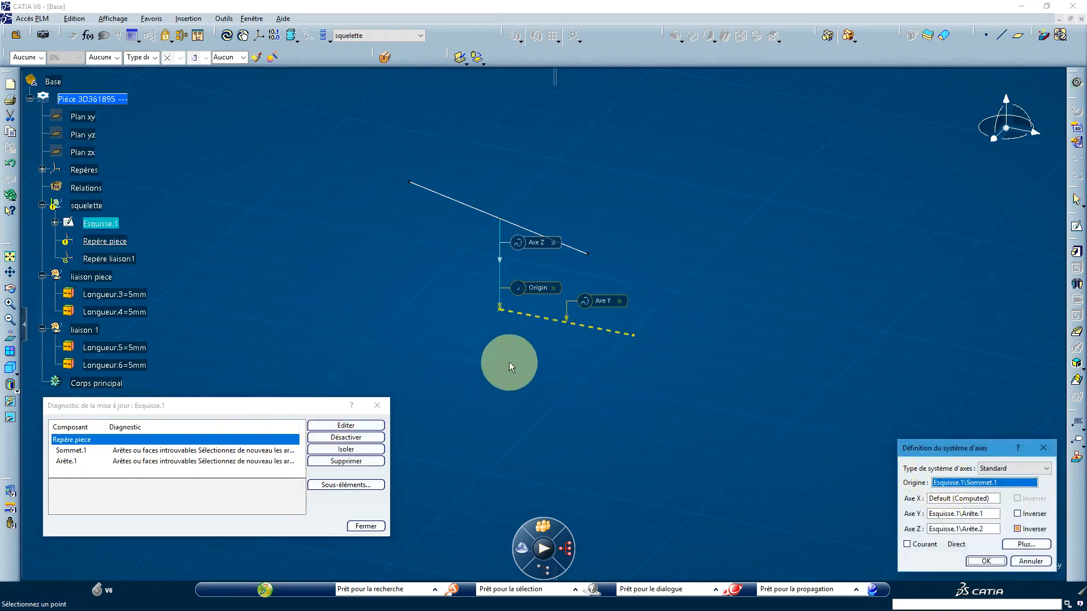
left_click(500, 310)
left_click(500, 407)
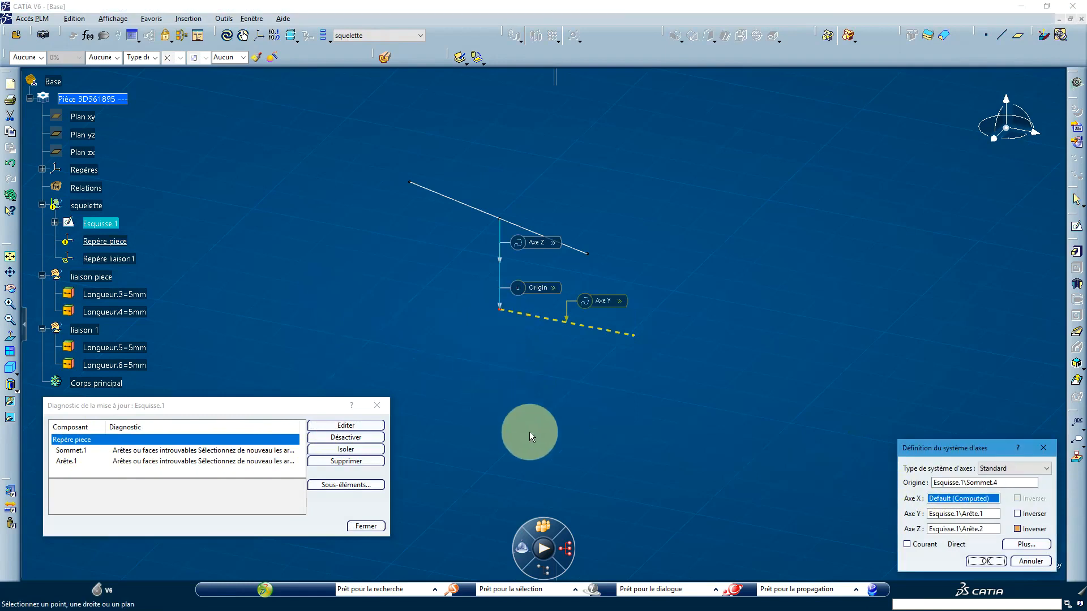
Try the inclined line as Repère piece's inverted Y axis, and clear its Z and Y axis references
left_click(942, 525)
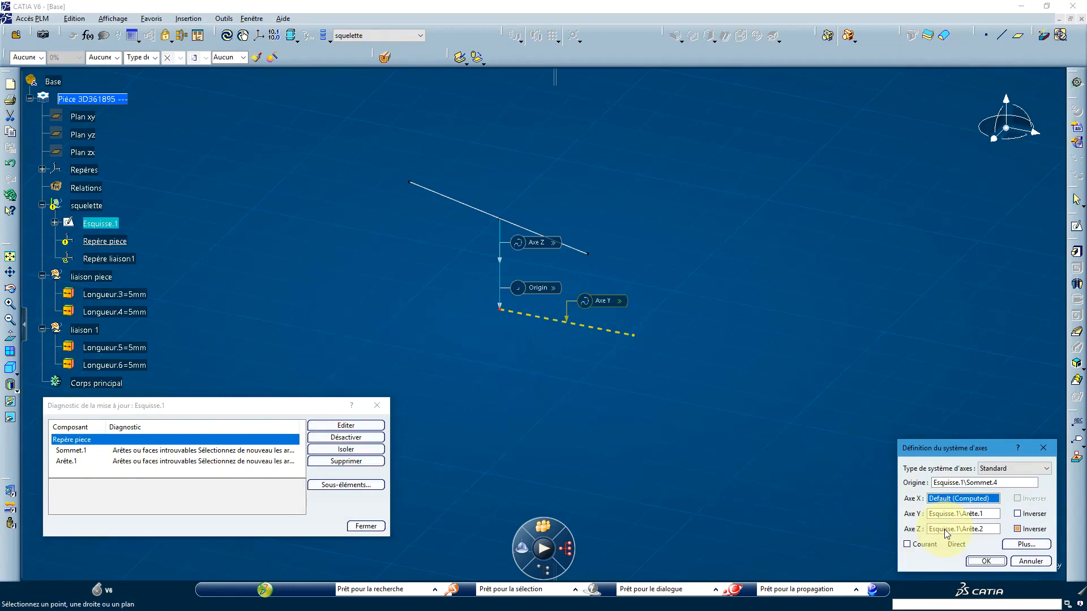
left_click(944, 529)
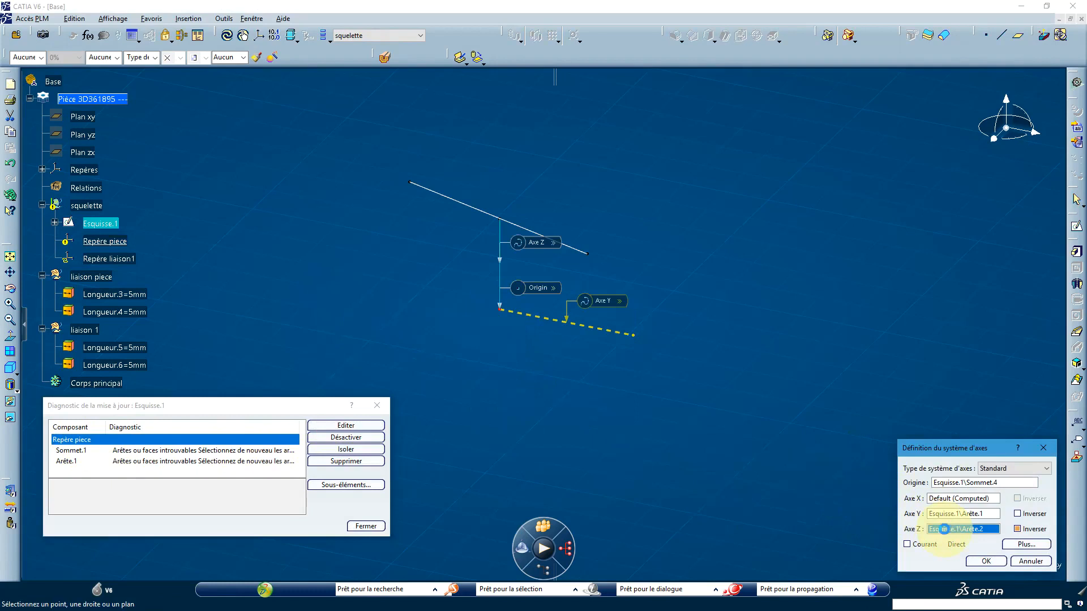
left_click(499, 273)
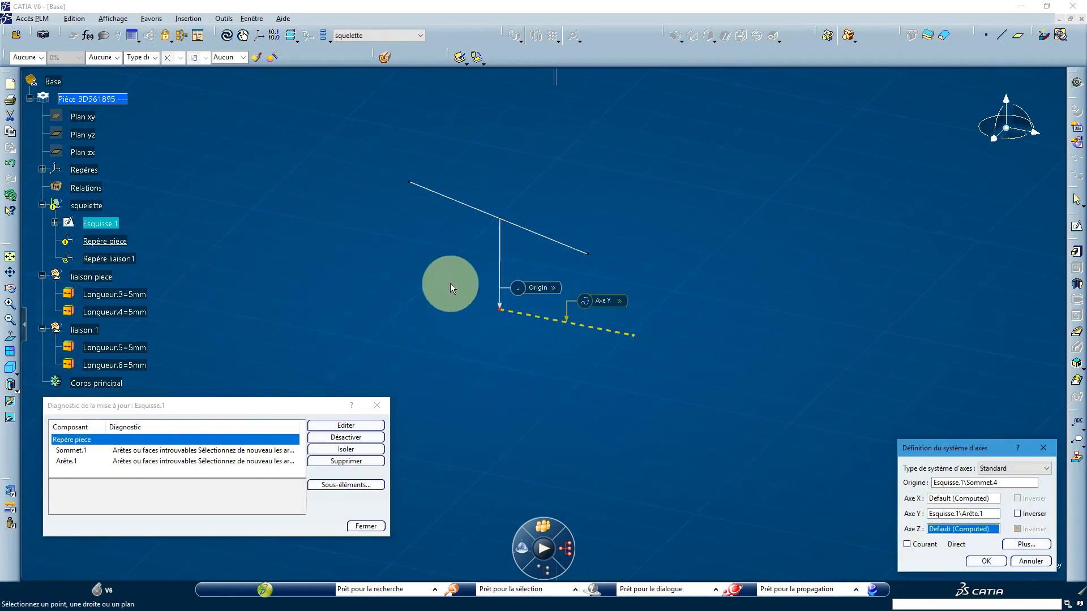
left_click(939, 514)
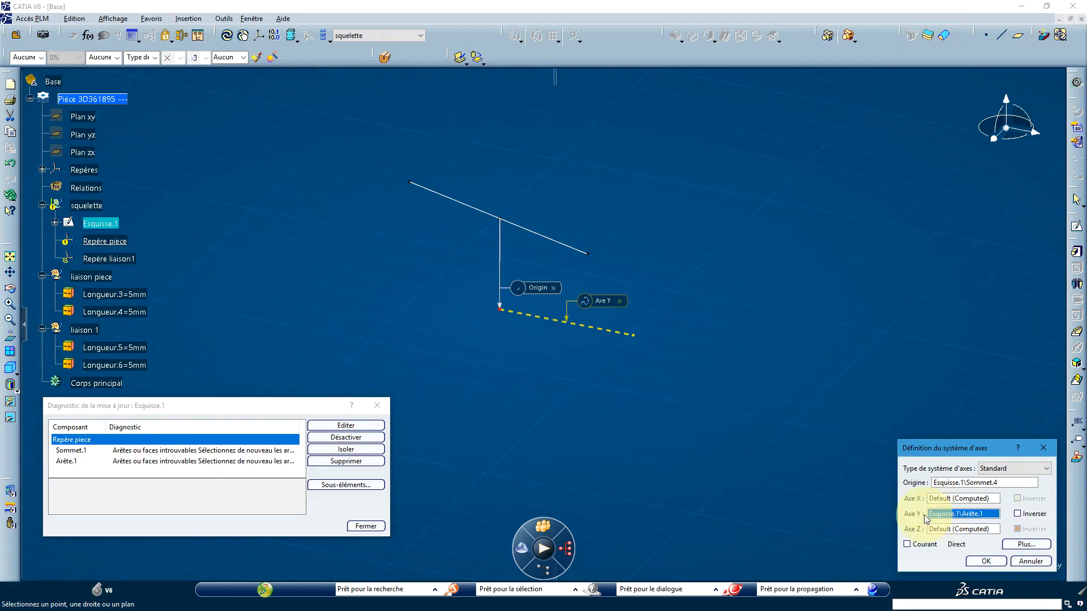
left_click(532, 232)
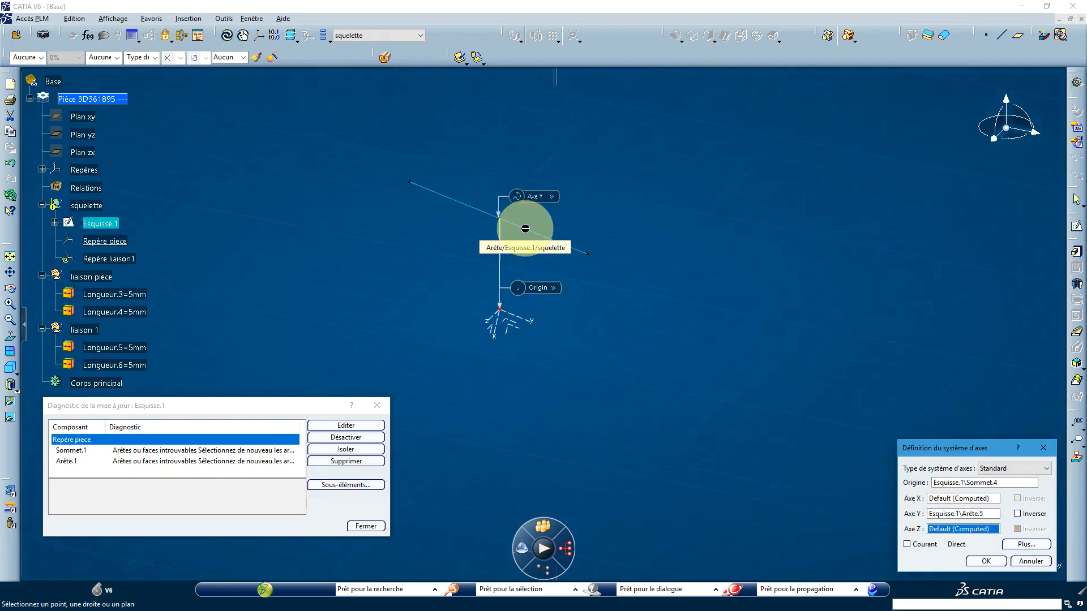
left_click(1017, 513)
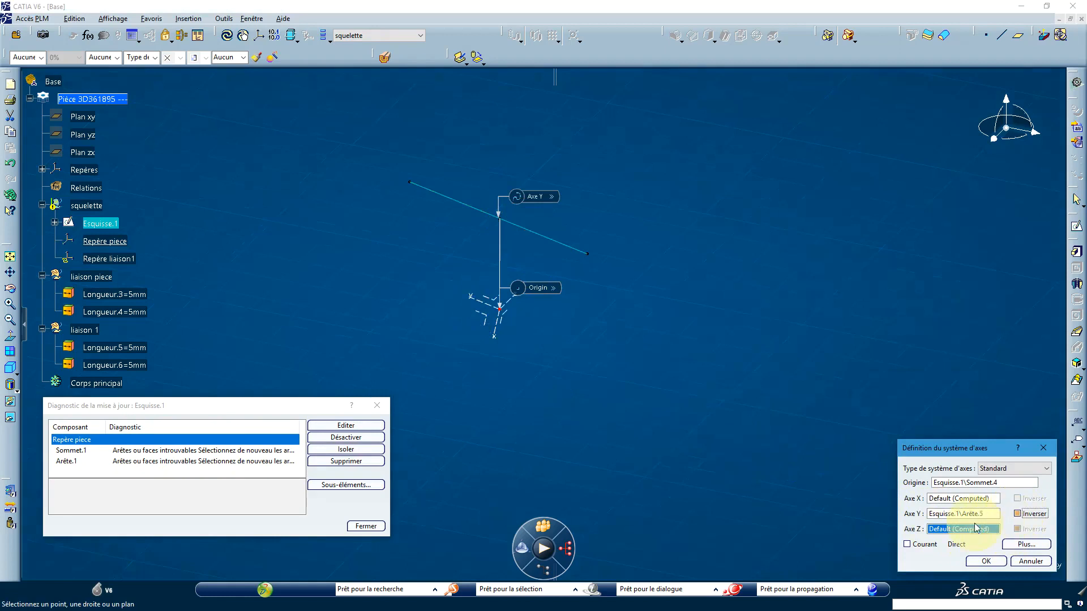
right_click(942, 516)
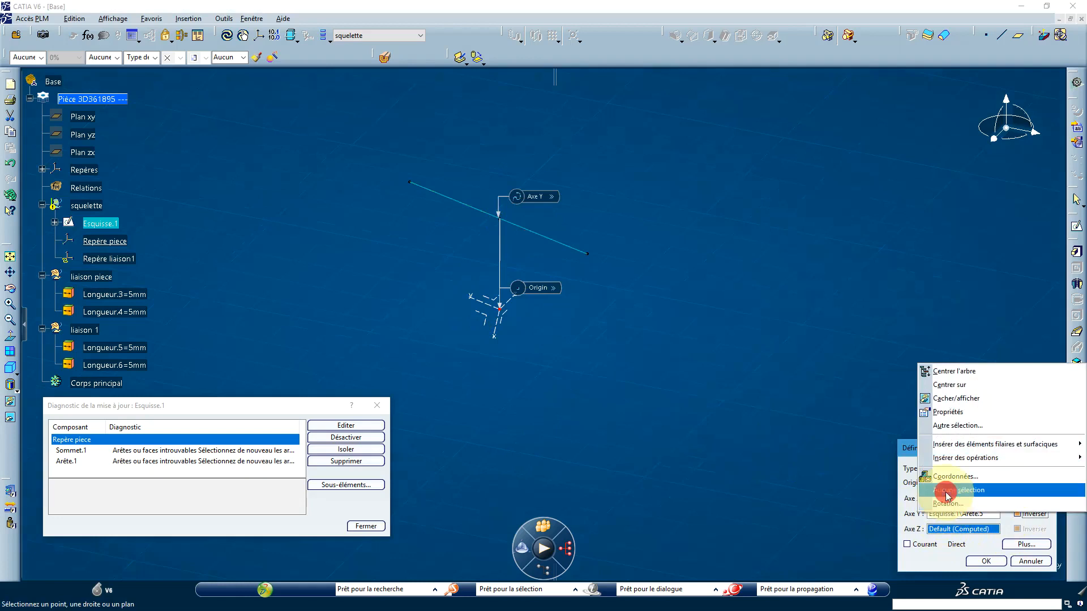
left_click(949, 509)
Set Repère piece's Z axis to the vertical line, inverted, and its Y axis to the inclined line, not inverted
left_click(962, 528)
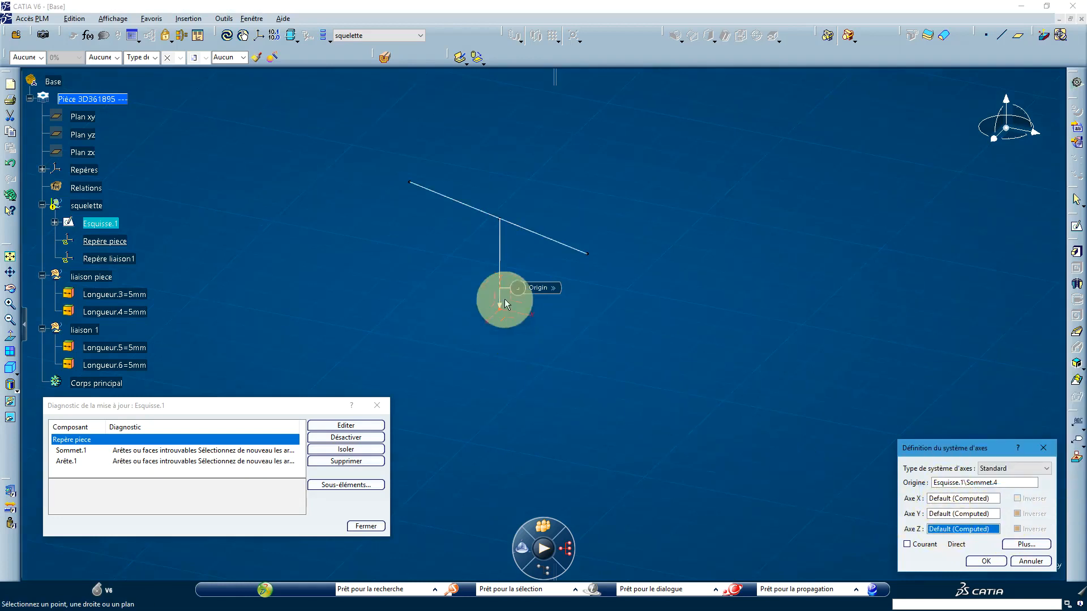
left_click(505, 265)
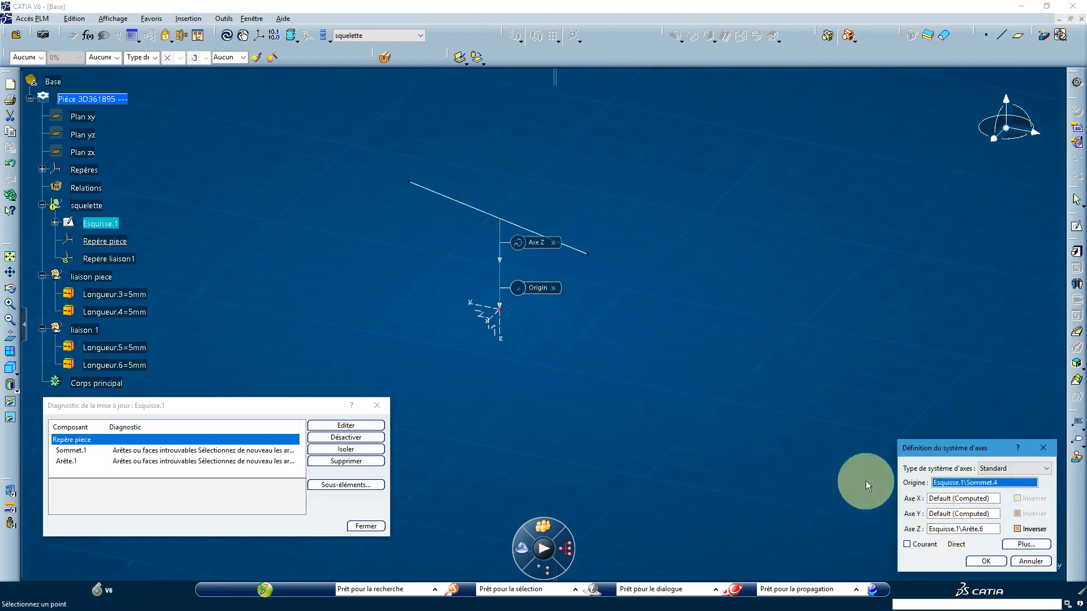
left_click(962, 513)
left_click(516, 225)
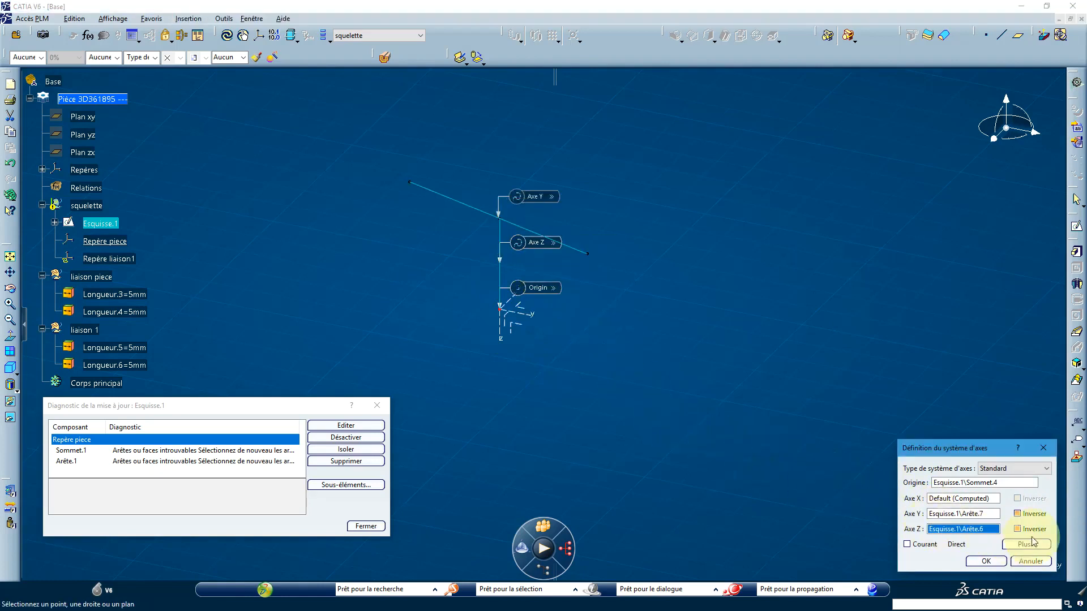
left_click(1016, 513)
left_click(1017, 530)
left_click(1016, 514)
left_click(1017, 513)
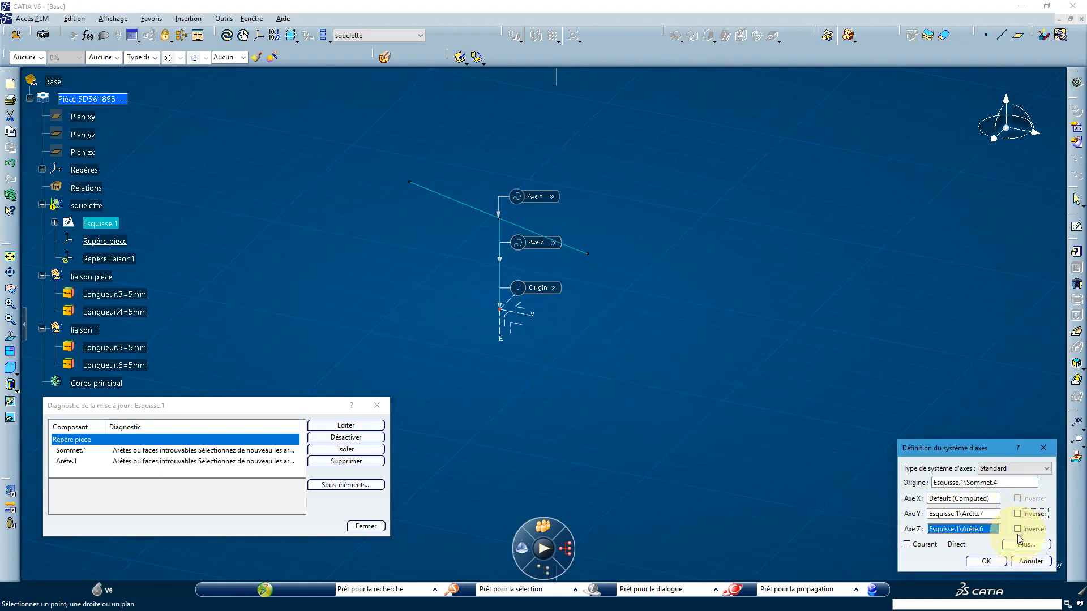
left_click(1017, 529)
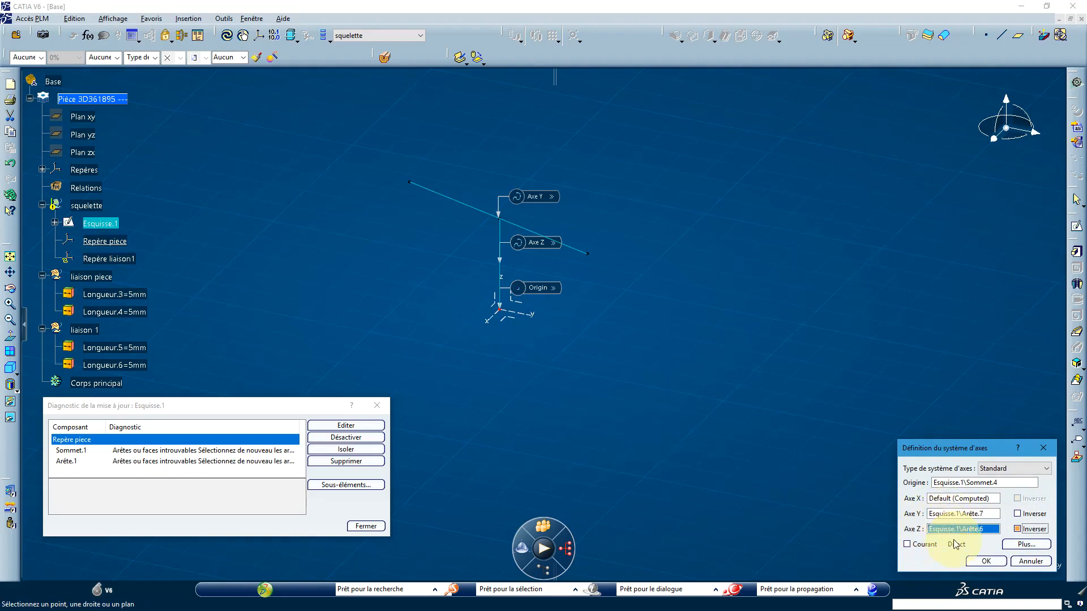
left_click(986, 561)
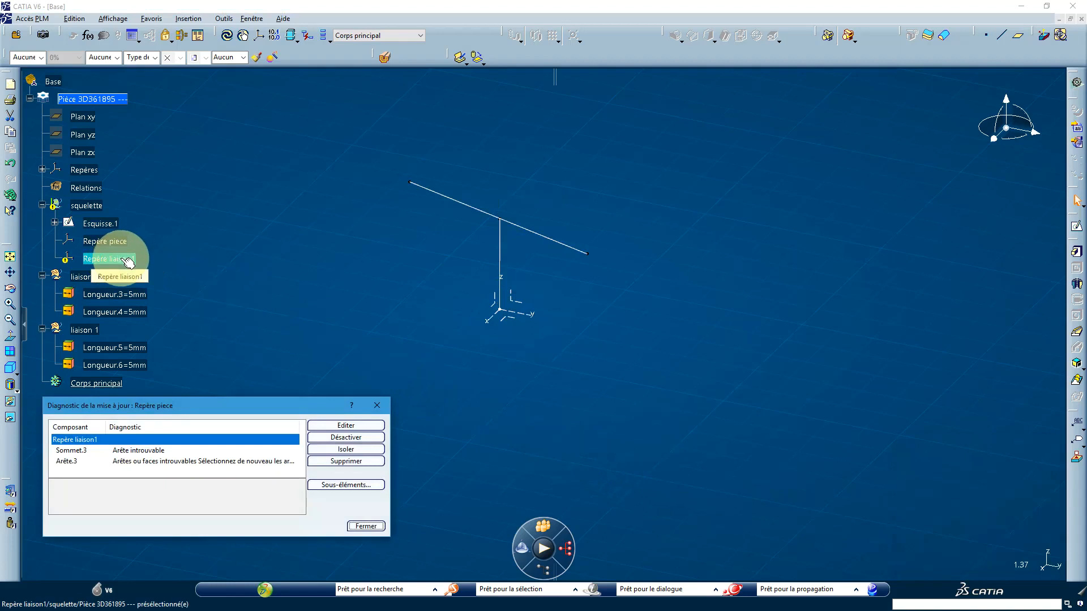
Edit Repère liaison1 with its origin on the inclined line's lower endpoint, its Y axis along that line and its Z axis reference cleared
left_click(323, 426)
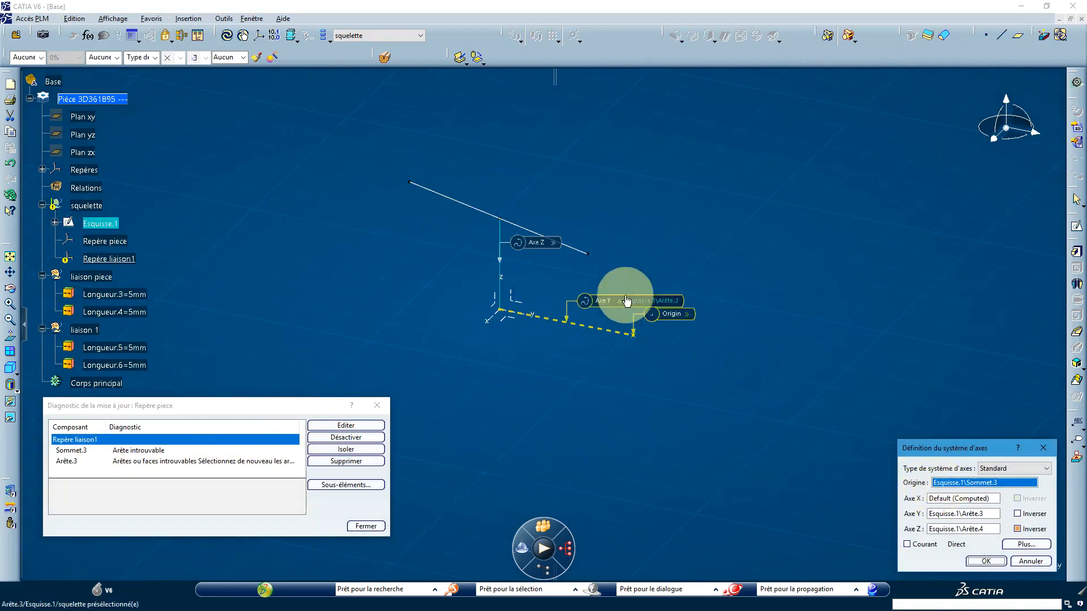
left_click(587, 253)
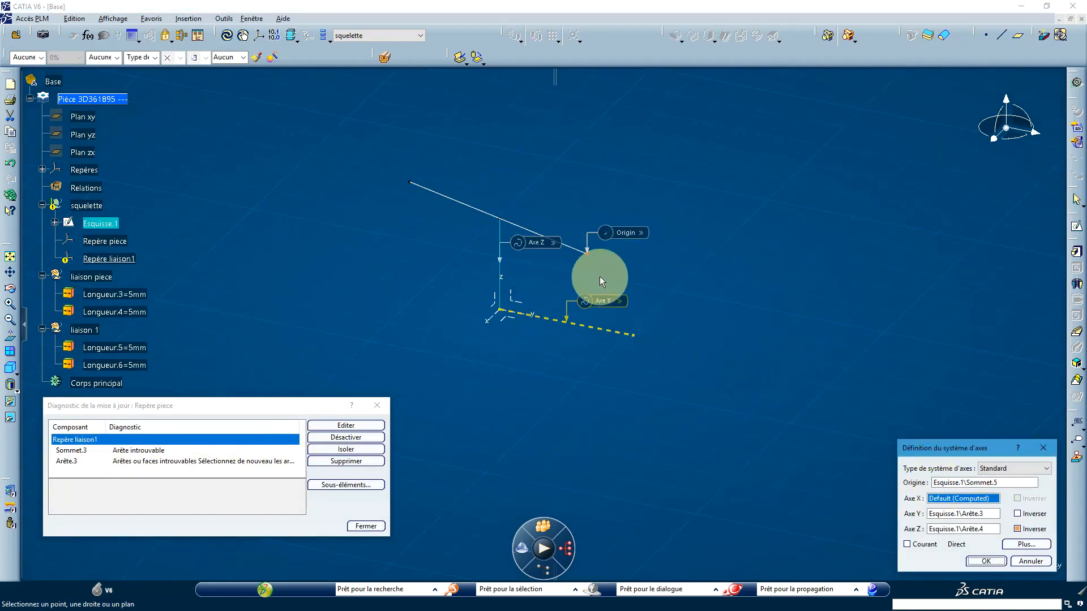
left_click(945, 513)
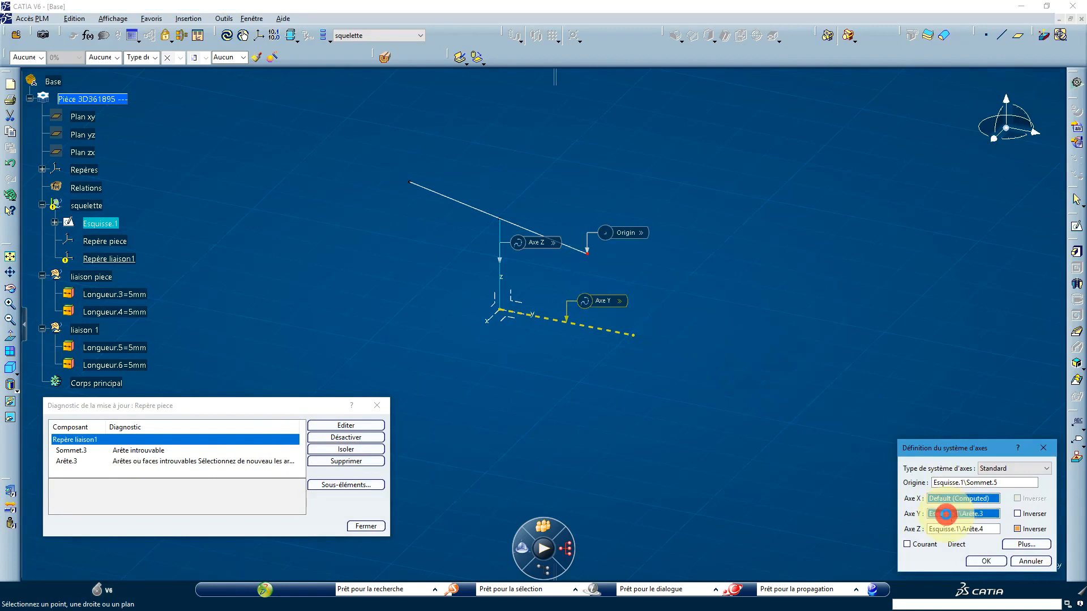
left_click(573, 251)
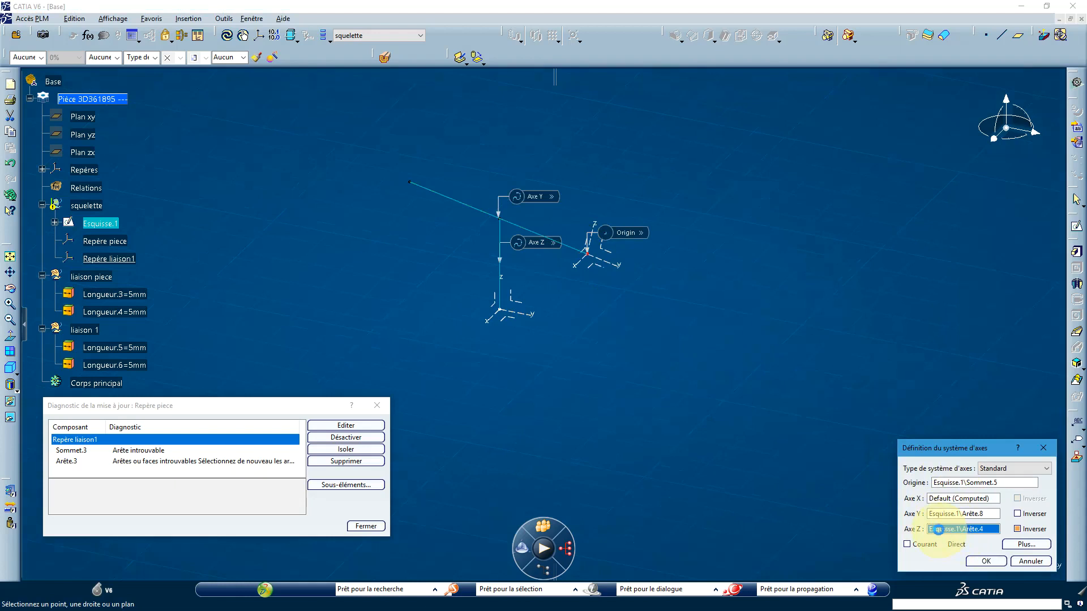
left_click(500, 235)
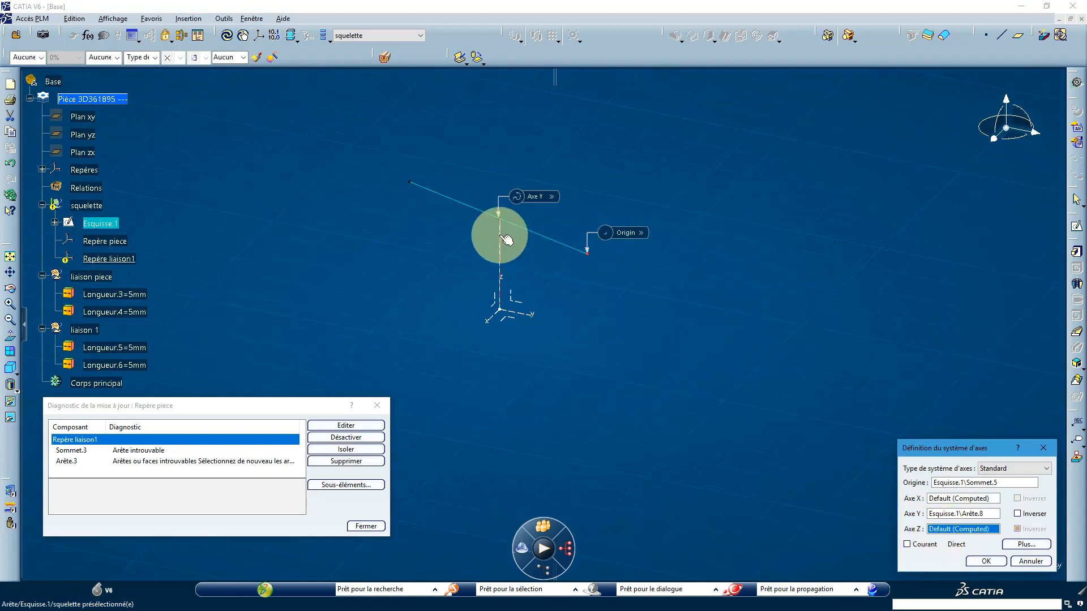
left_click(986, 561)
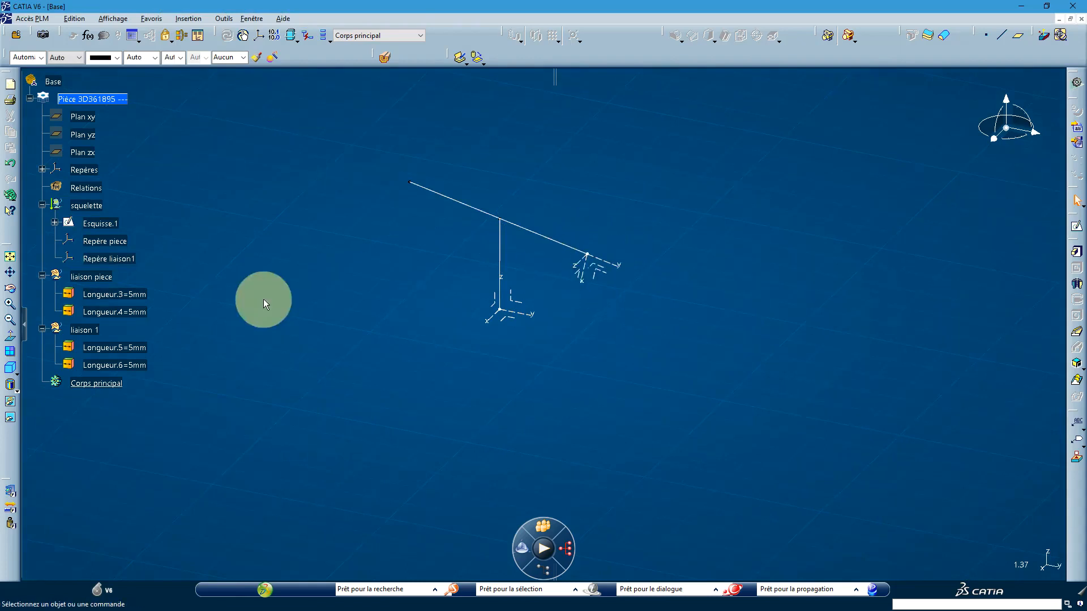
Edit Repère liaison1 again and set its Z axis to the vertical line, inverted, keeping the Y axis not inverted
double_click(106, 258)
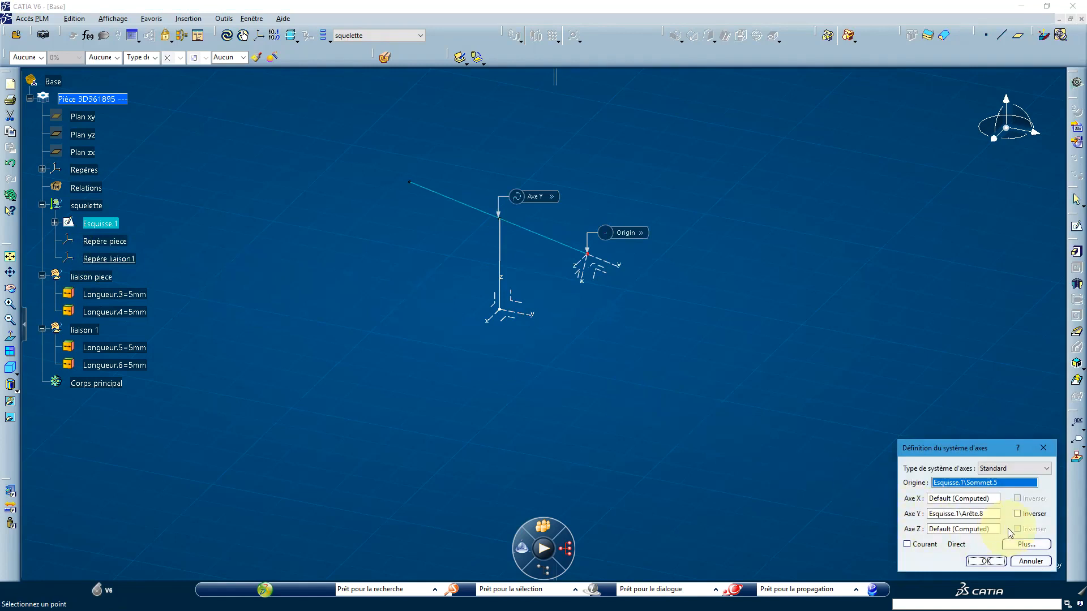
left_click(1017, 516)
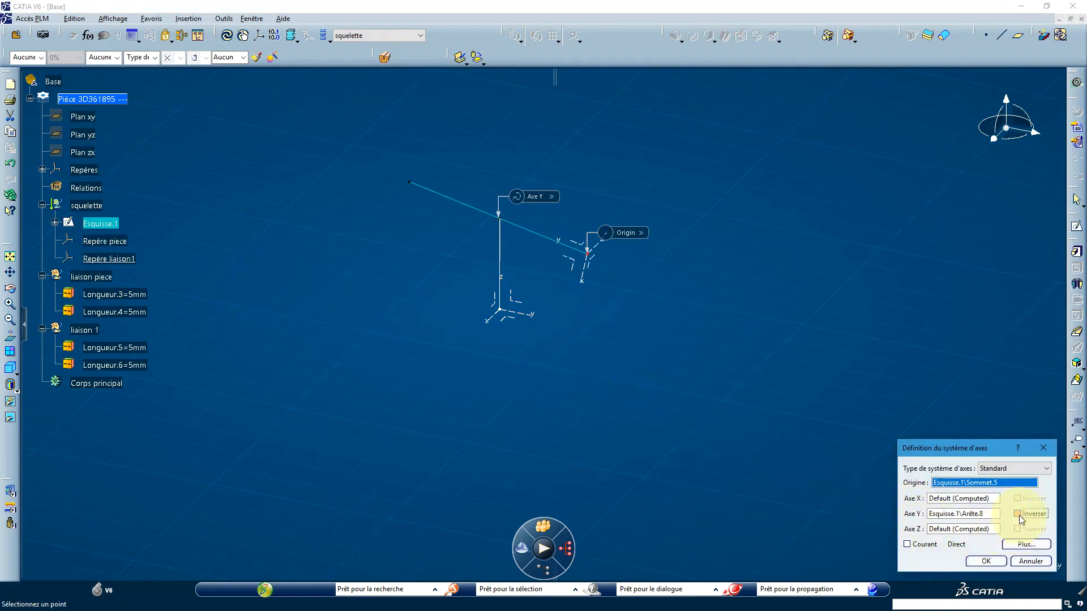
left_click(1018, 514)
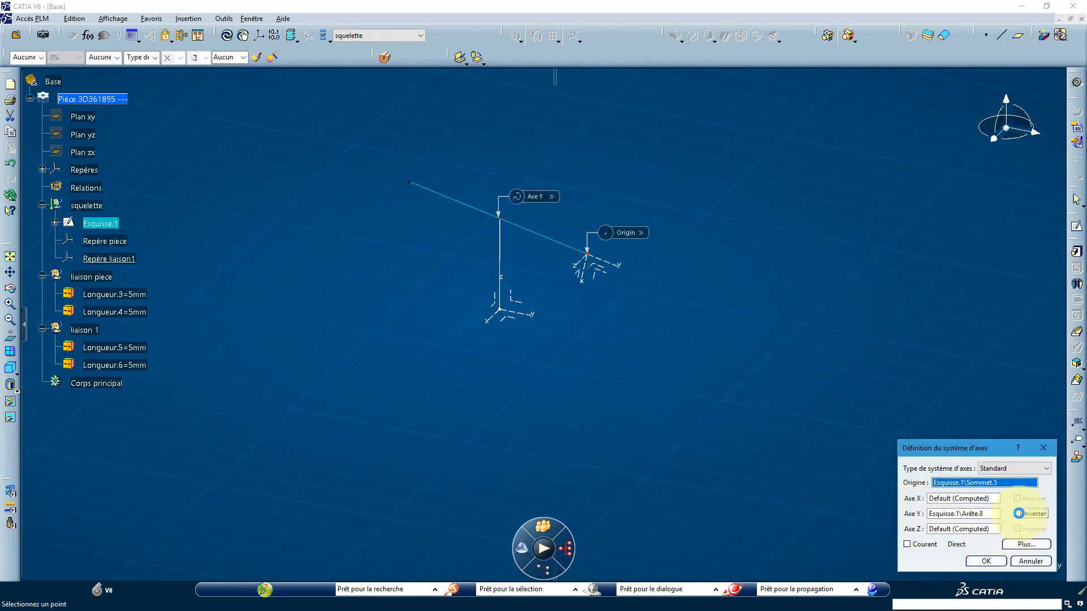
left_click(980, 530)
left_click(499, 266)
left_click(1018, 527)
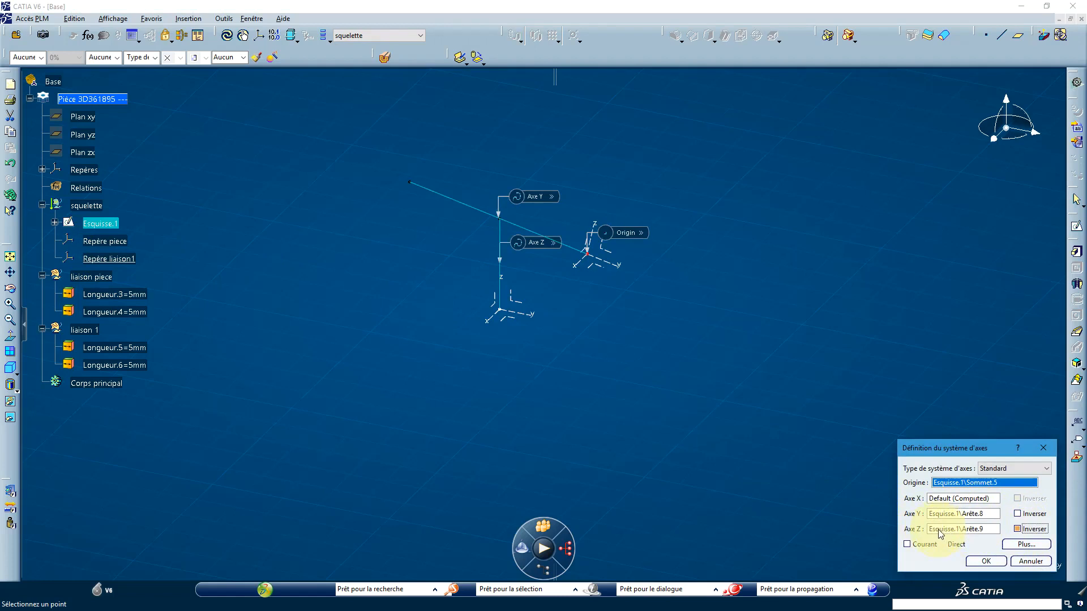
left_click(983, 562)
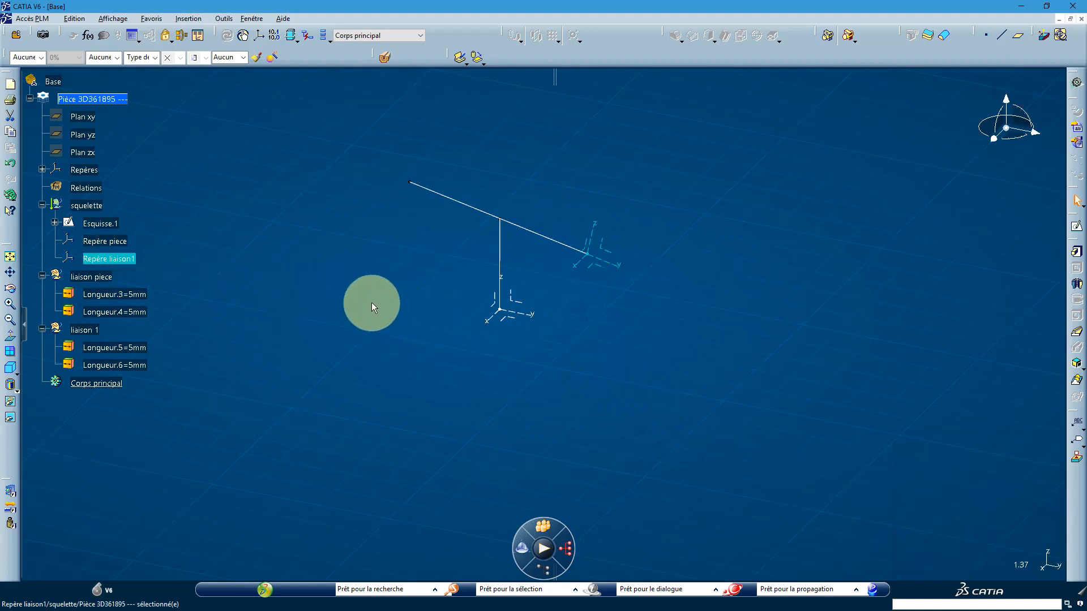
left_click(639, 367)
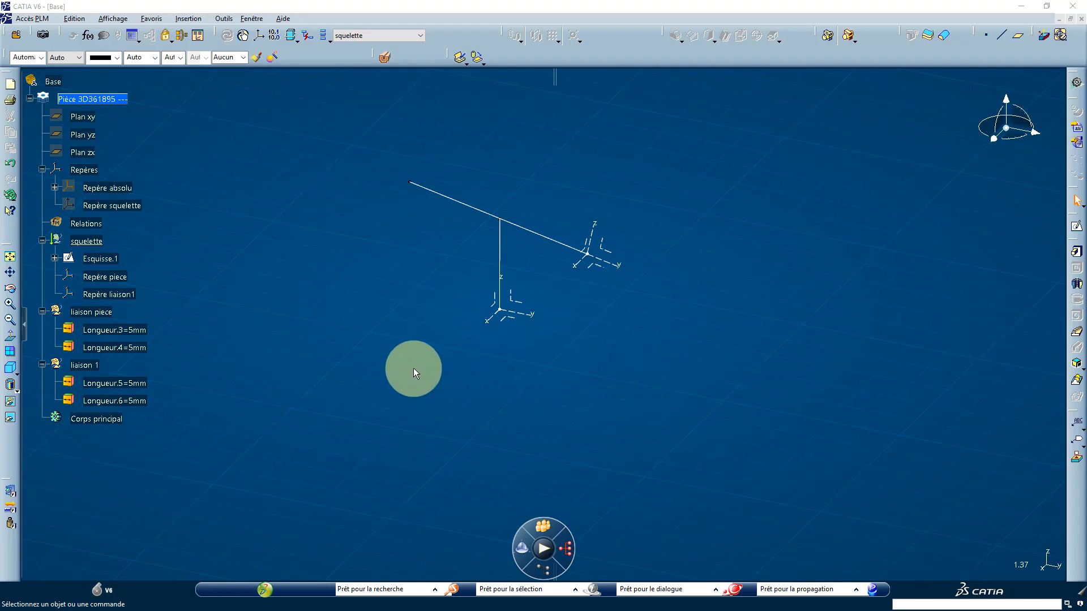
Make squelette the working object and start an axis system outside the Repères node, with its origin on the inclined line's upper endpoint
right_click(88, 243)
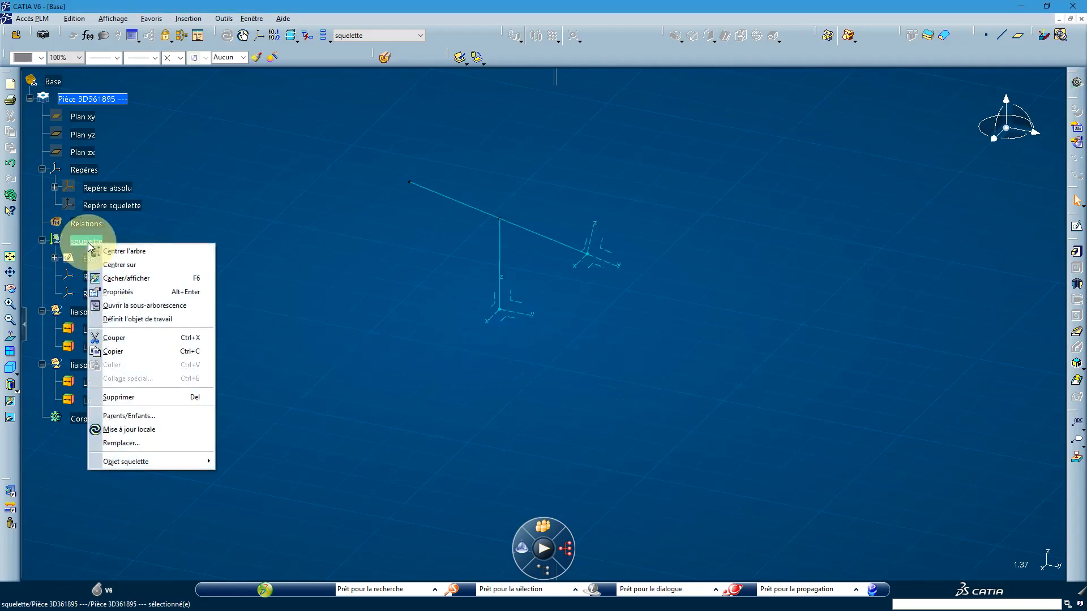
left_click(137, 318)
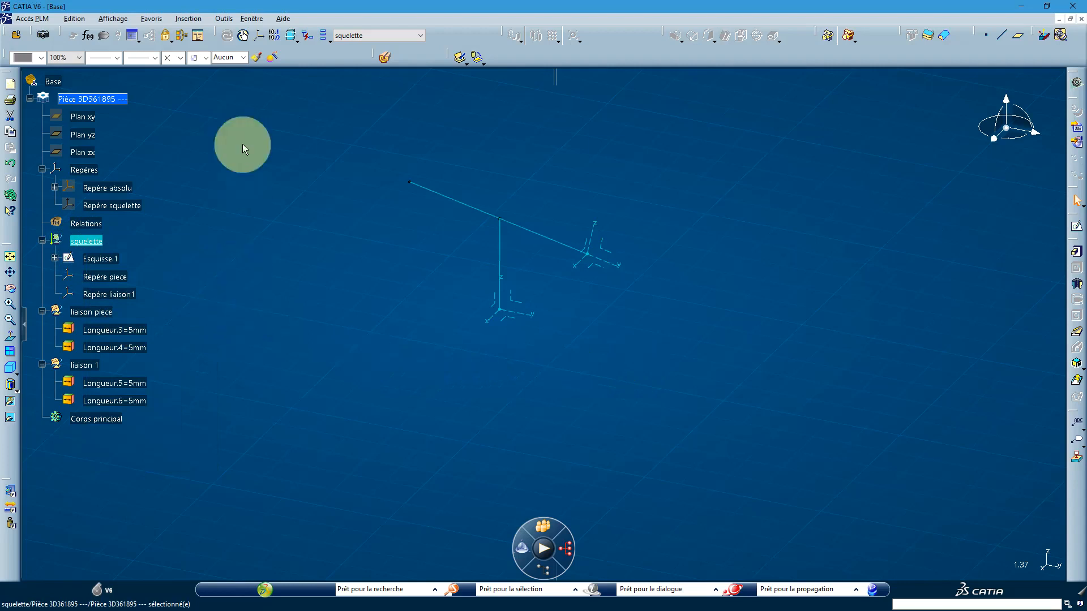
left_click(258, 35)
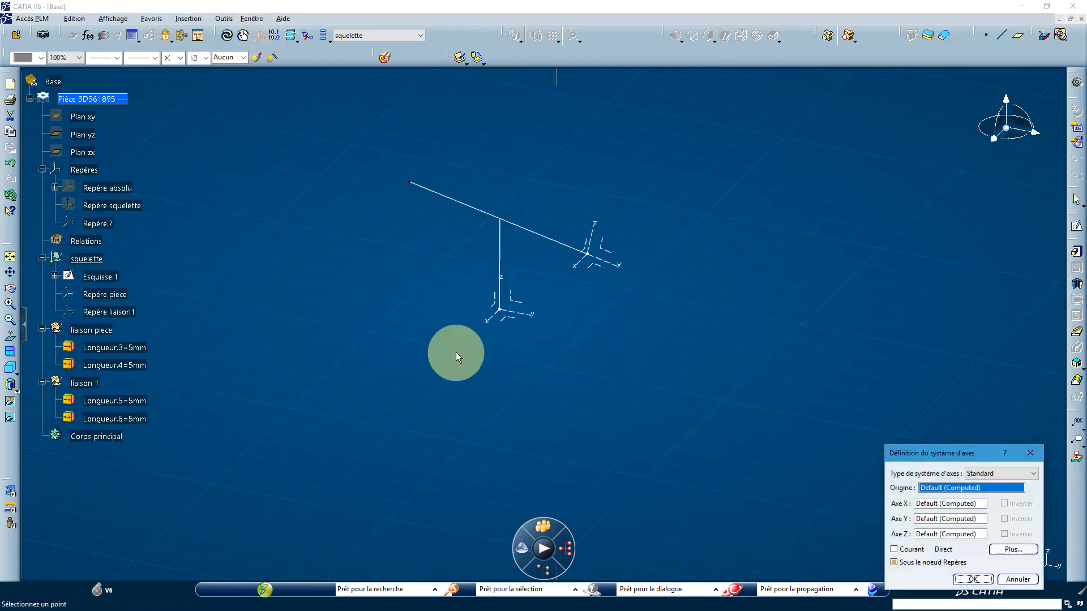
left_click(894, 563)
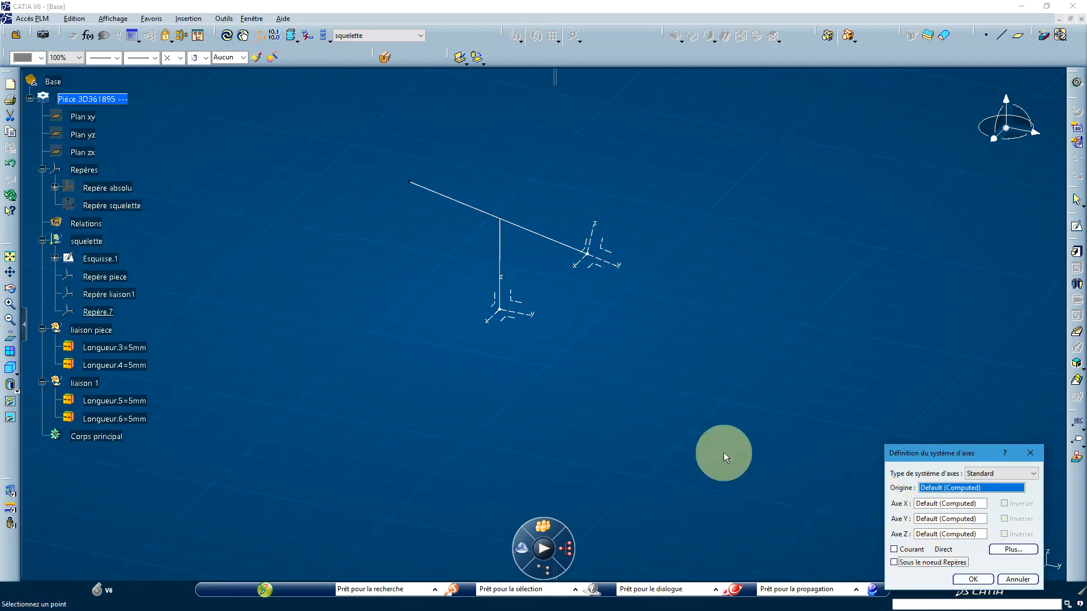
left_click(409, 181)
left_click(408, 182)
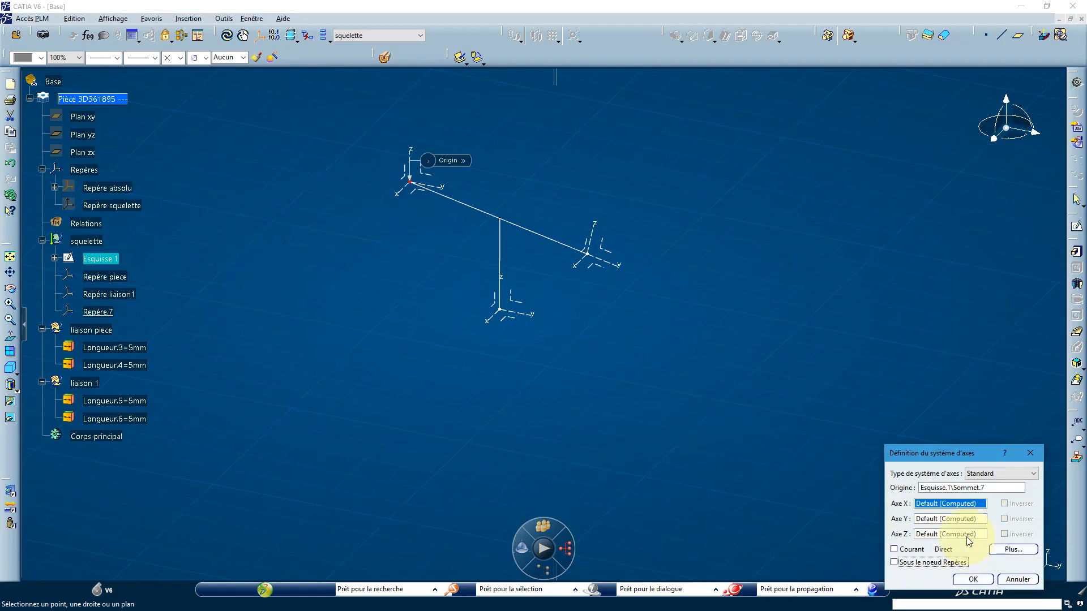
Set the new axis system's Y axis to the inclined line, not inverted, and its Z axis to the vertical line, inverted
left_click(943, 520)
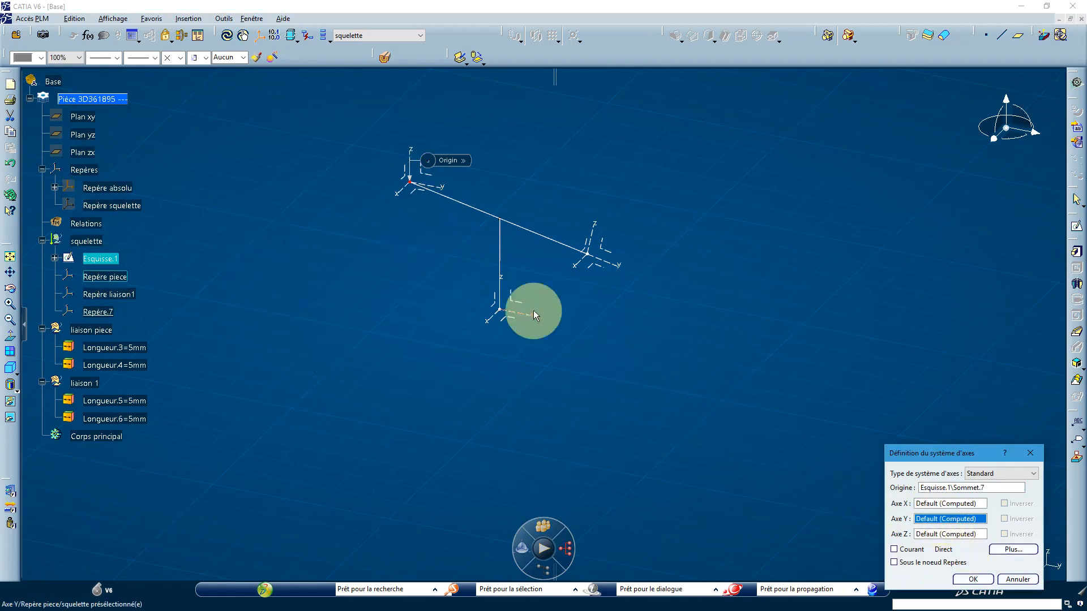
left_click(449, 202)
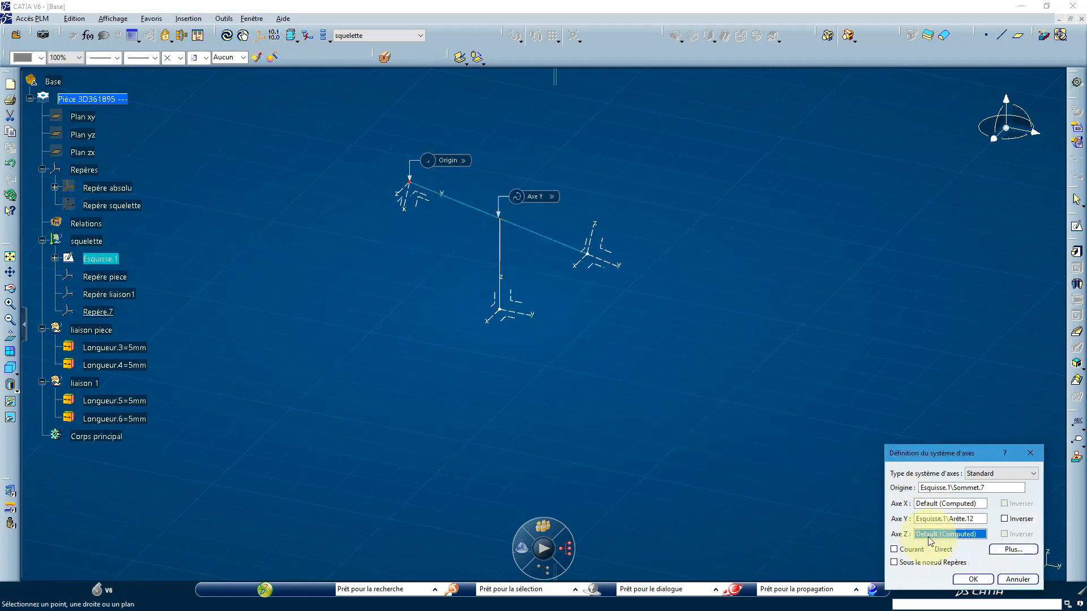
left_click(502, 248)
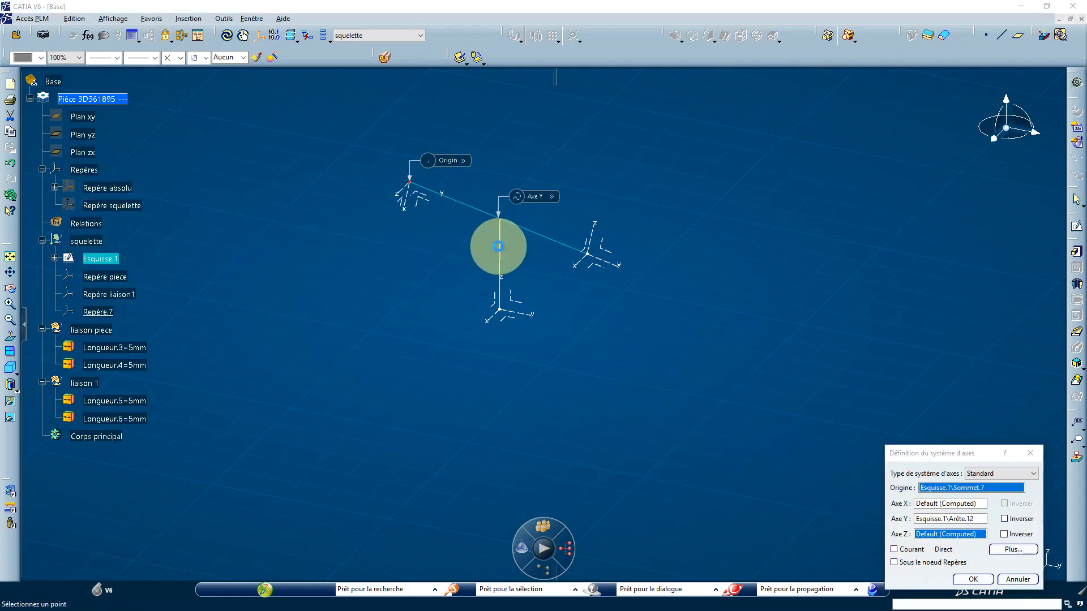
left_click(1004, 534)
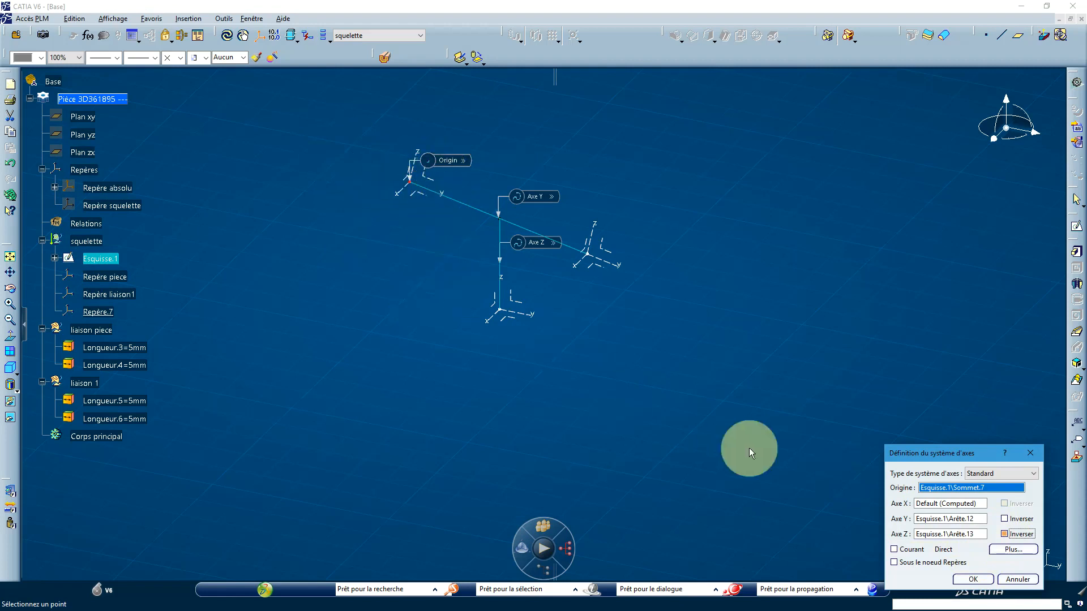
left_click(972, 581)
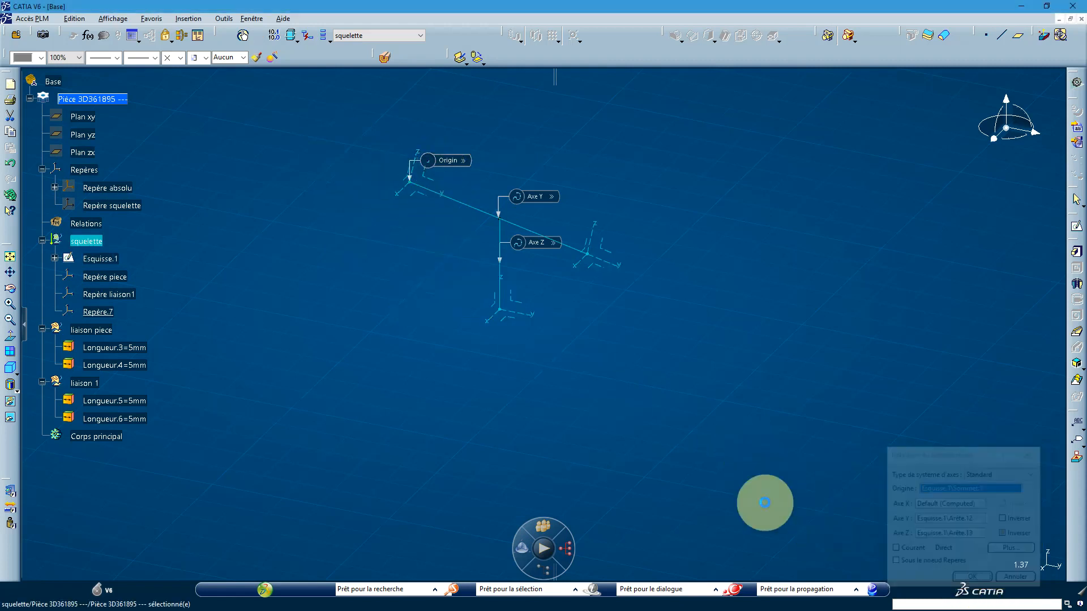
Rename the new axis system in squelette as Repère.liaison2
left_click(417, 207)
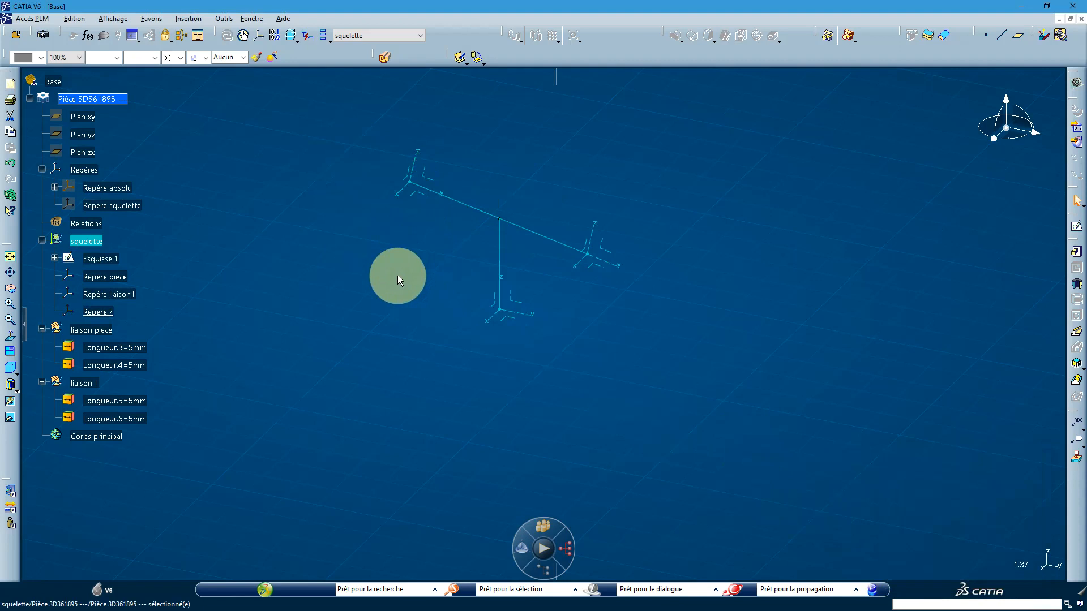
right_click(93, 310)
left_click(128, 355)
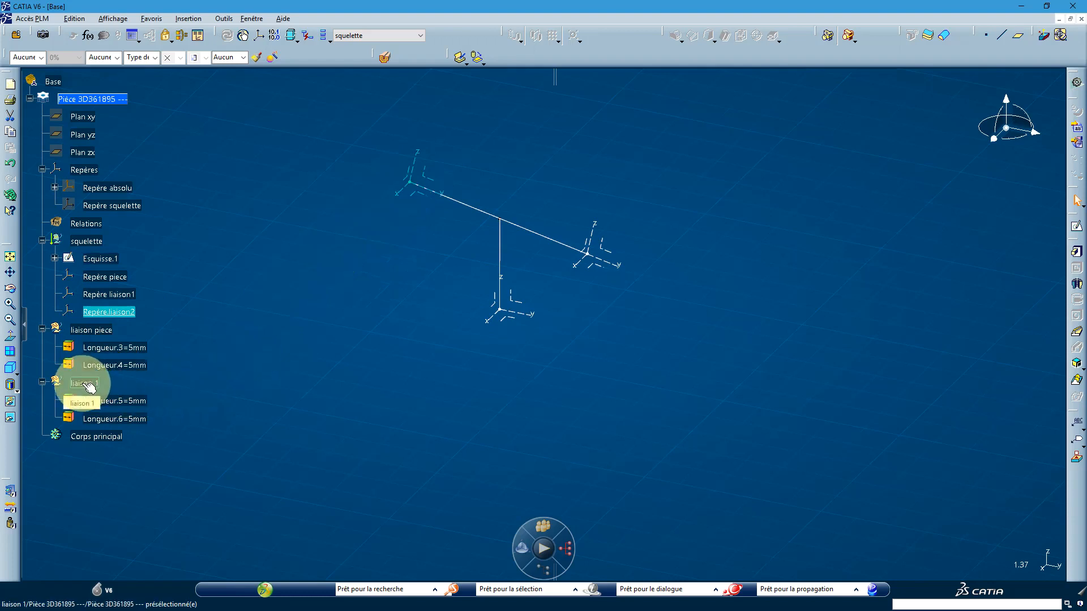
Copy the liaison 1 set with its length parameters and paste it into the part
right_click(89, 387)
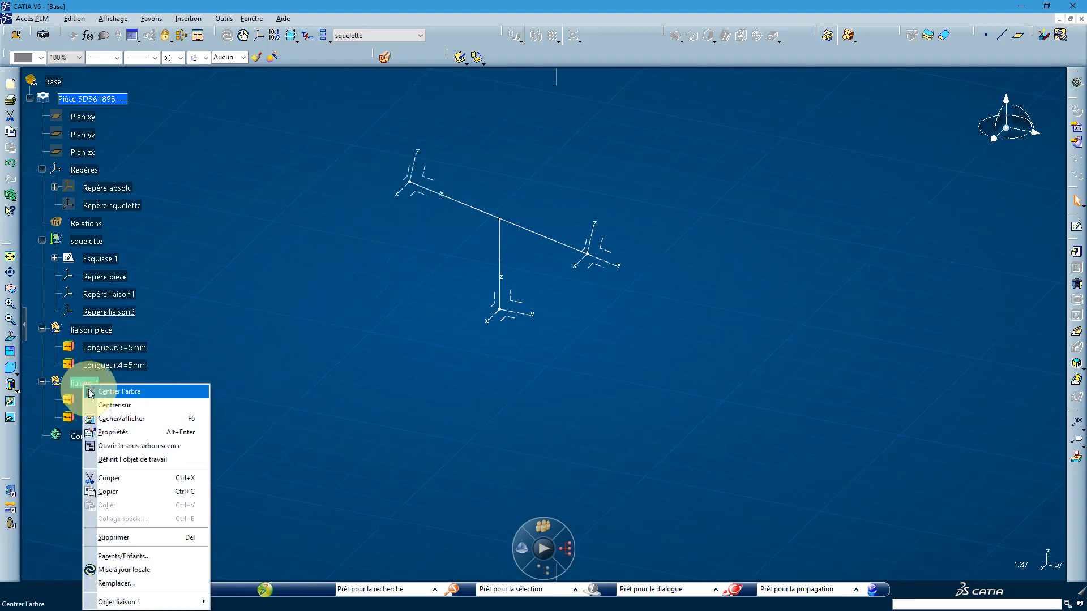
left_click(115, 492)
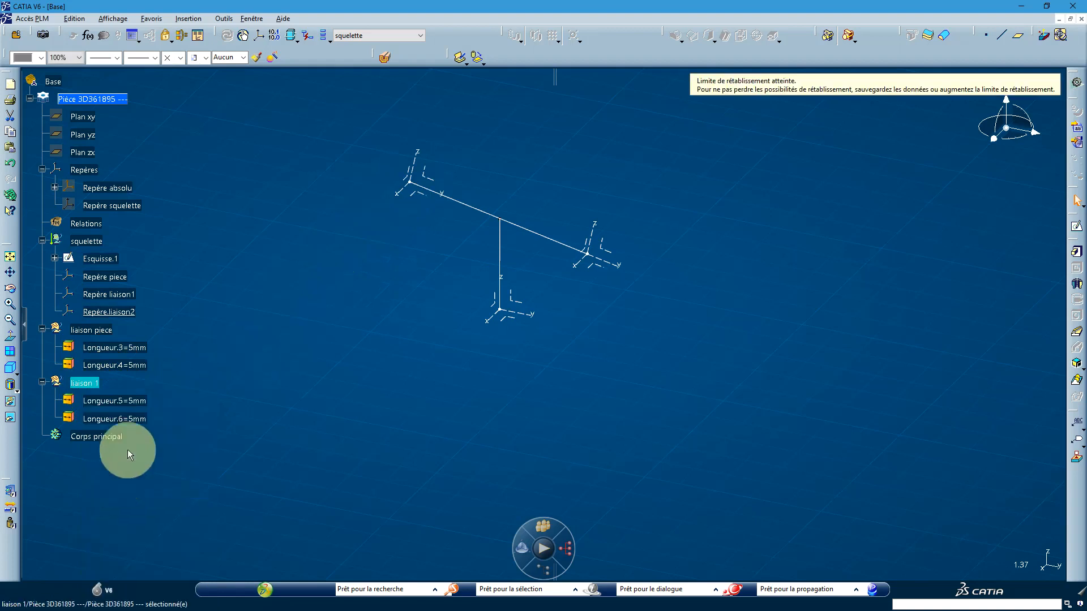
right_click(99, 102)
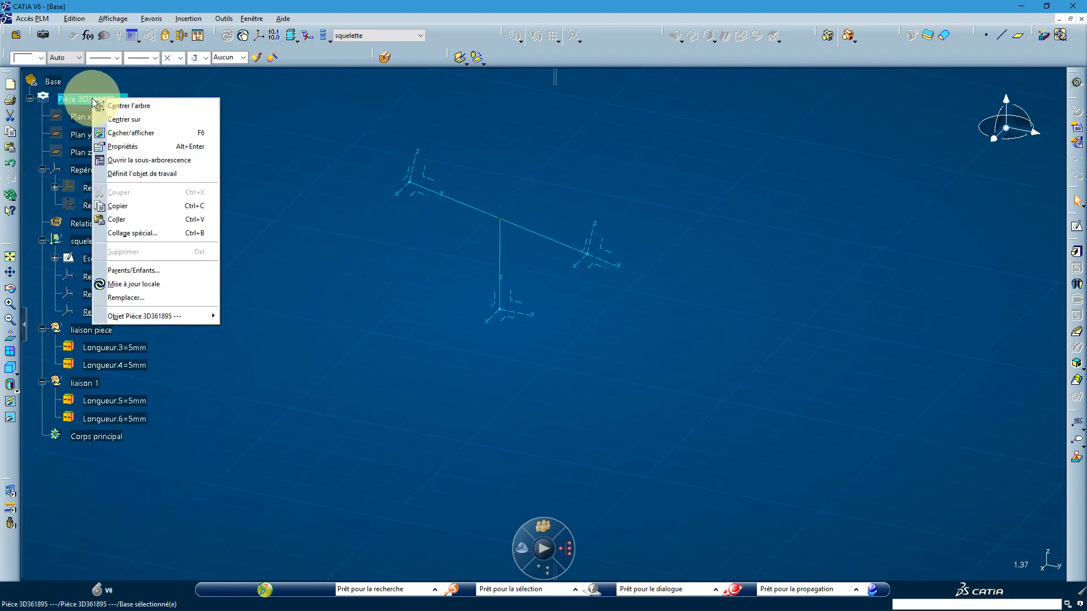
left_click(130, 219)
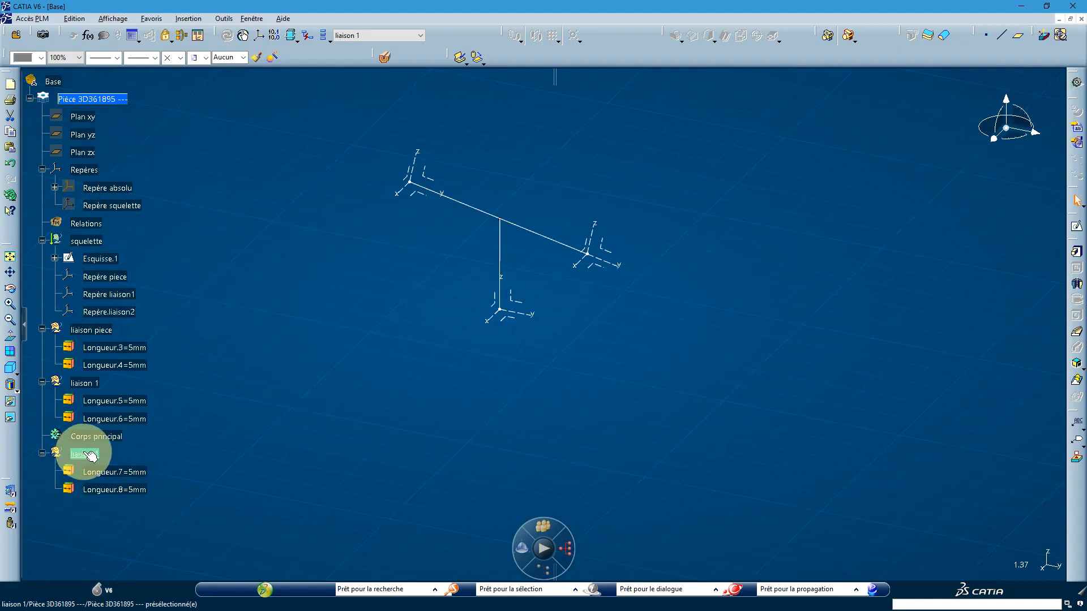
Reorder the part's children so that the pasted liaison 1 set sits above Corps principal
left_click(84, 454)
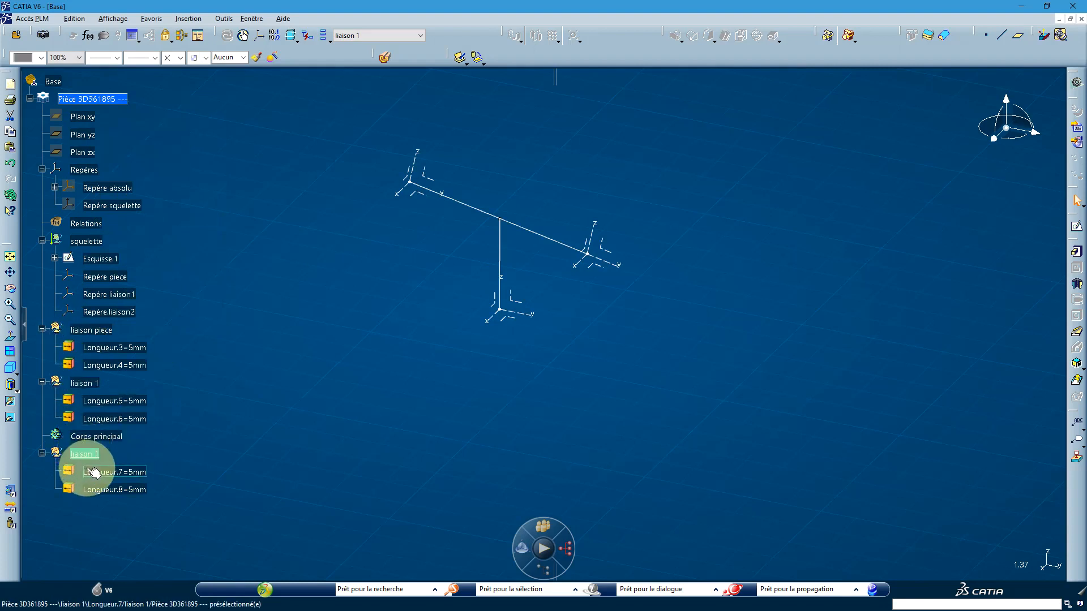
left_click(77, 102)
right_click(77, 102)
mouse_move(133, 317)
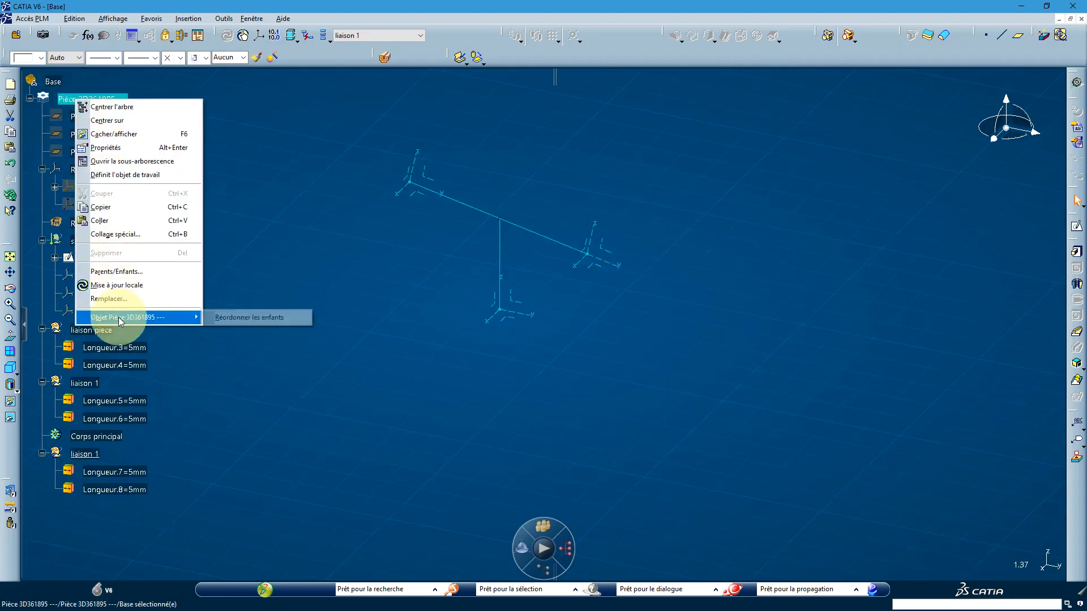
left_click(239, 317)
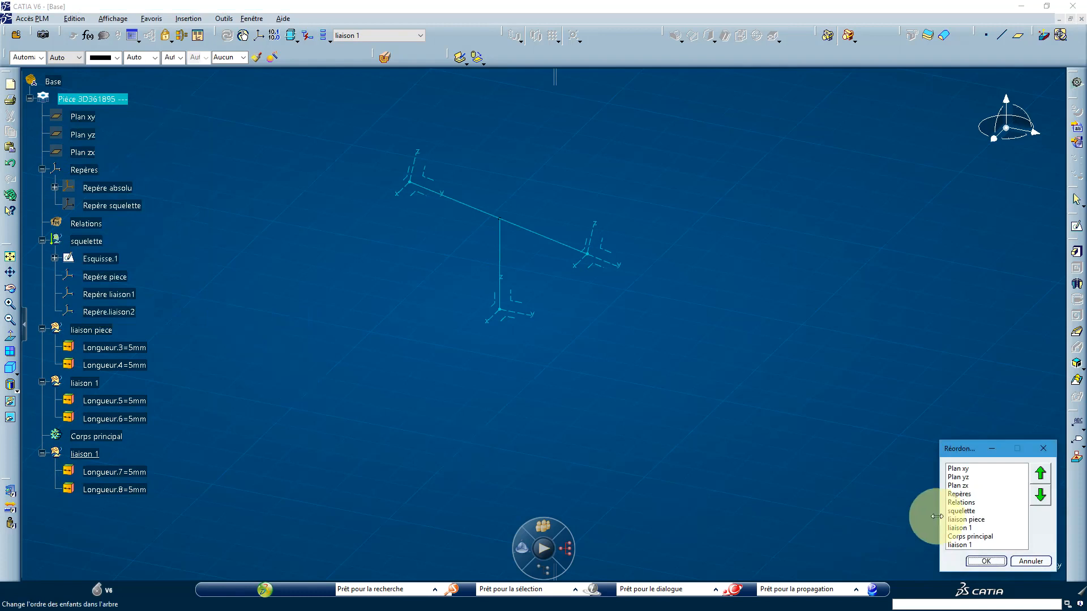
left_click(961, 546)
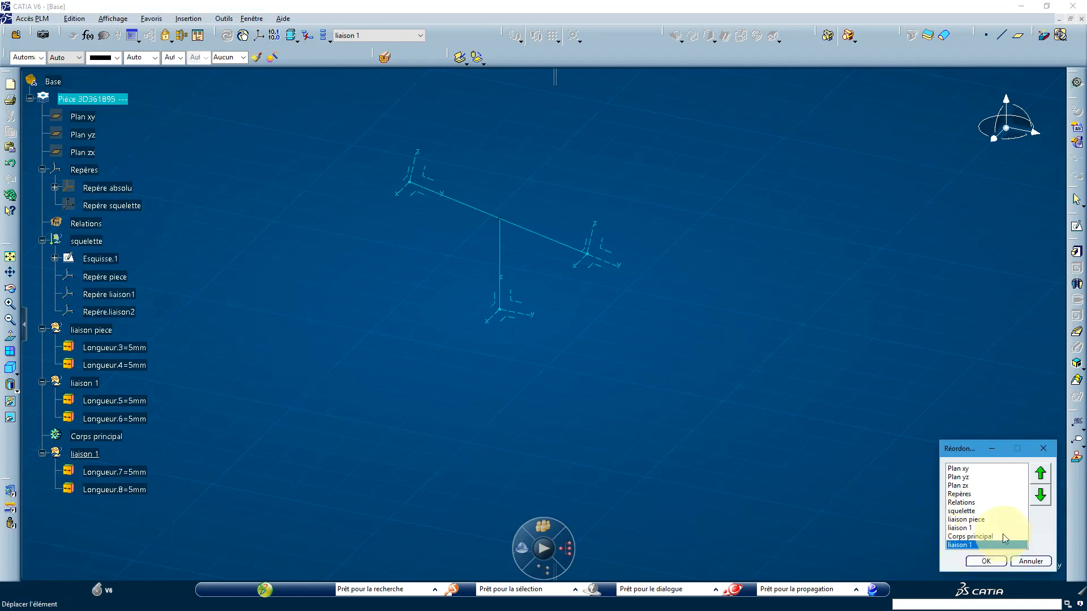
left_click(1040, 473)
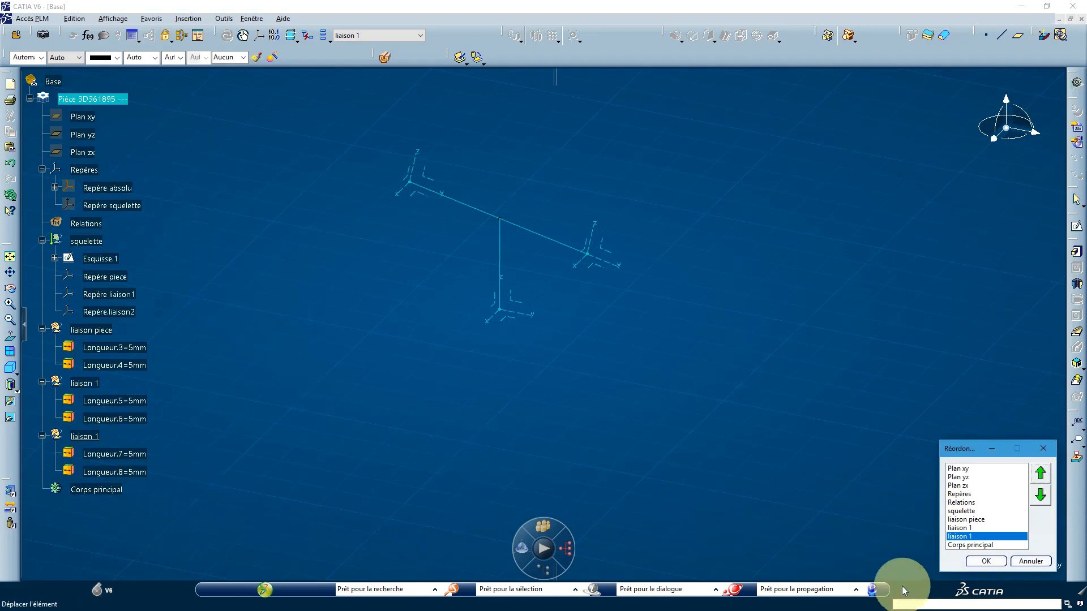
left_click(986, 561)
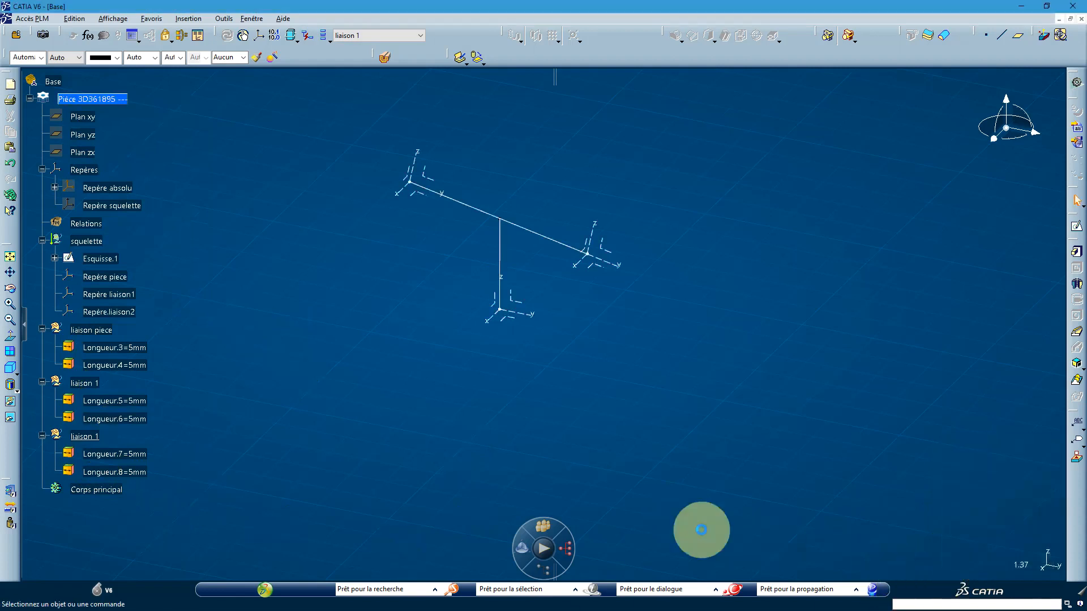
left_click(195, 446)
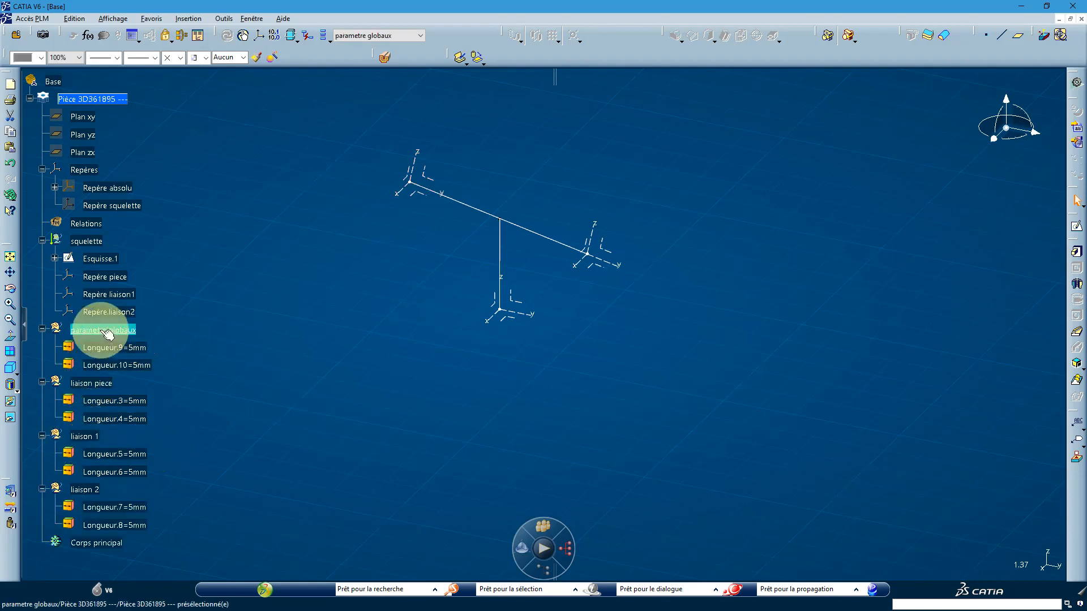
Keep only the parameter epaiseur tole in parametre globaux, and delete Longueur.4 from liaison piece
left_click(104, 331)
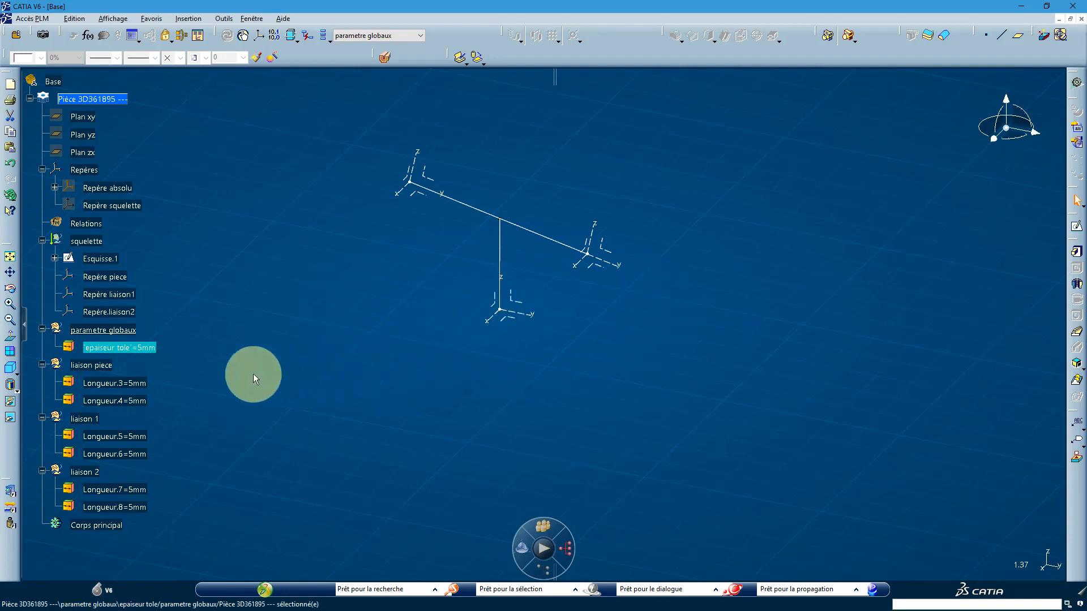
left_click(126, 400)
key("Delete")
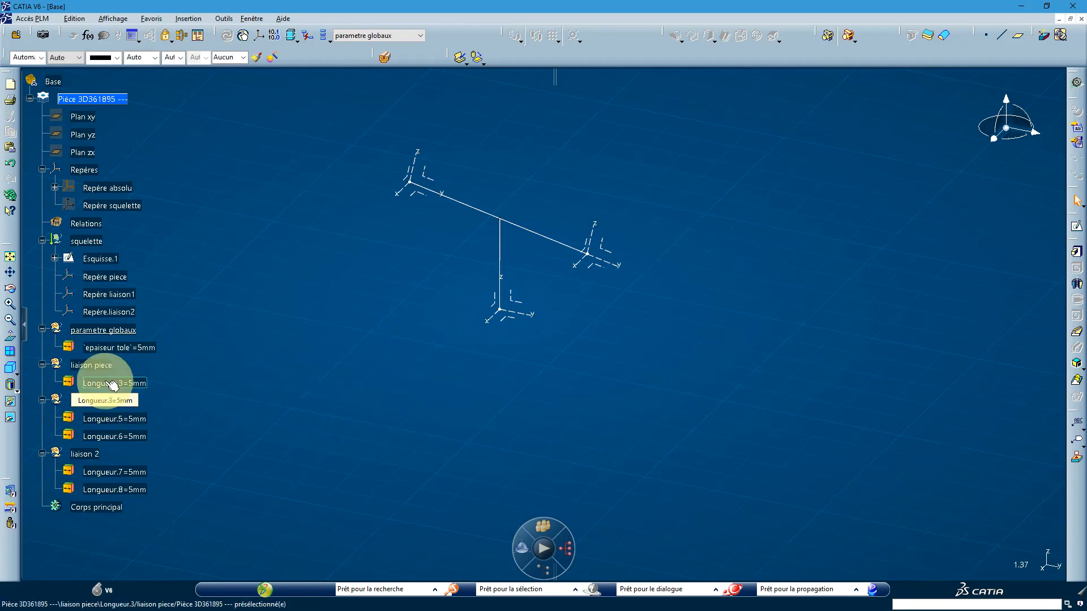
Rename the remaining length parameter in liaison piece as diametre du trou
double_click(105, 383)
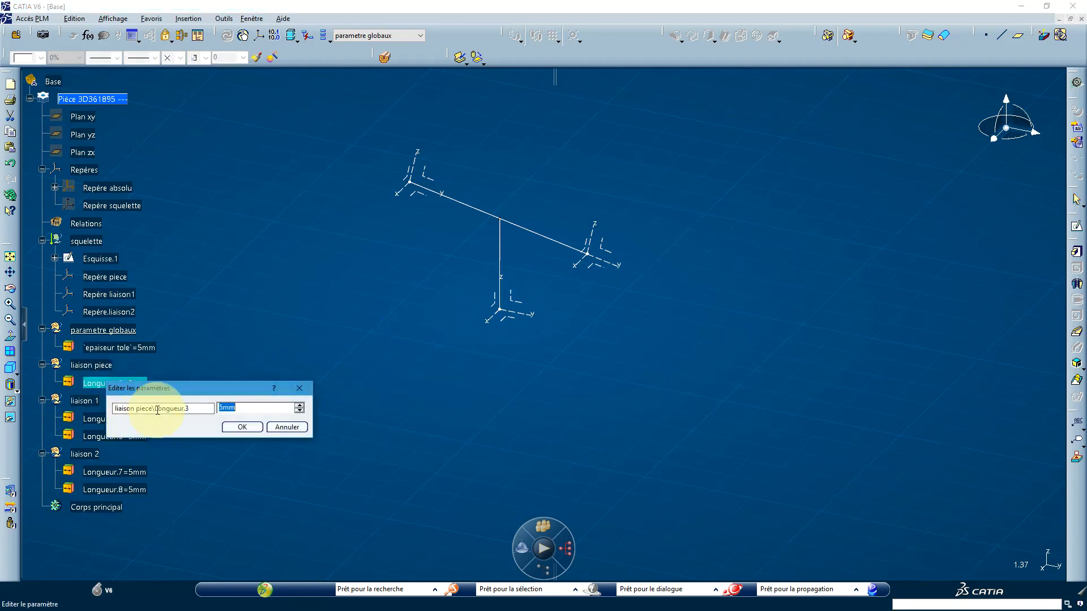
left_click_drag(155, 408, 199, 406)
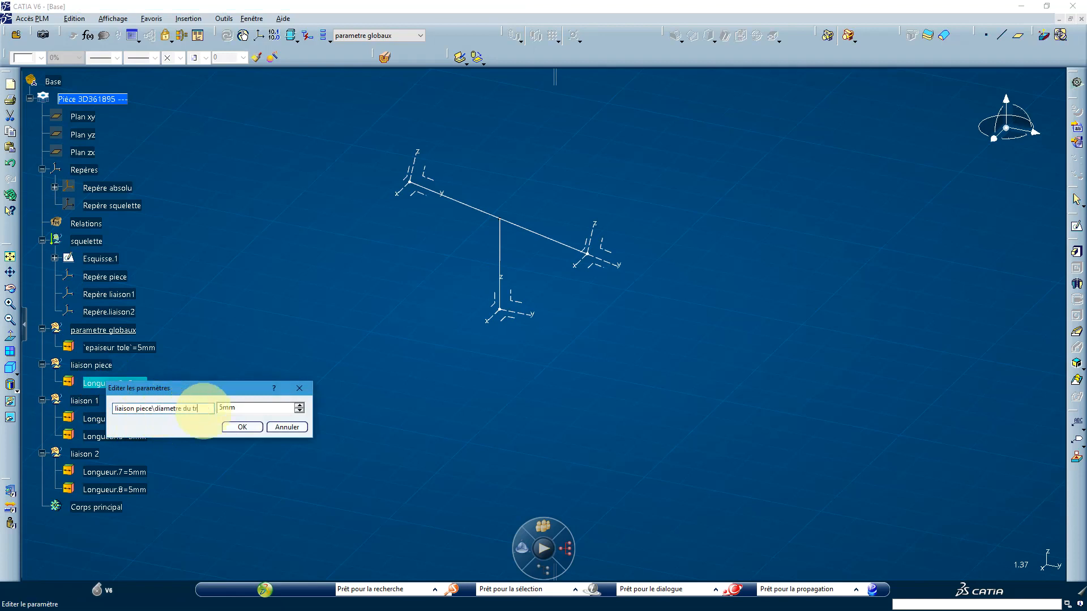
left_click(238, 426)
left_click(257, 396)
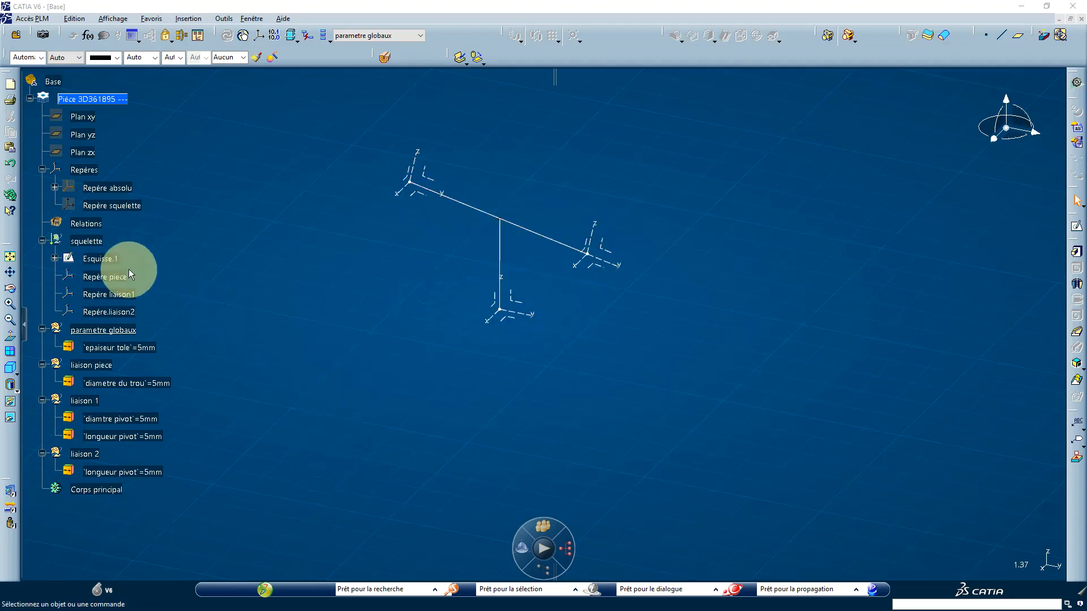
Hide the skeleton sketch Esquisse.1
right_click(103, 259)
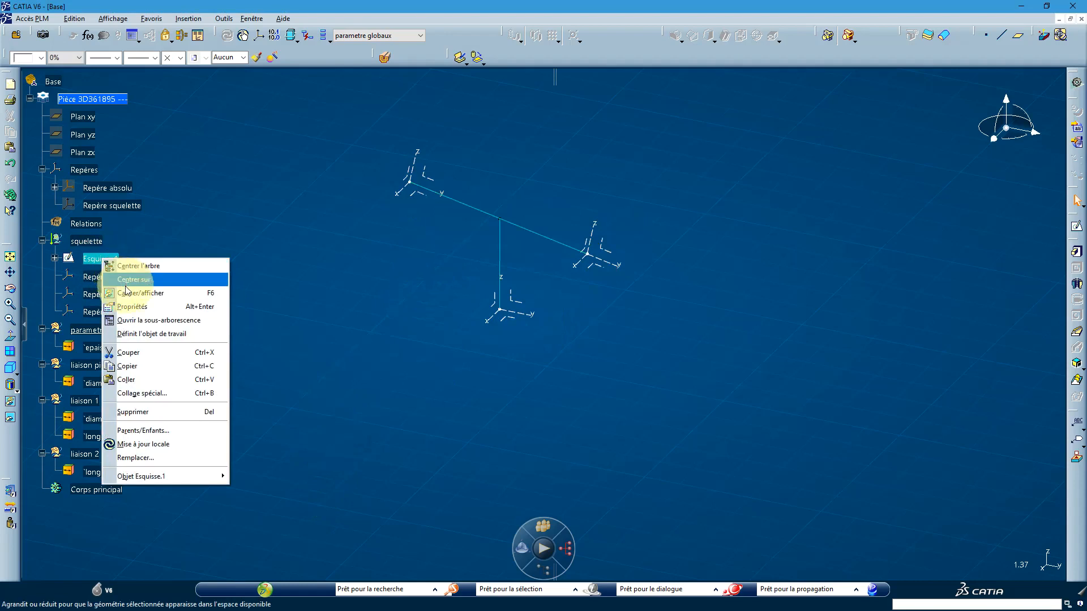
left_click(126, 292)
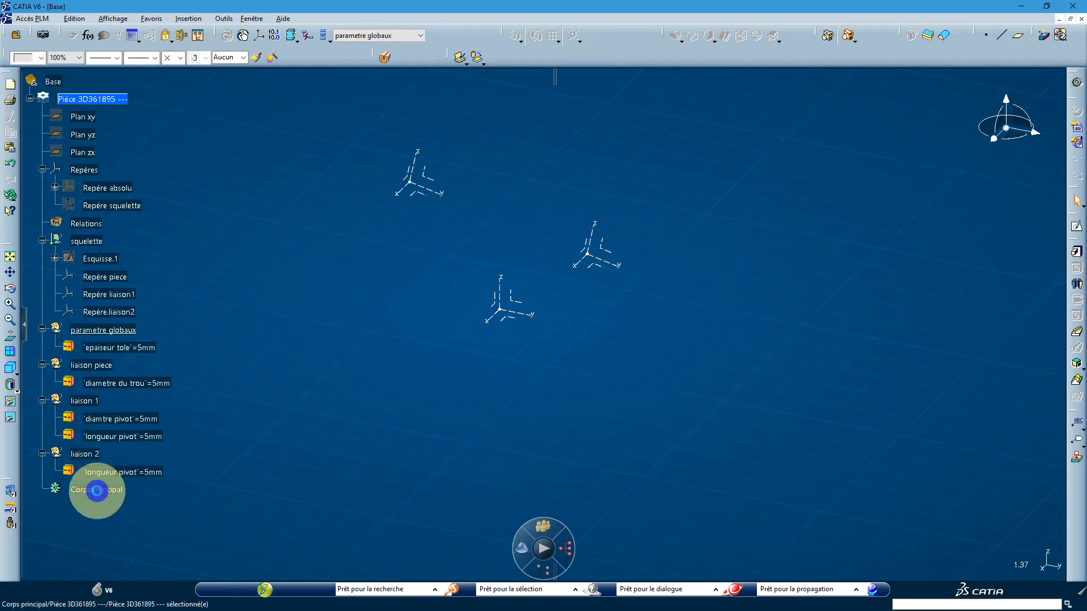
Make Corps principal the working object and sketch a closed profile with two rounded upper corners on Repère piece's YZ plane
right_click(102, 495)
left_click(152, 344)
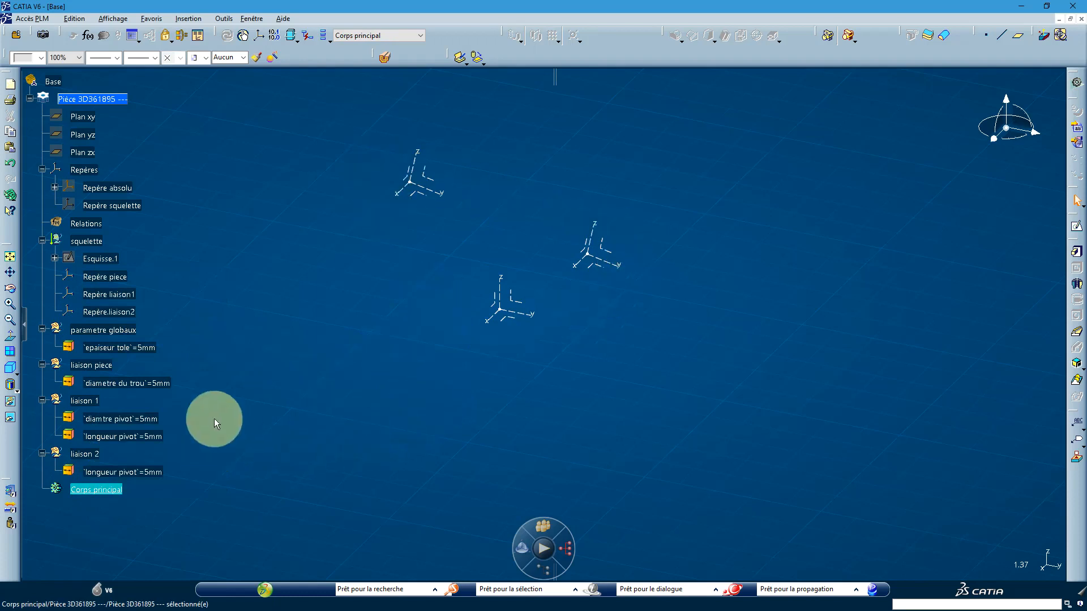
left_click(517, 300)
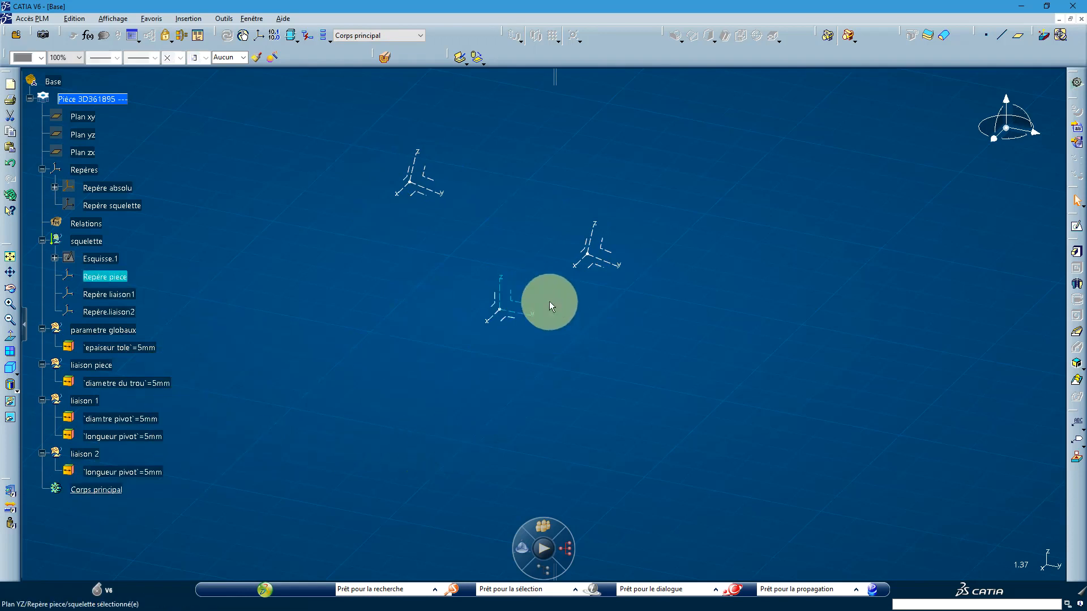
left_click(1077, 232)
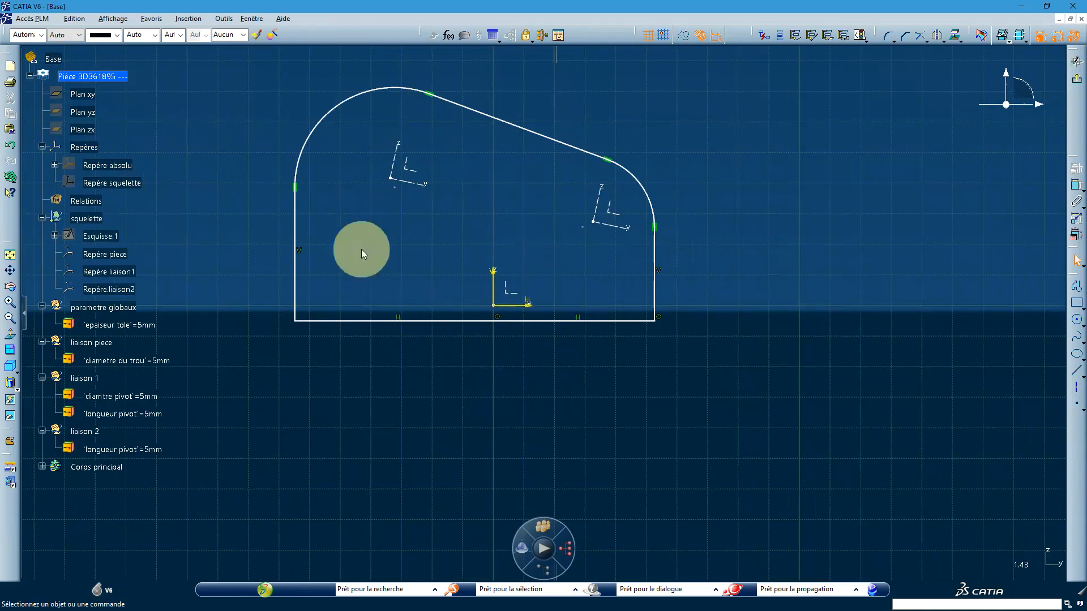
Constrain the profile's horizontal base line to coincide with the sketch's horizontal axis
left_click(1075, 186)
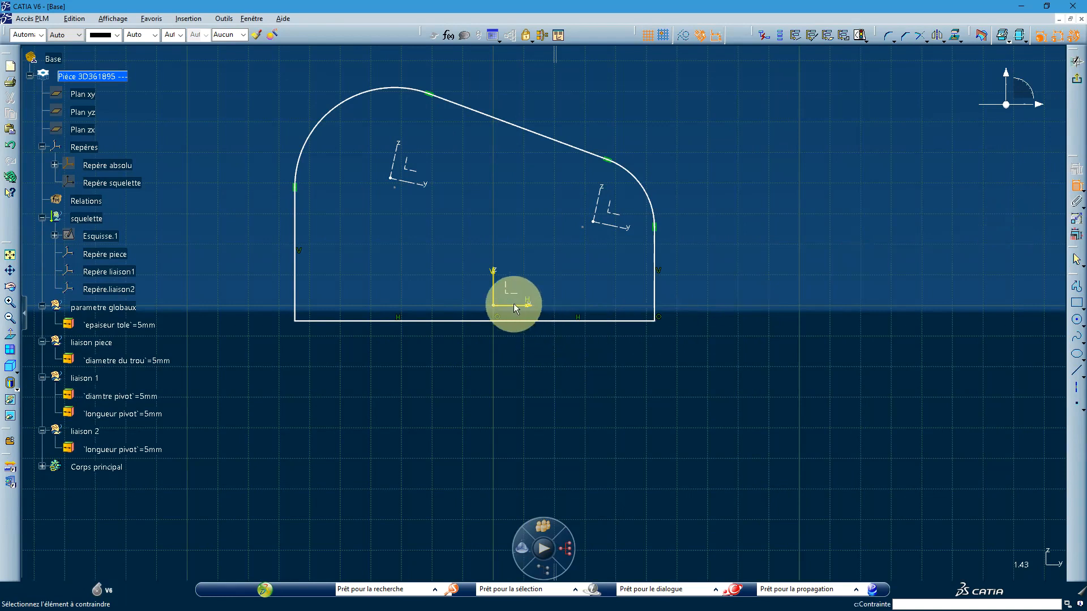
left_click(520, 324)
right_click(523, 377)
left_click(552, 431)
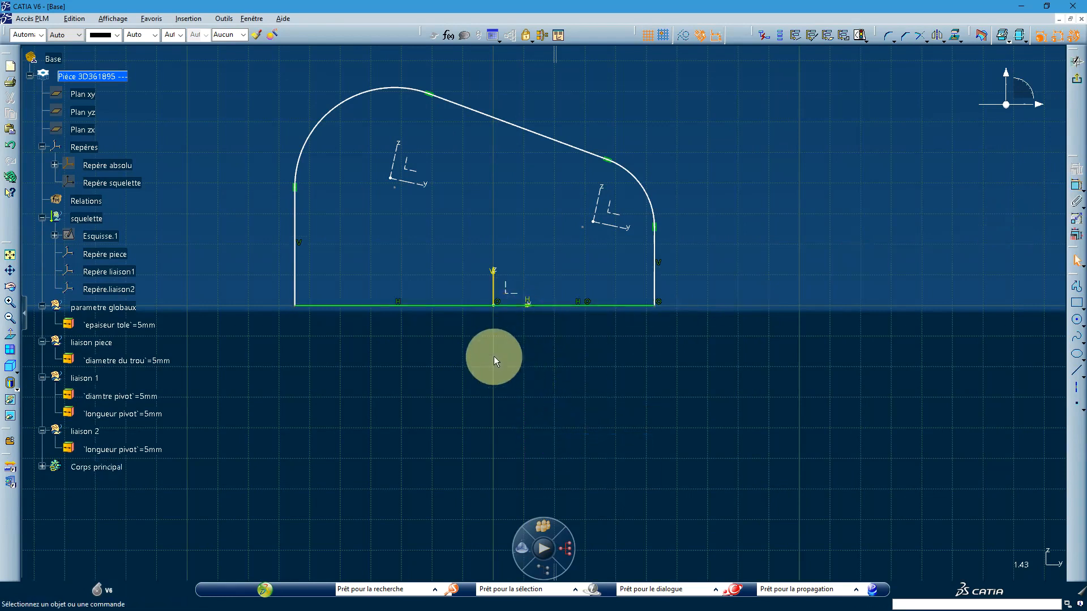
Constrain the centre of the right rounded corner's arc to coincide with the origin of the right-hand upper axis system
left_click(1076, 186)
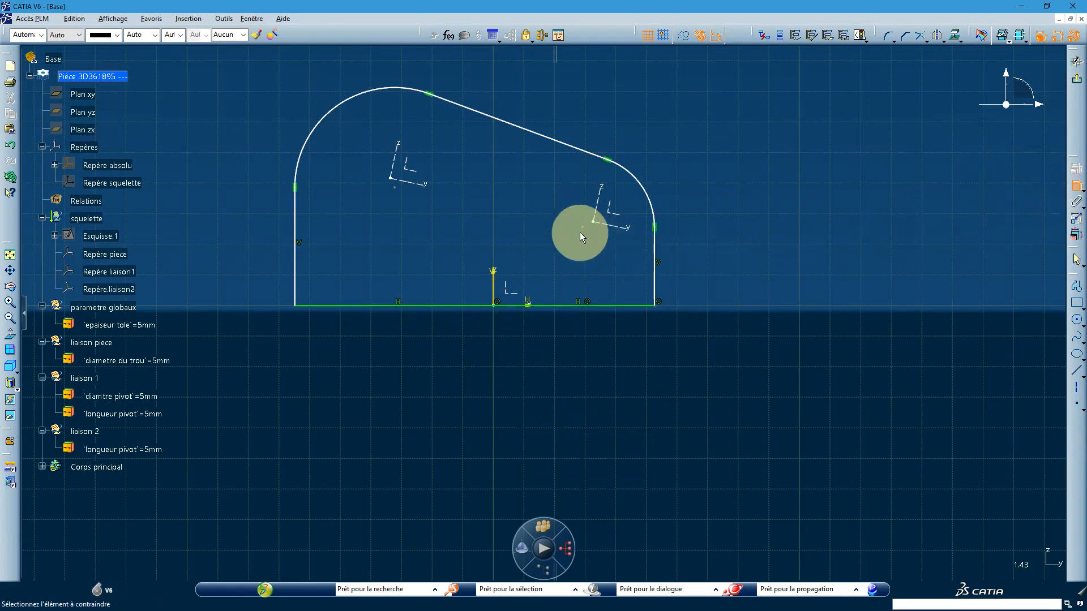
left_click(598, 225)
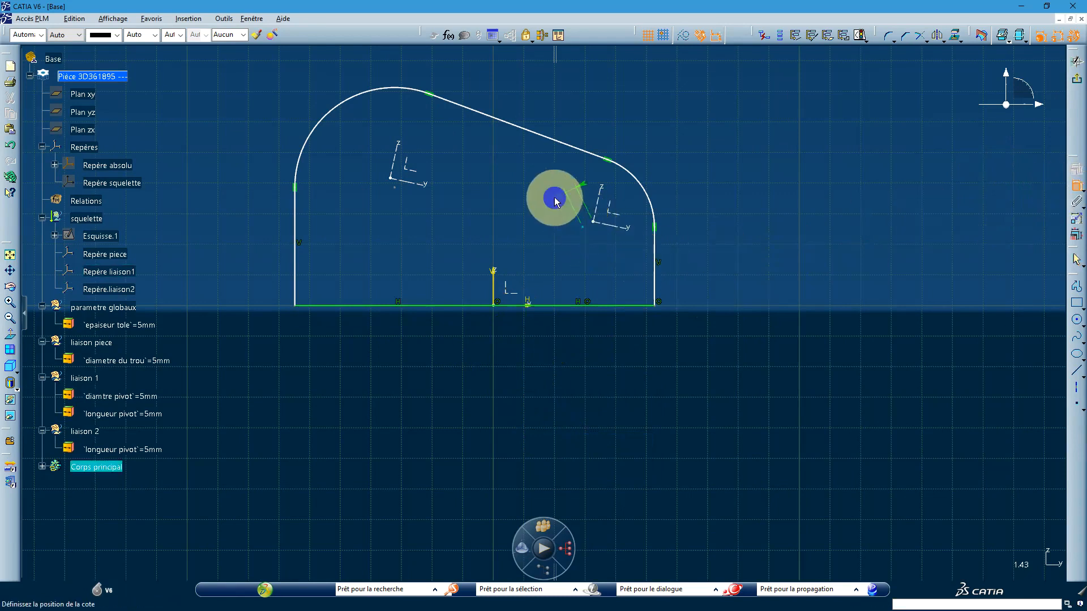
right_click(555, 197)
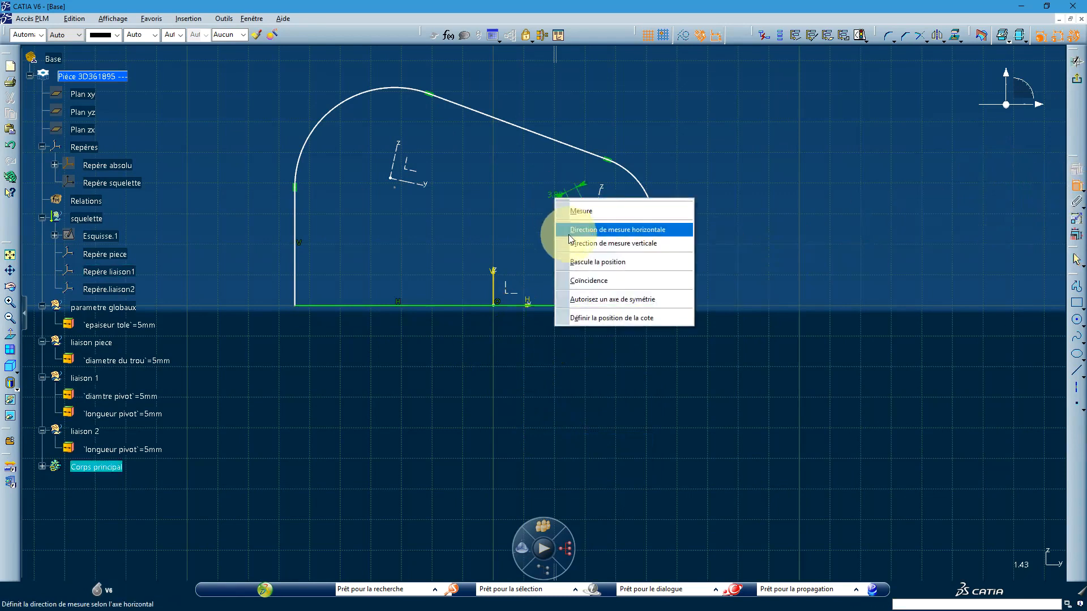
left_click(620, 280)
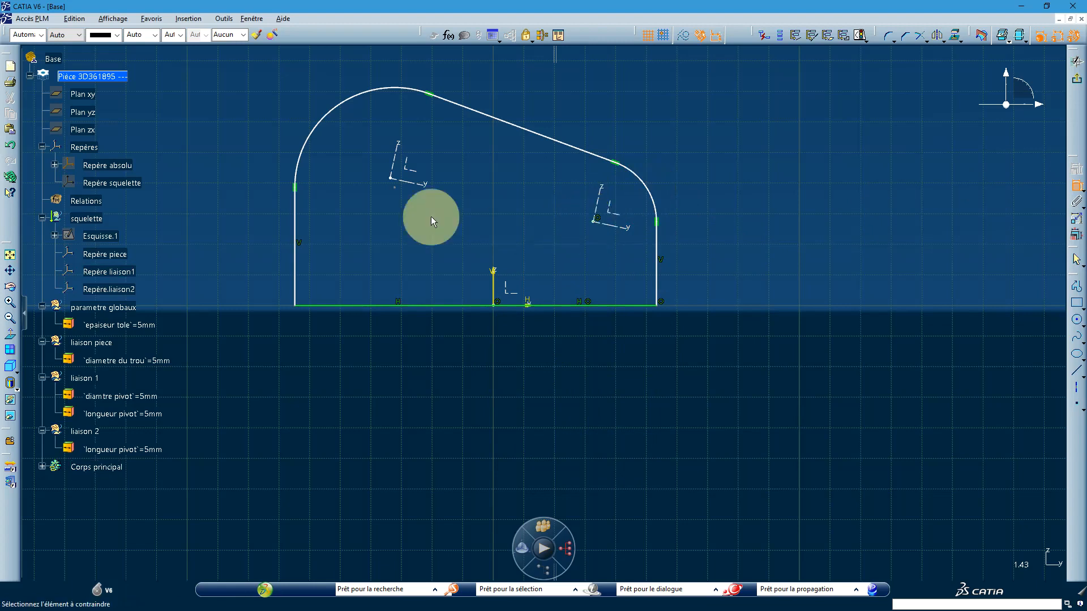
Constrain the centre of the left rounded corner's arc to coincide with the origin of the left-hand upper axis system
left_click(394, 188)
left_click(389, 179)
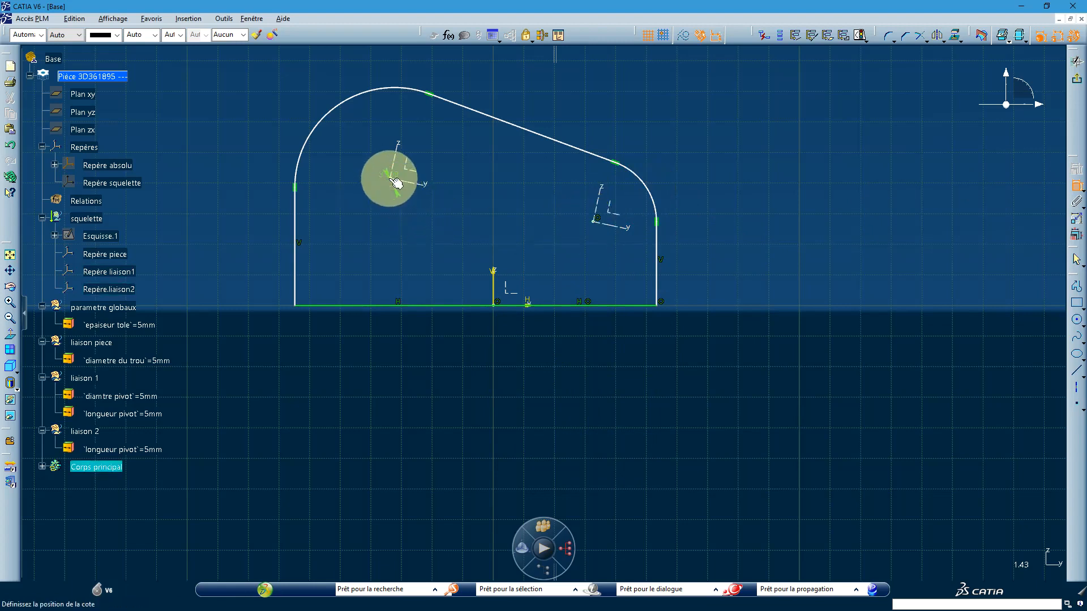
right_click(365, 204)
left_click(411, 285)
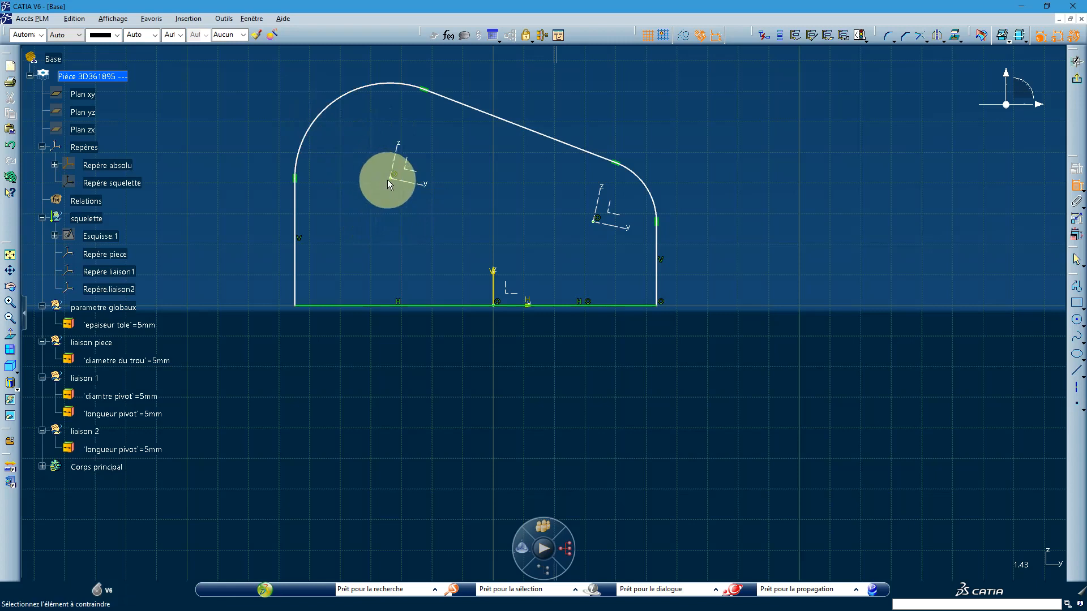
Try to dimension the radius of the profile's left rounded corner
left_click(315, 119)
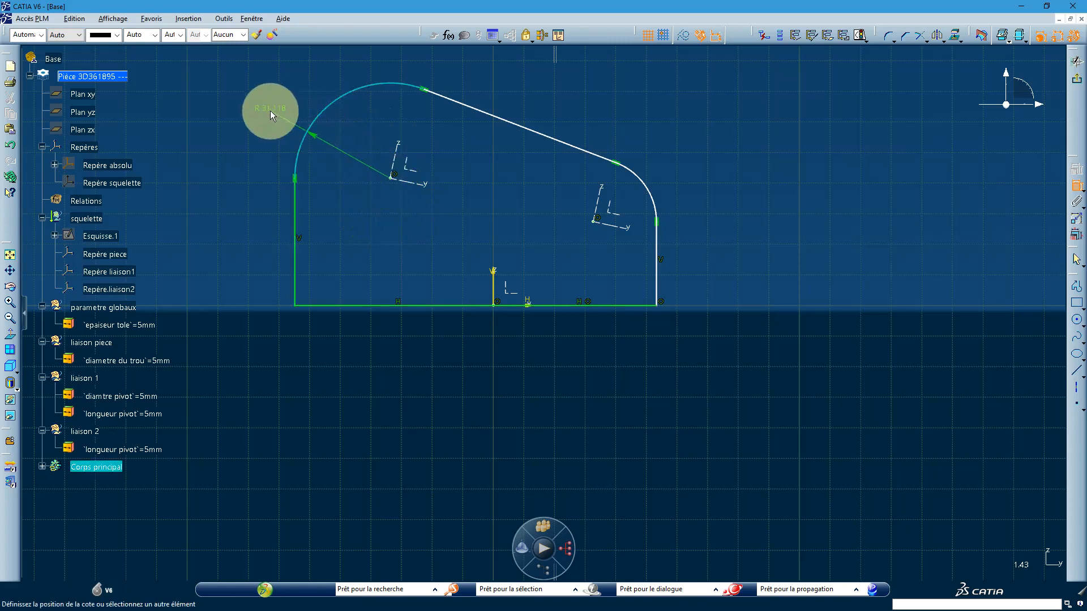
left_click(270, 116)
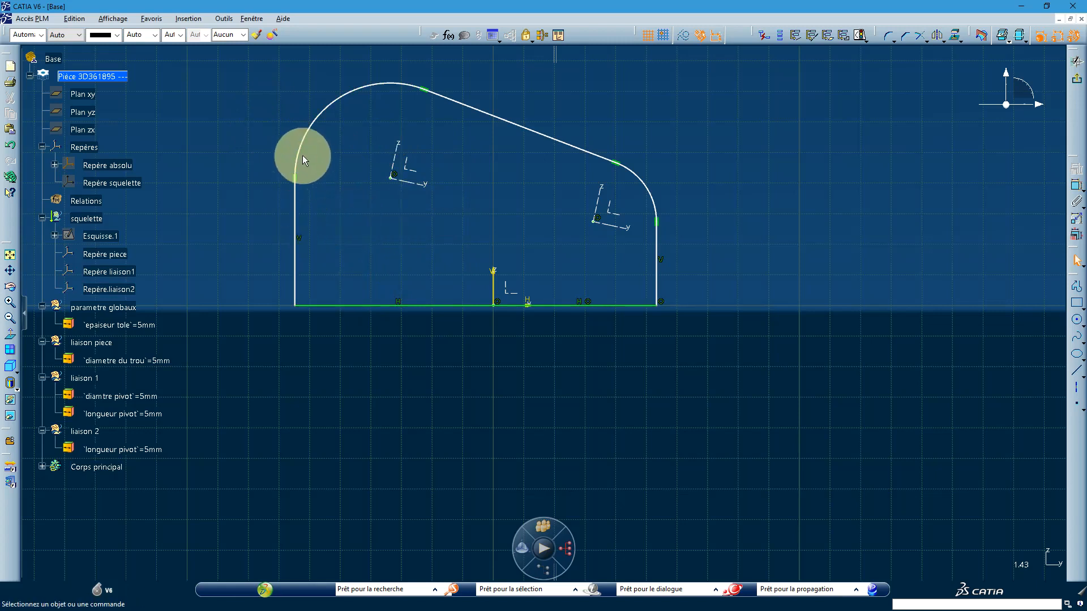
Draw construction circles centred on the origins of both upper axis systems, the right one about 11.9 mm in radius
left_click(377, 216)
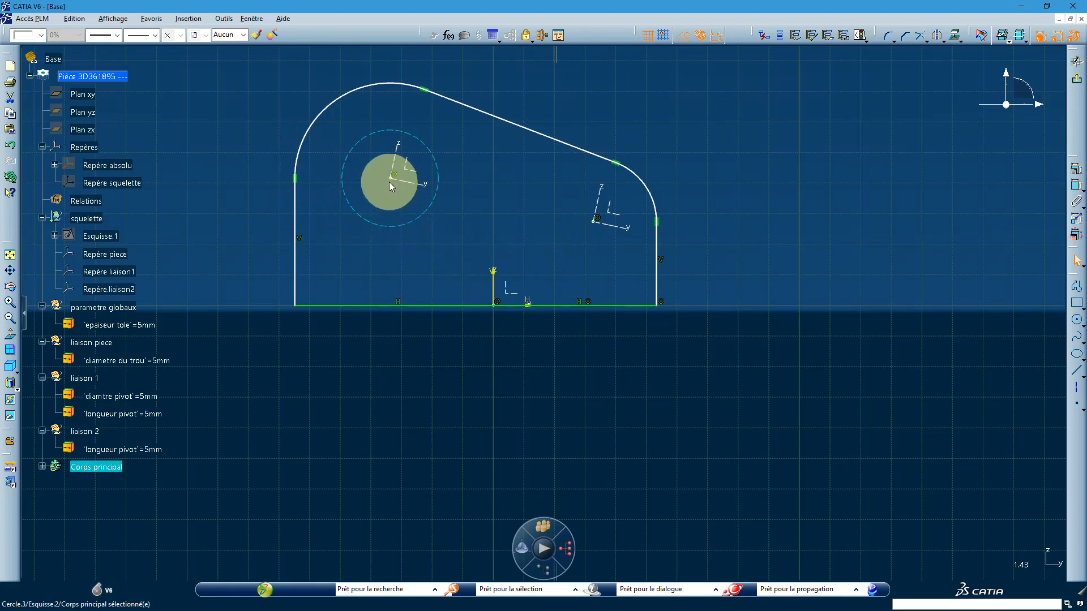
left_click(1076, 319)
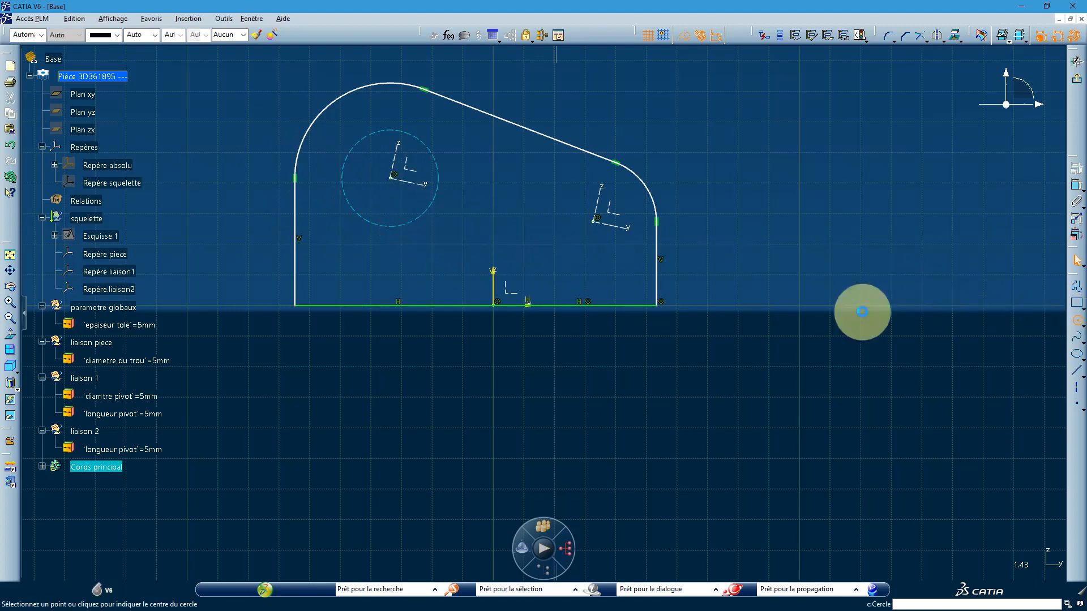
left_click(593, 221)
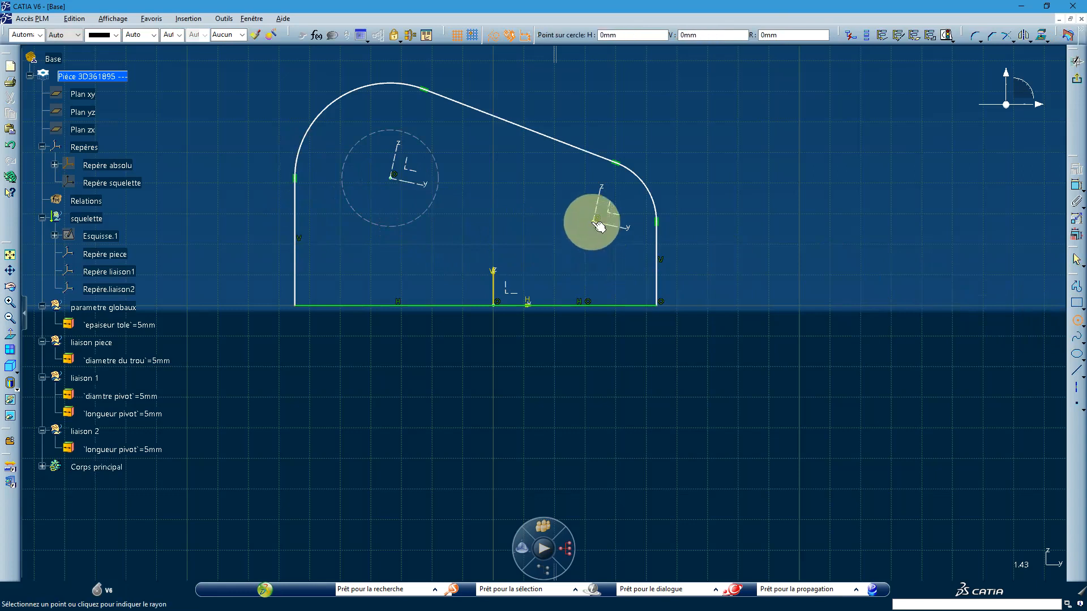
left_click(596, 258)
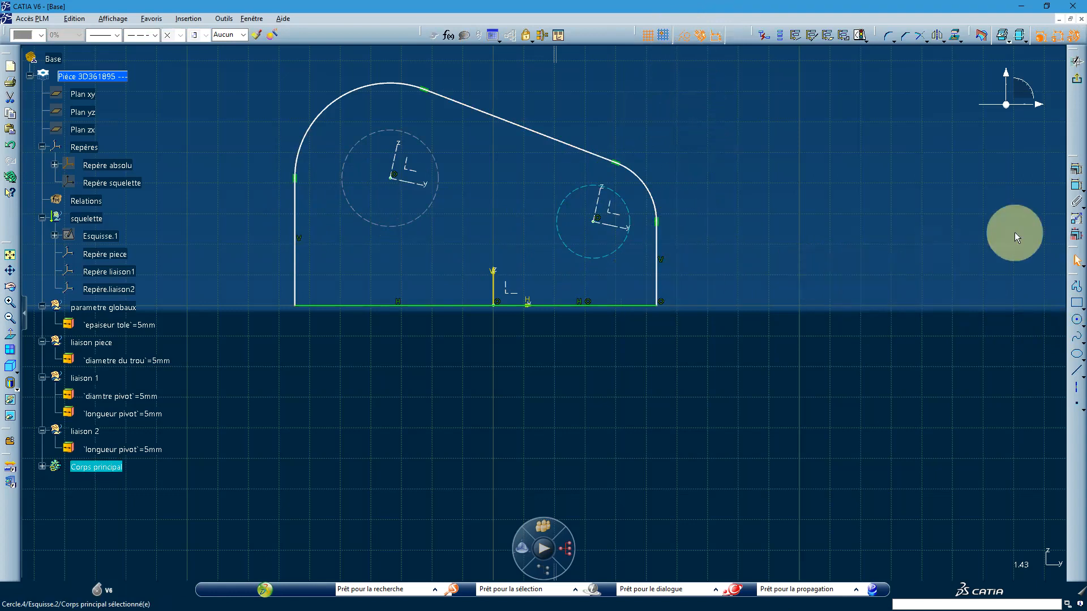
Dimension the right construction circle's radius and drive it with the formula `liaison 1\diamtre pivot`/2
left_click(1076, 185)
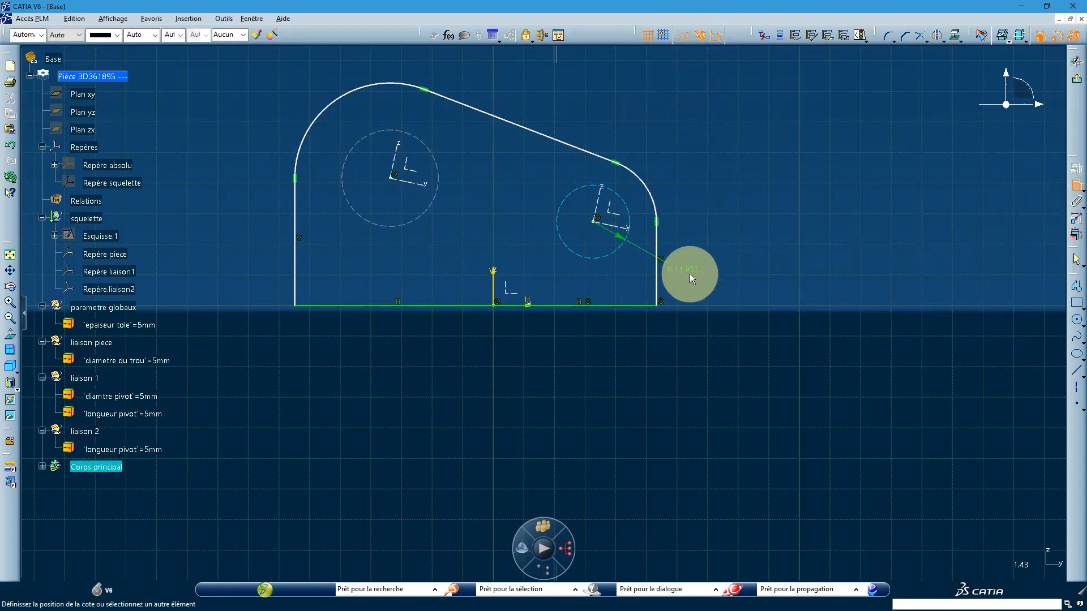
left_click(714, 272)
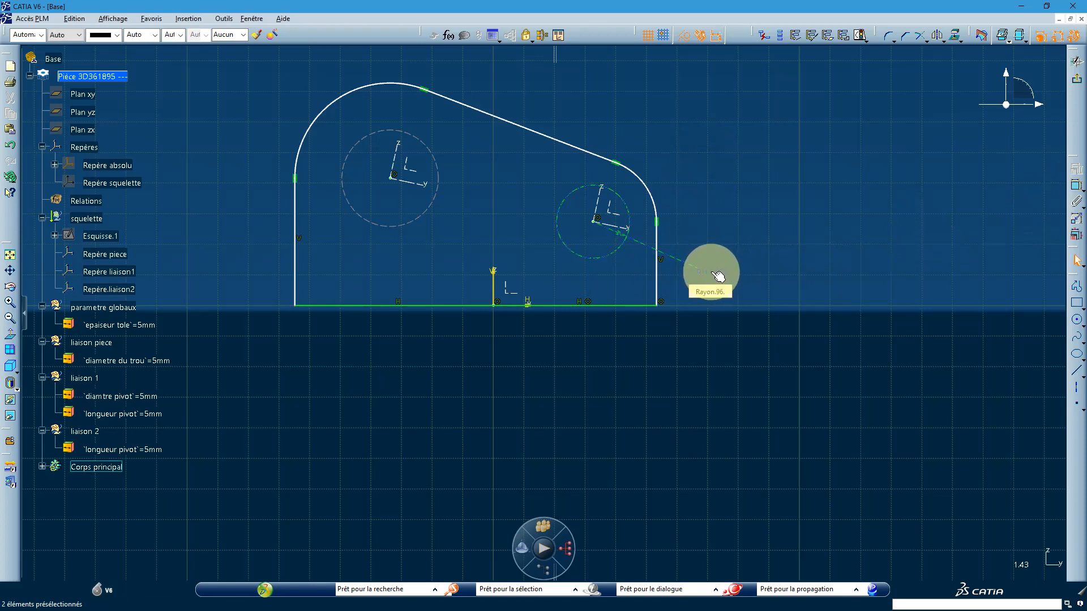
double_click(717, 276)
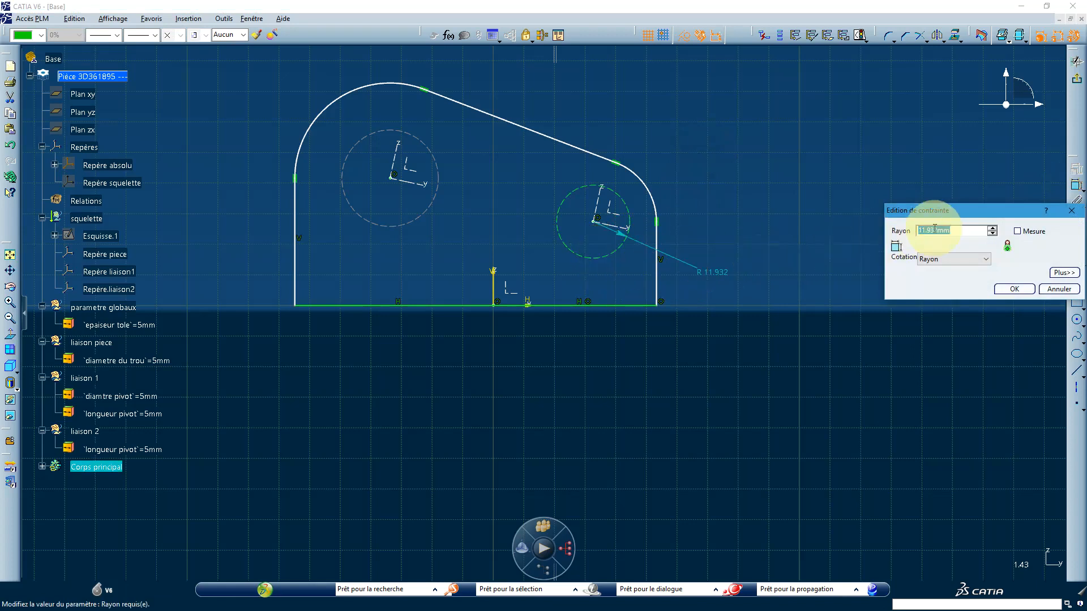
type("=")
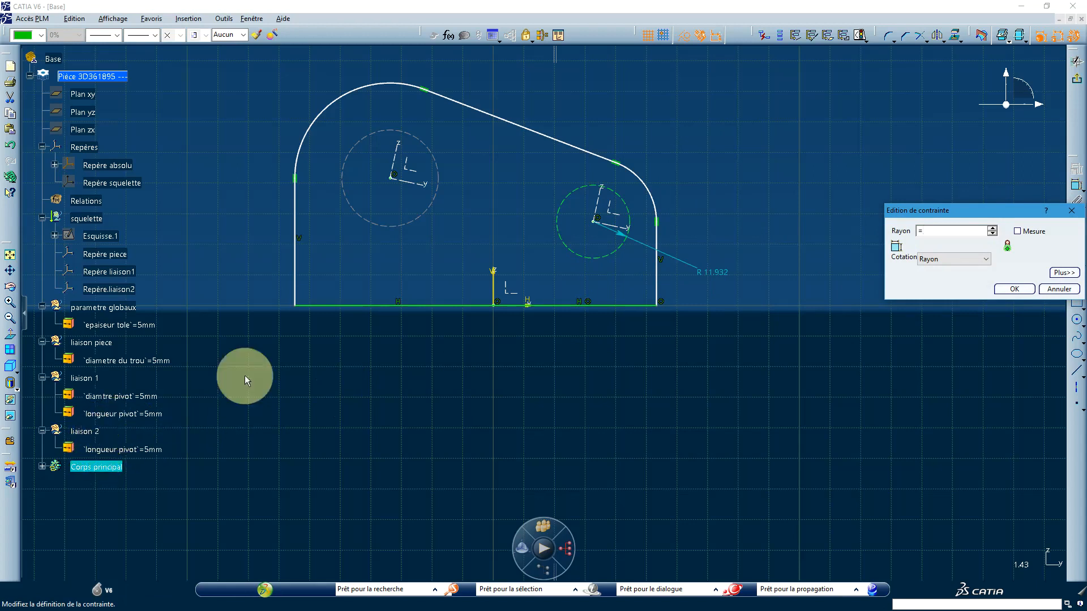
left_click(113, 401)
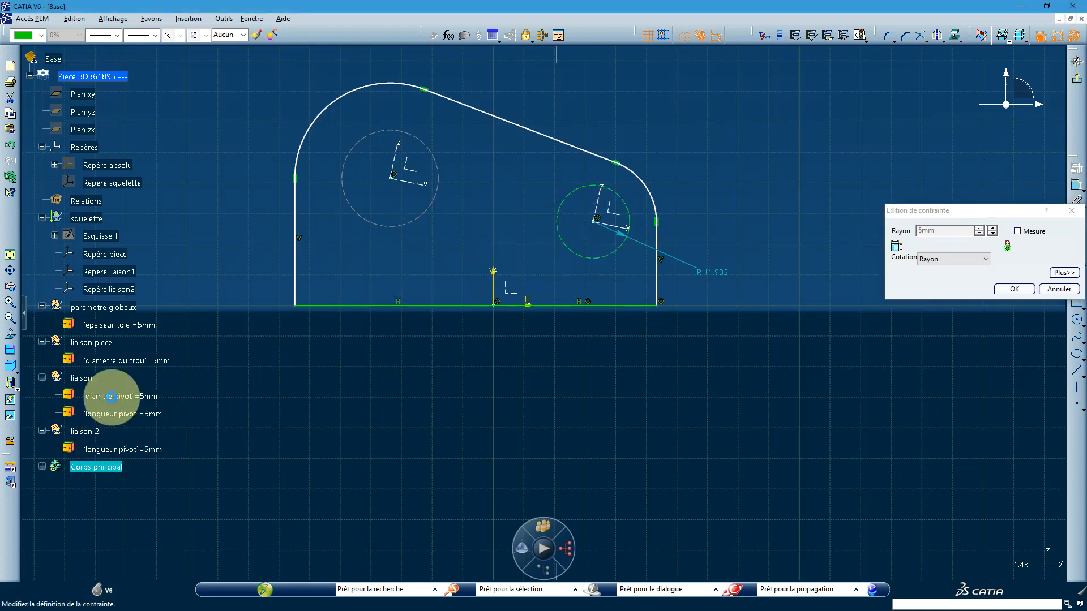
left_click(992, 233)
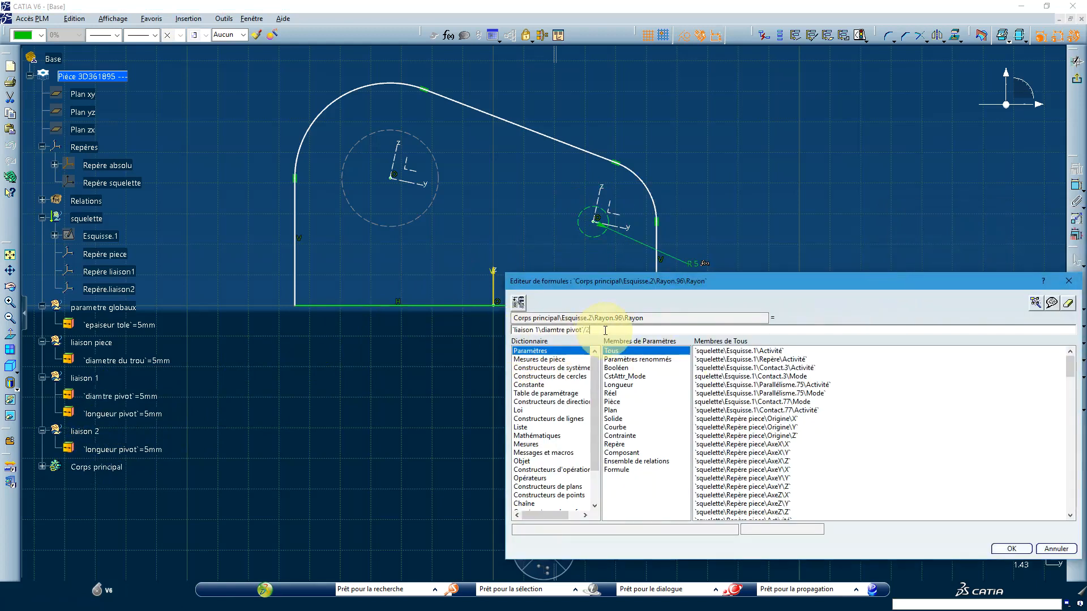
key("Return")
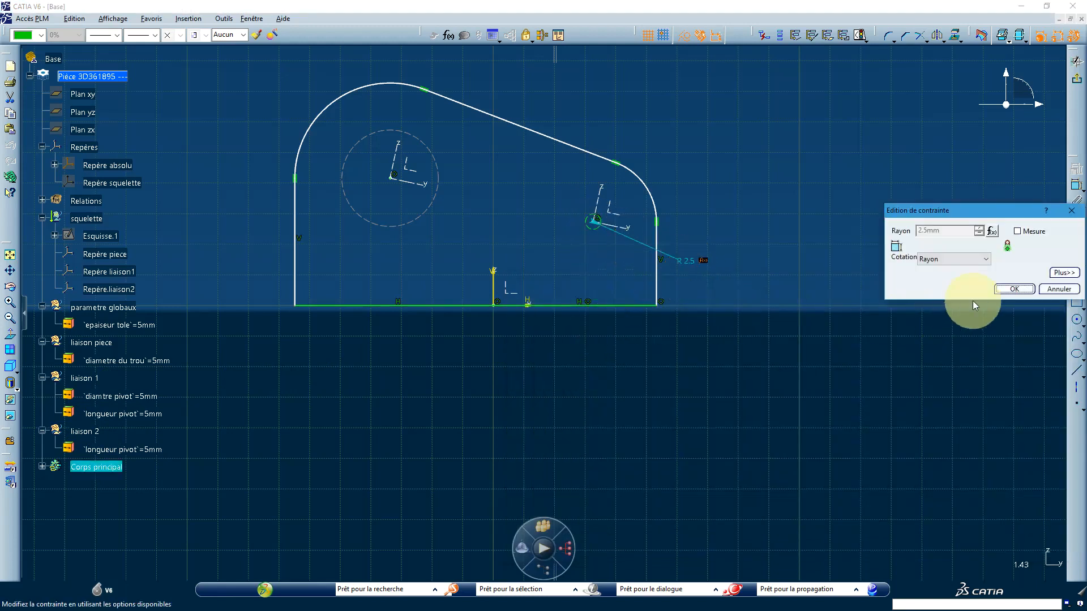
left_click(1012, 289)
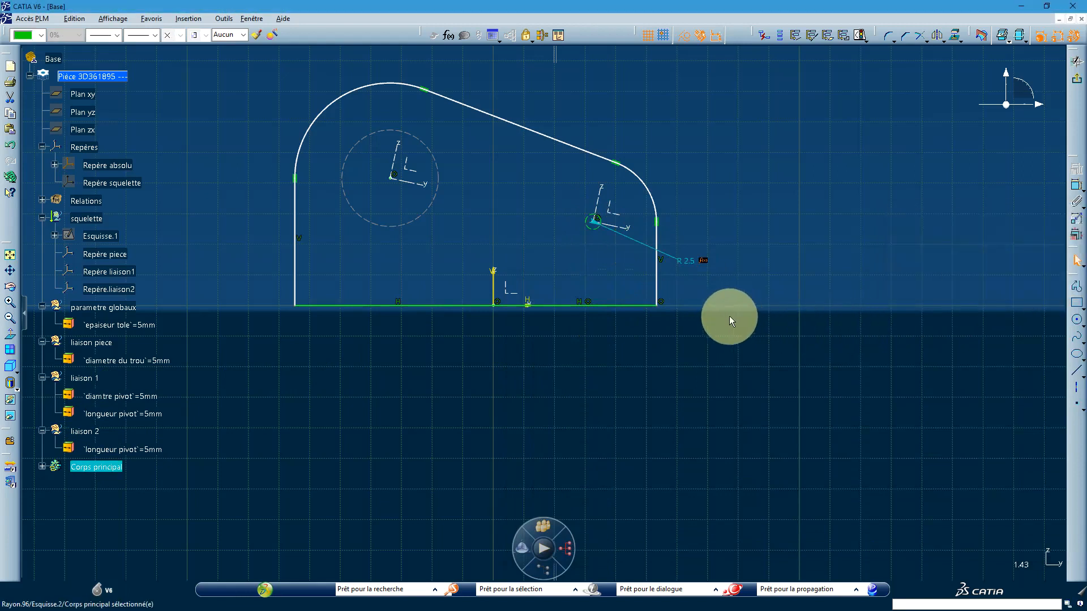
Dimension the distance between the right construction circle and the right rounded corner's arc, and set it to 5 mm
left_click(1077, 186)
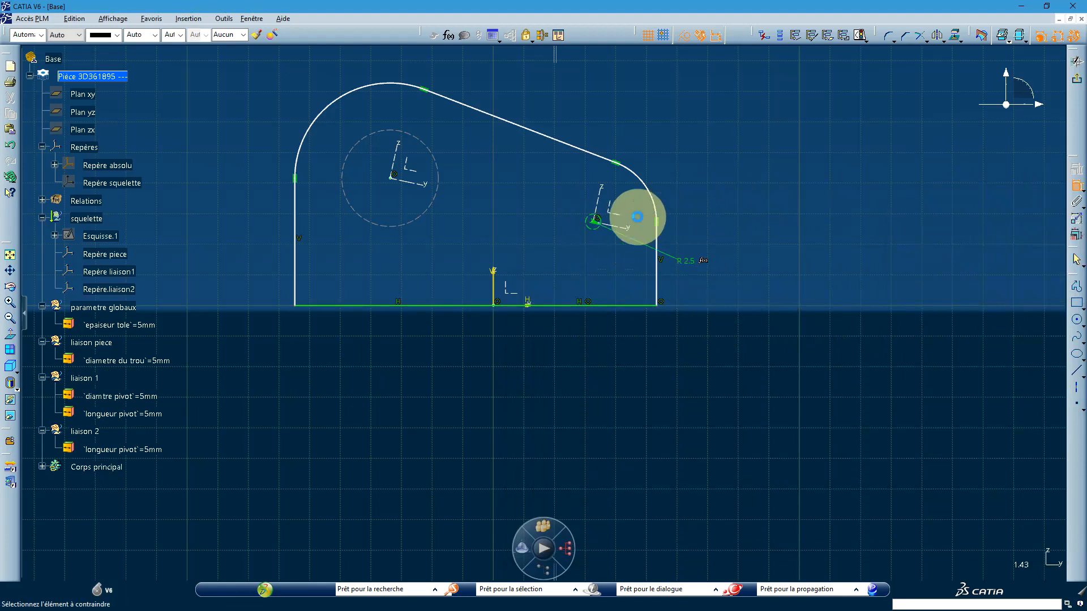
left_click(601, 219)
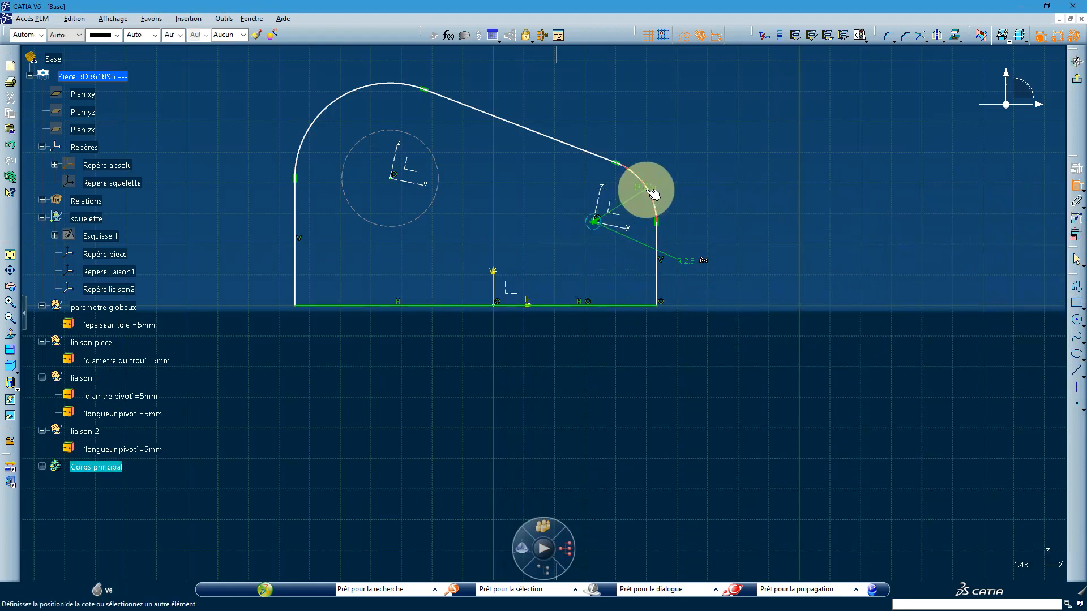
left_click(702, 158)
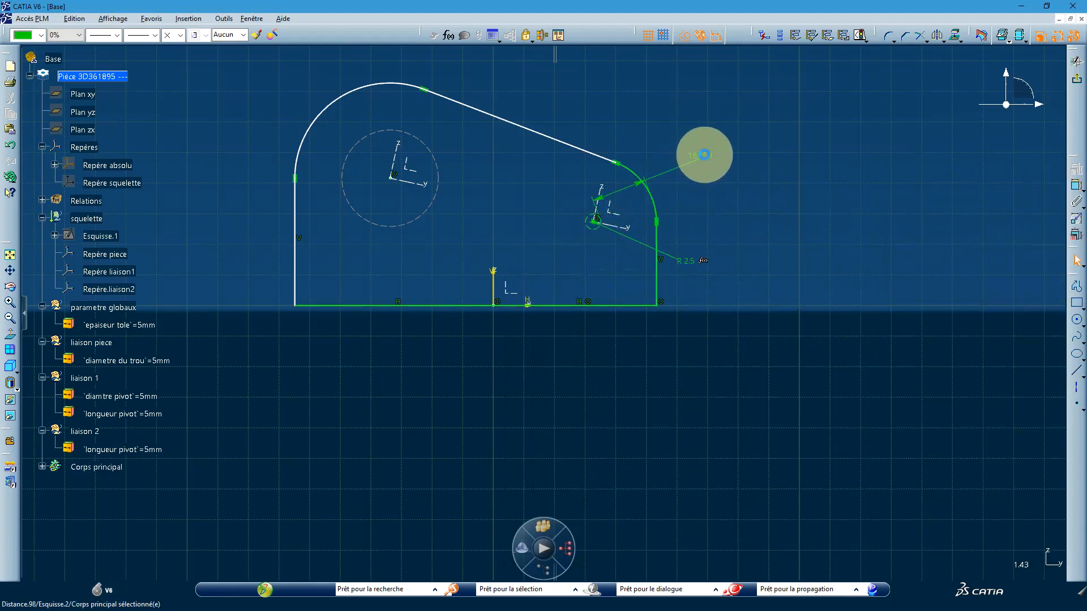
double_click(704, 155)
type("5")
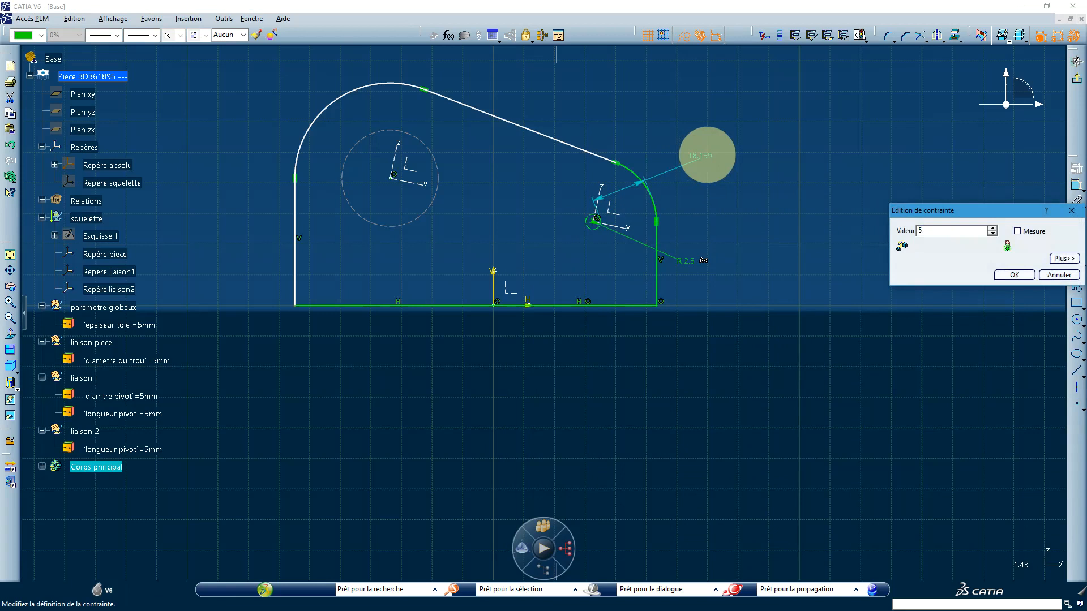
left_click(1014, 275)
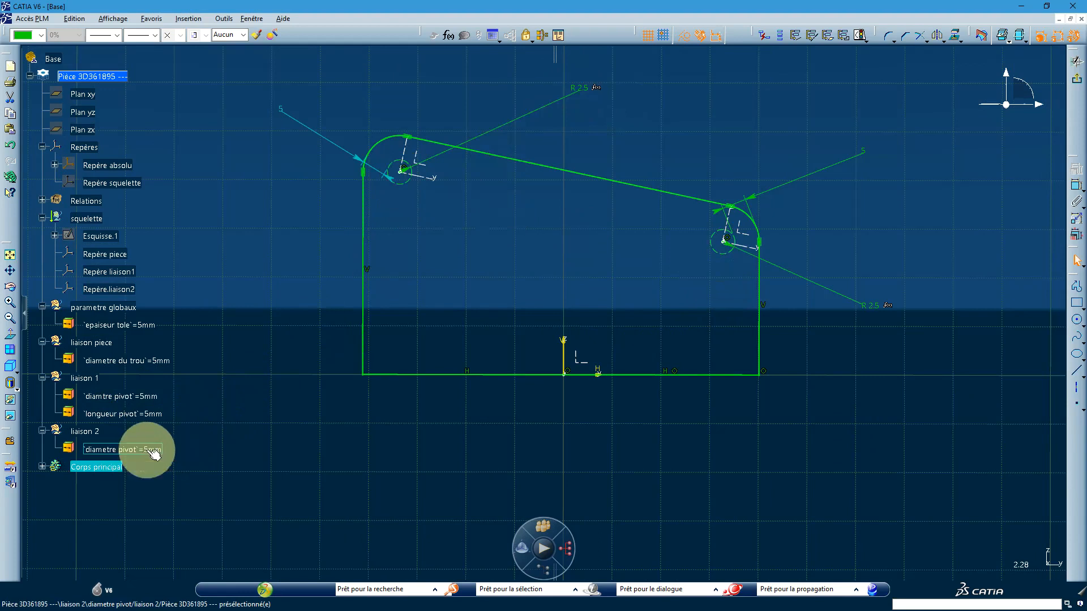
Exit the profile sketch and start an Extrusion of Esquisse.2 with symmetric extension
left_click(785, 187)
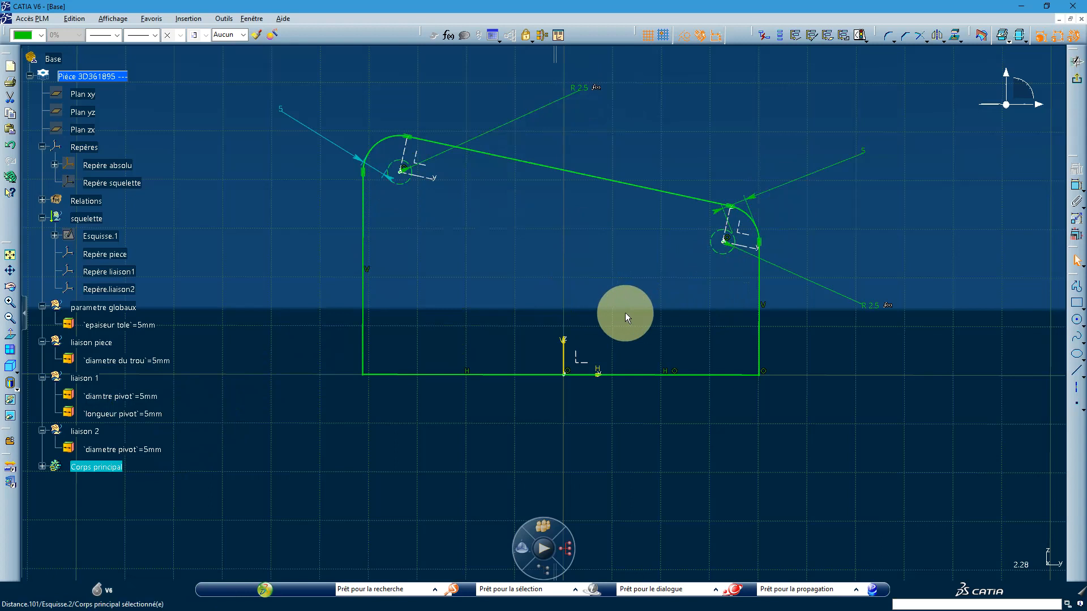
left_click(650, 298)
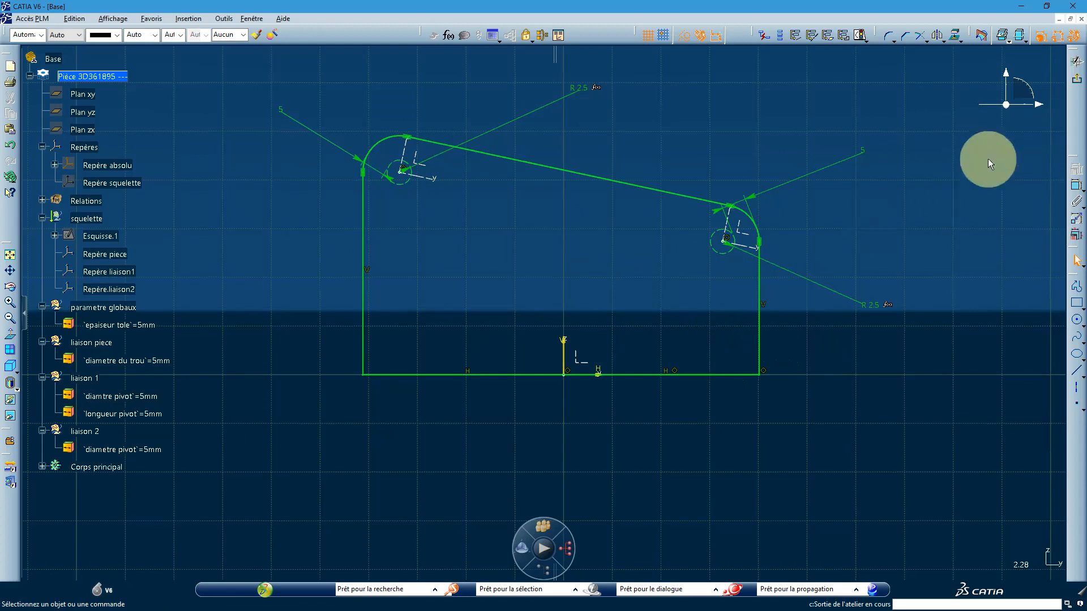
left_click(1076, 80)
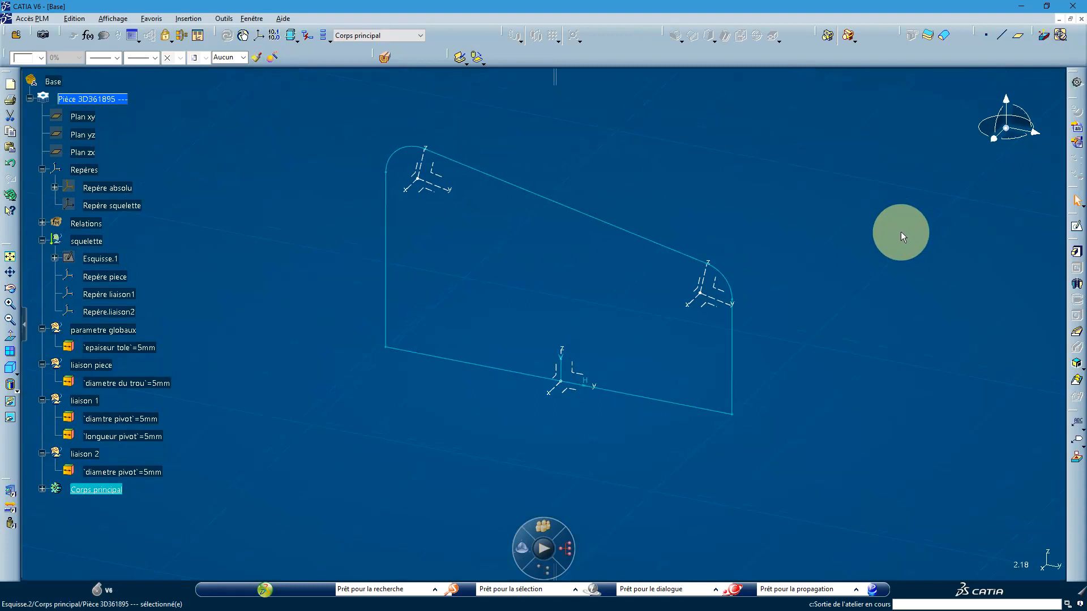
left_click(1076, 251)
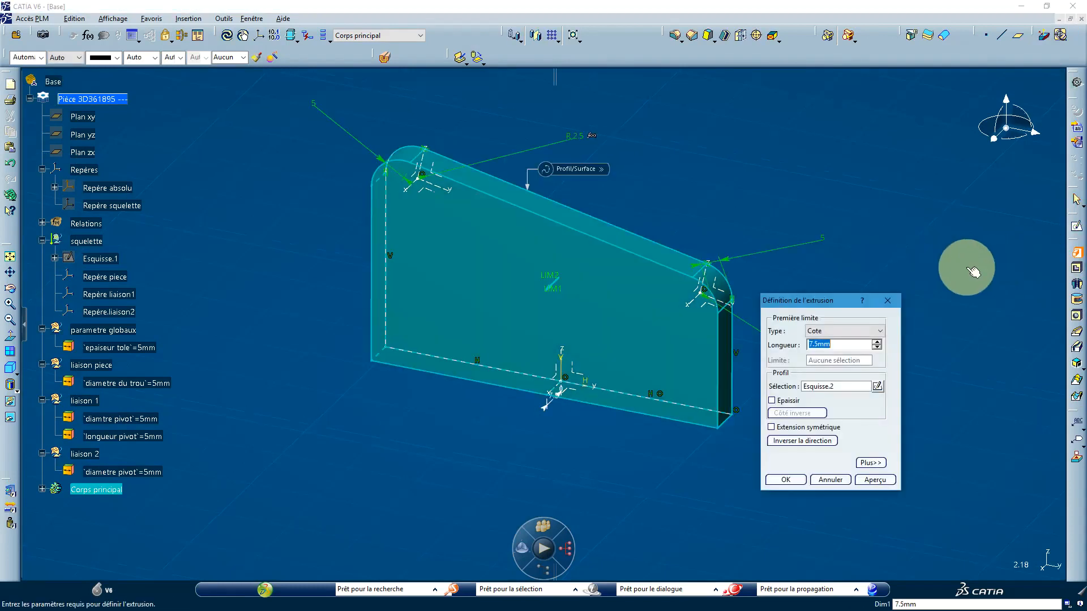
left_click(786, 430)
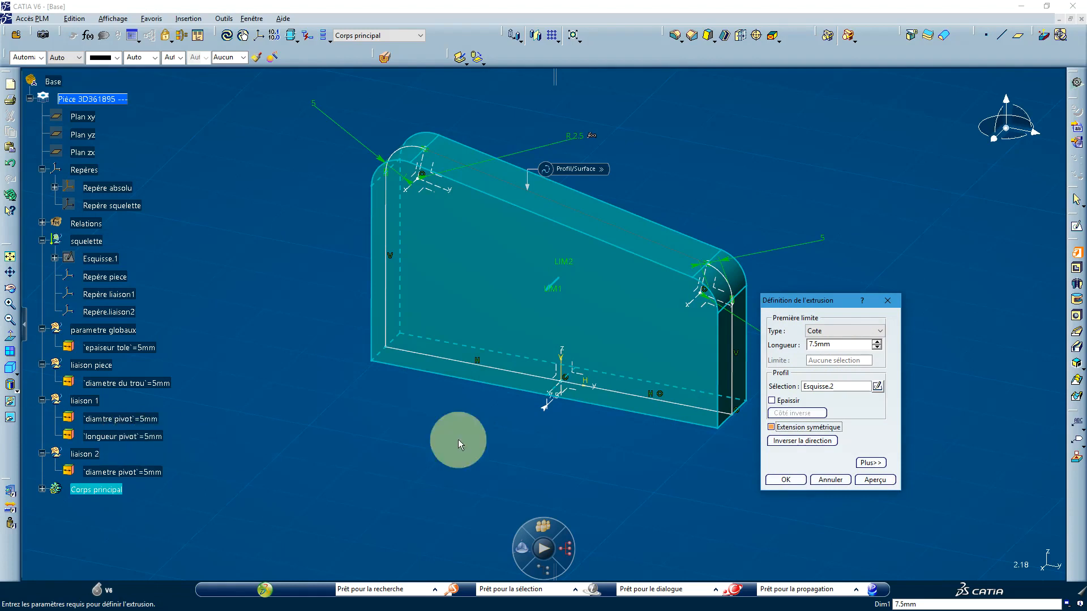
Drive the extrusion's length with the formula `liaison 1\longueur pivot`/2 and create the extrusion
right_click(821, 344)
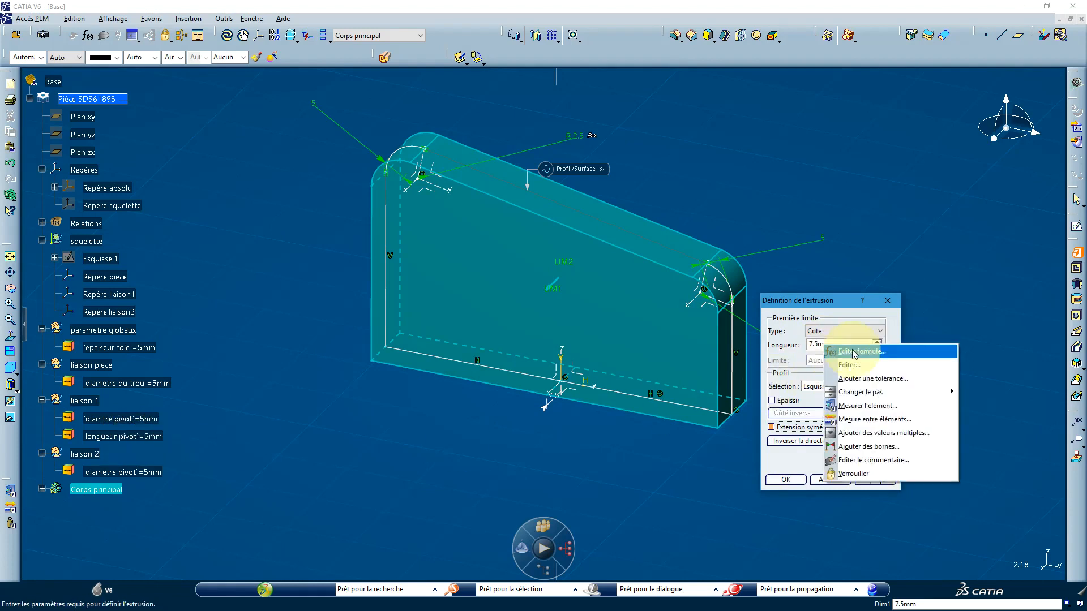
left_click(854, 351)
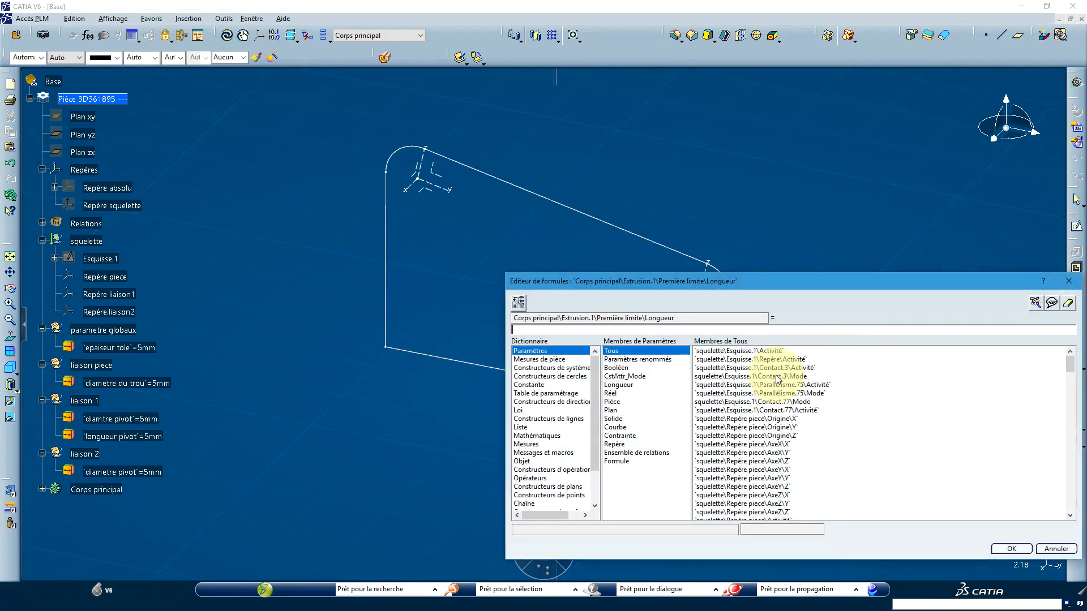
left_click(134, 437)
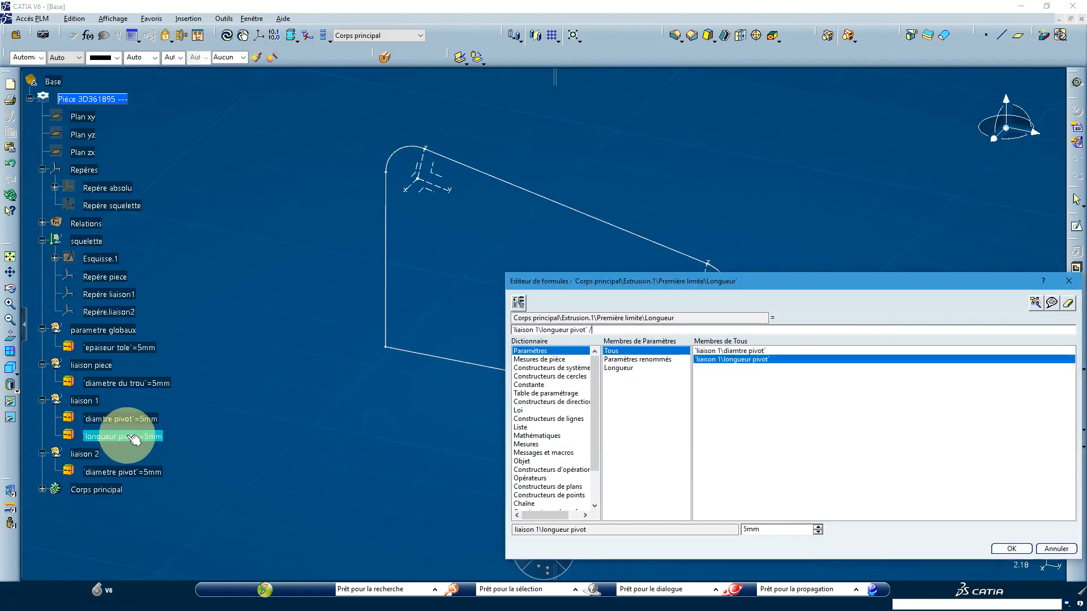
key("Return")
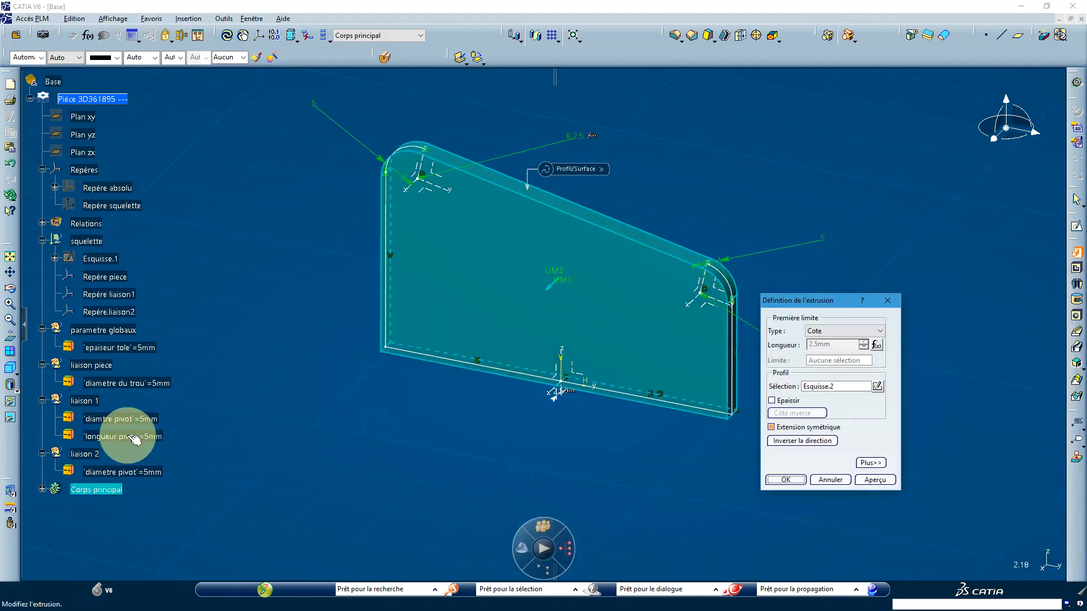
left_click(784, 480)
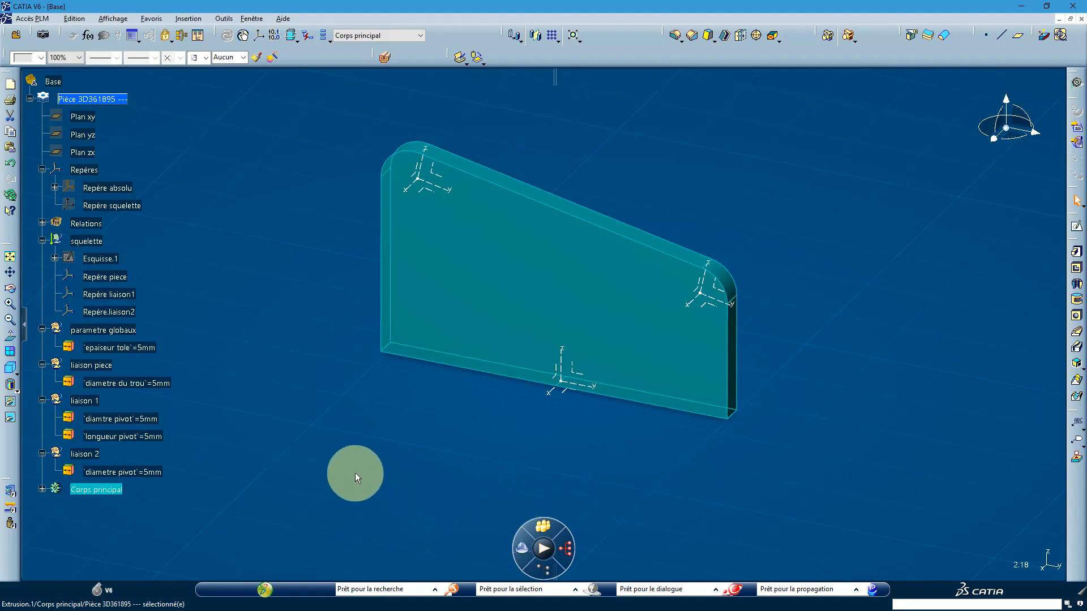
Set the liaison 1 parameters `longueur pivot` and `diamtre pivot` to 20 mm each
double_click(142, 439)
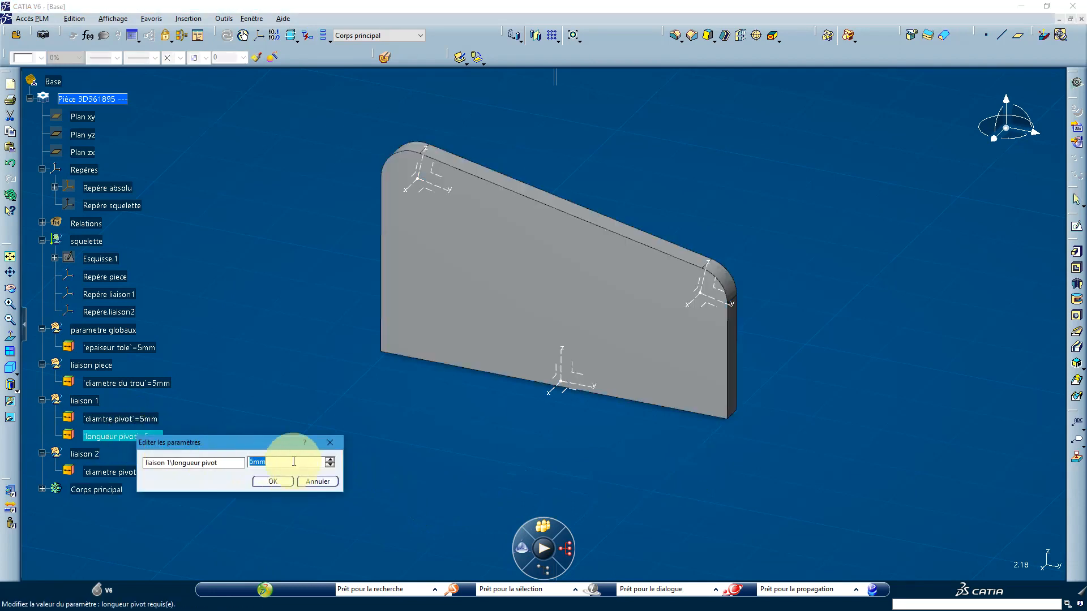
type("20")
key("Return")
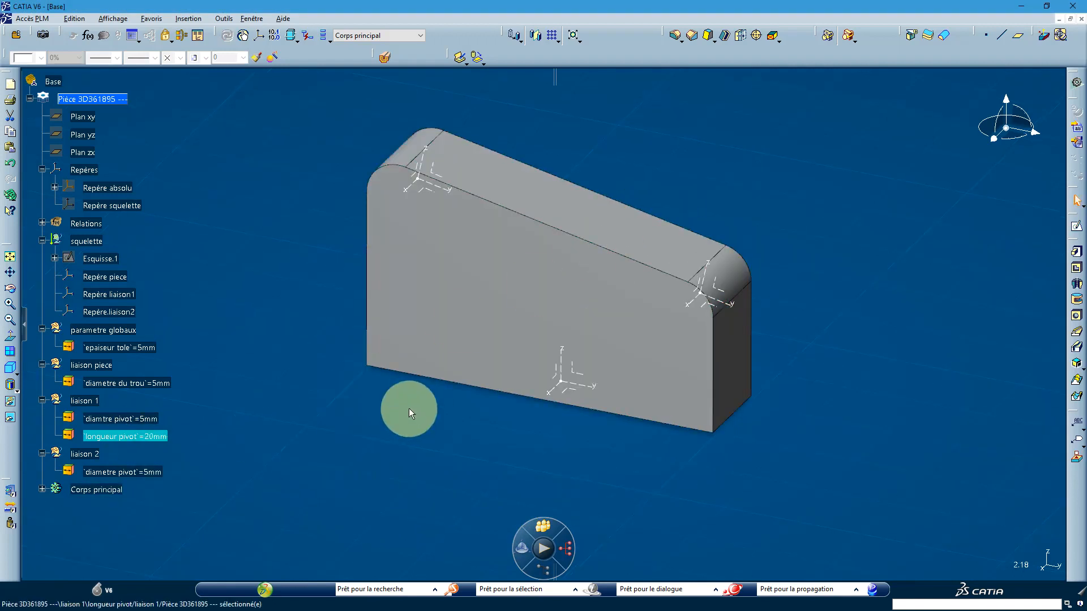
double_click(138, 419)
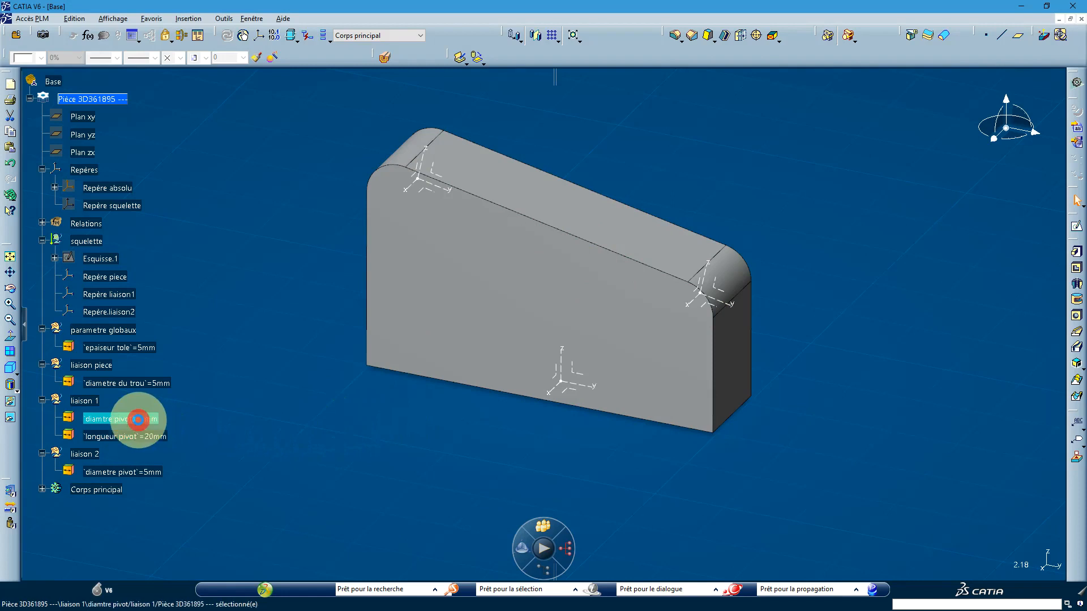
type("20")
key("Return")
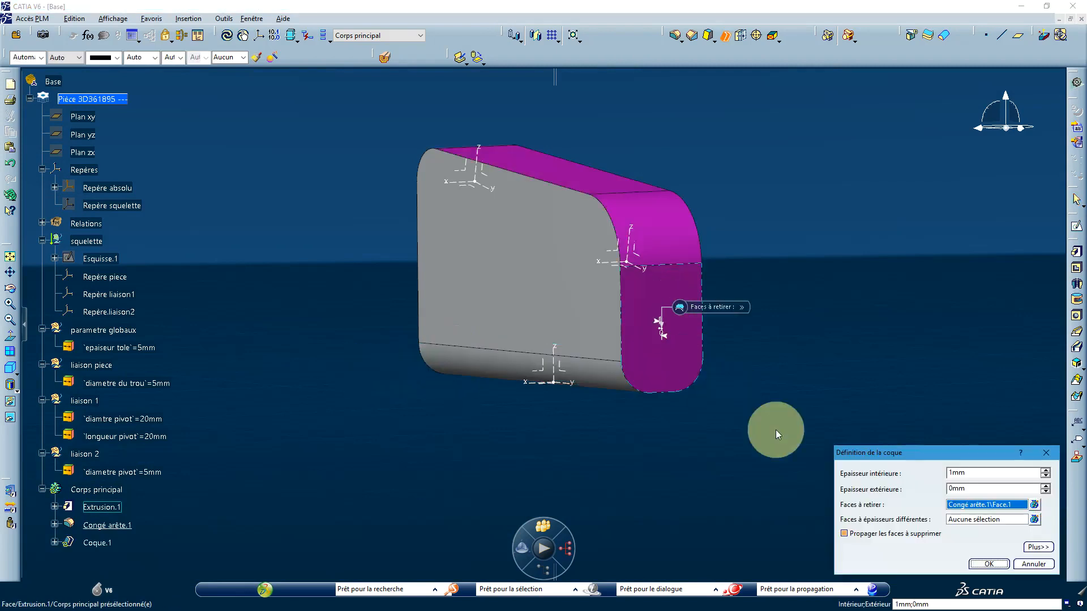
Create the shell with a formula-driven inner thickness and the top and end faces removed, and set `epaiseur tole` to 2 mm
left_click(988, 563)
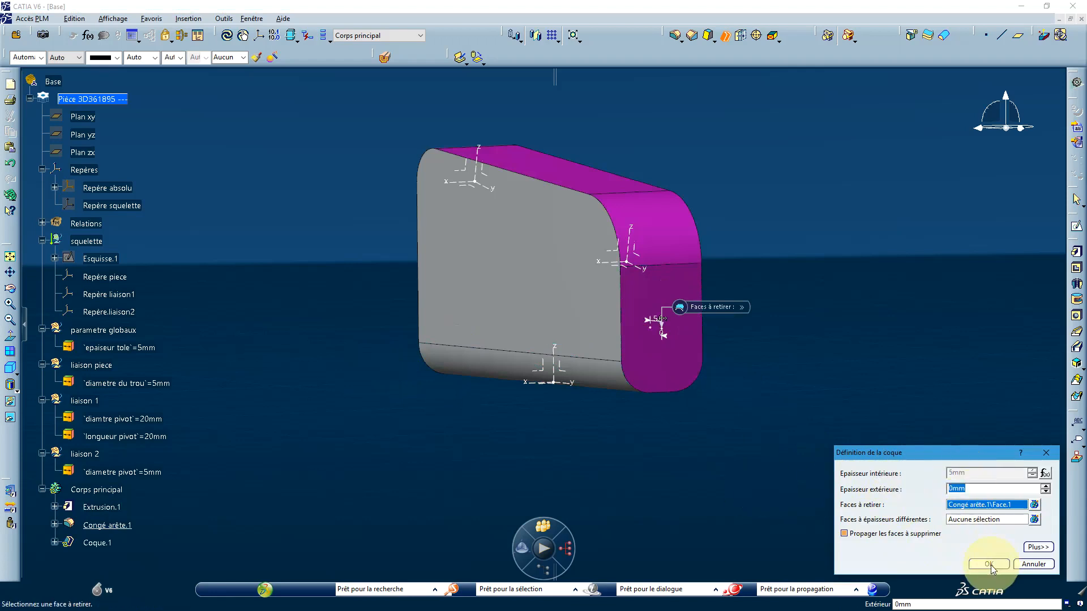
left_click(989, 564)
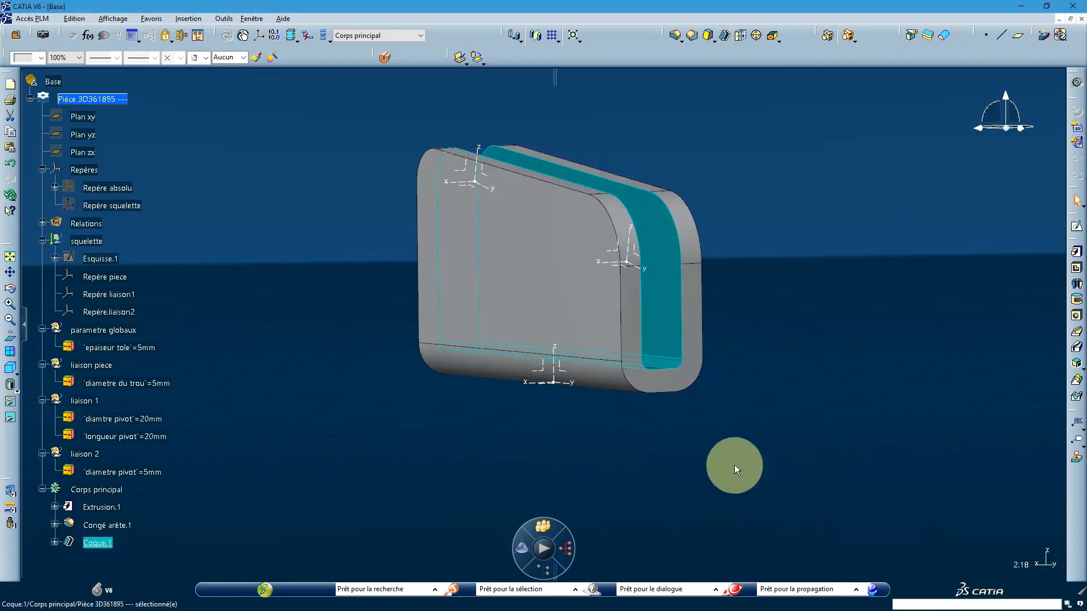
left_click(130, 347)
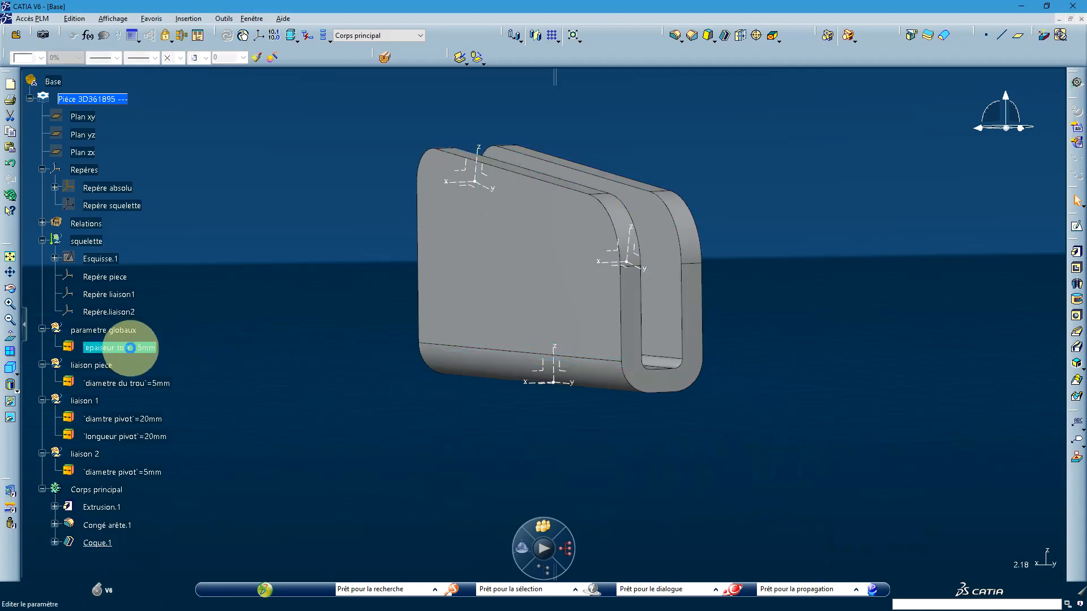
double_click(130, 347)
key("Return")
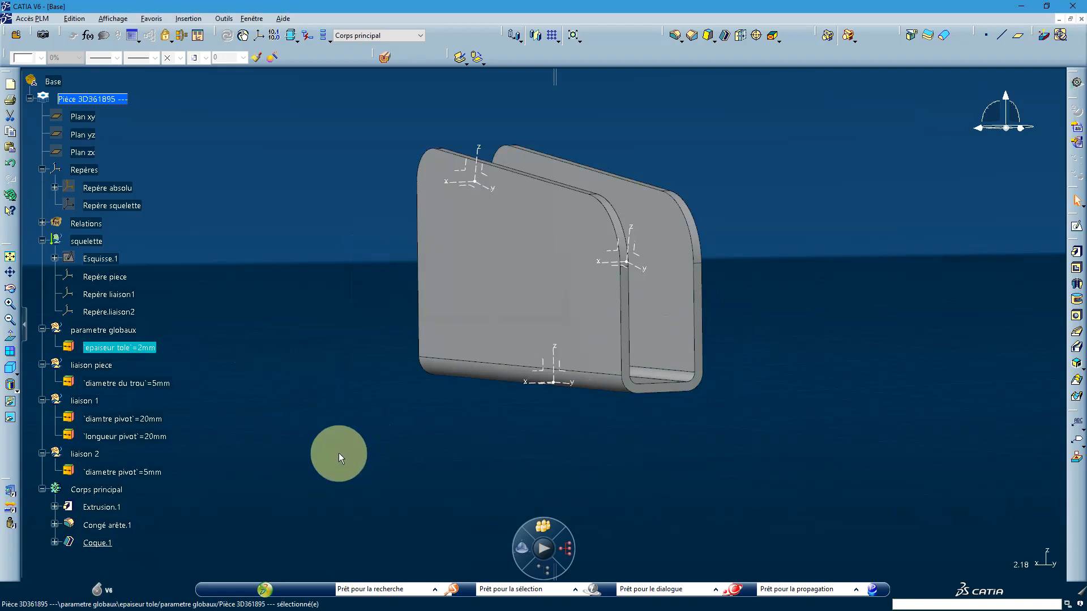
Start a hole on the outer side face, centred on Repère.liaison2, with the extension set to Jusqu'au dernier
middle_click_drag(447, 283, 614, 308)
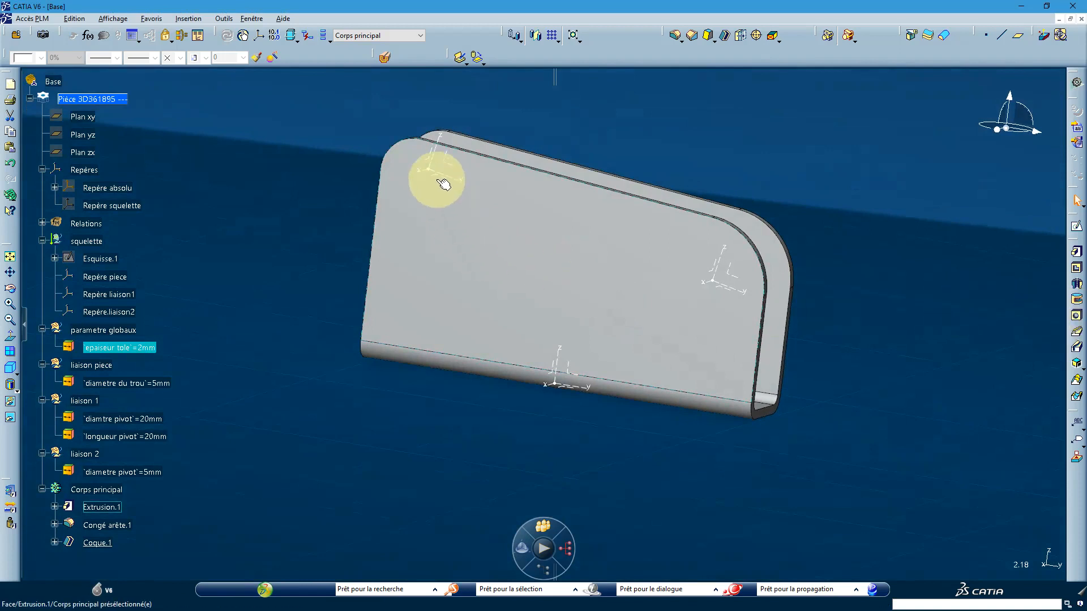
left_click(443, 228)
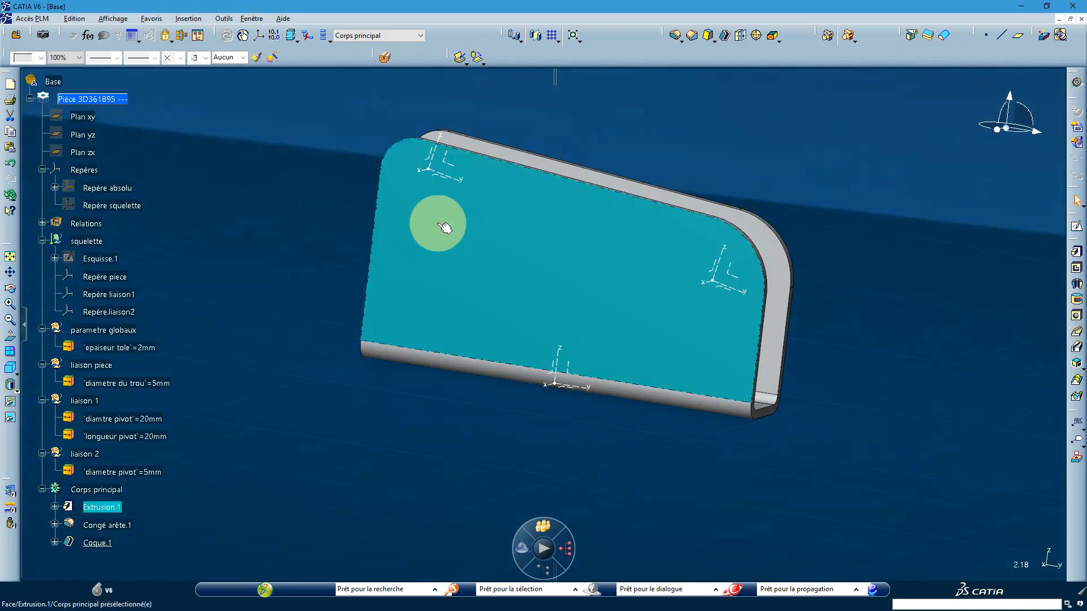
left_click(435, 173, "ctrl")
left_click(1076, 315)
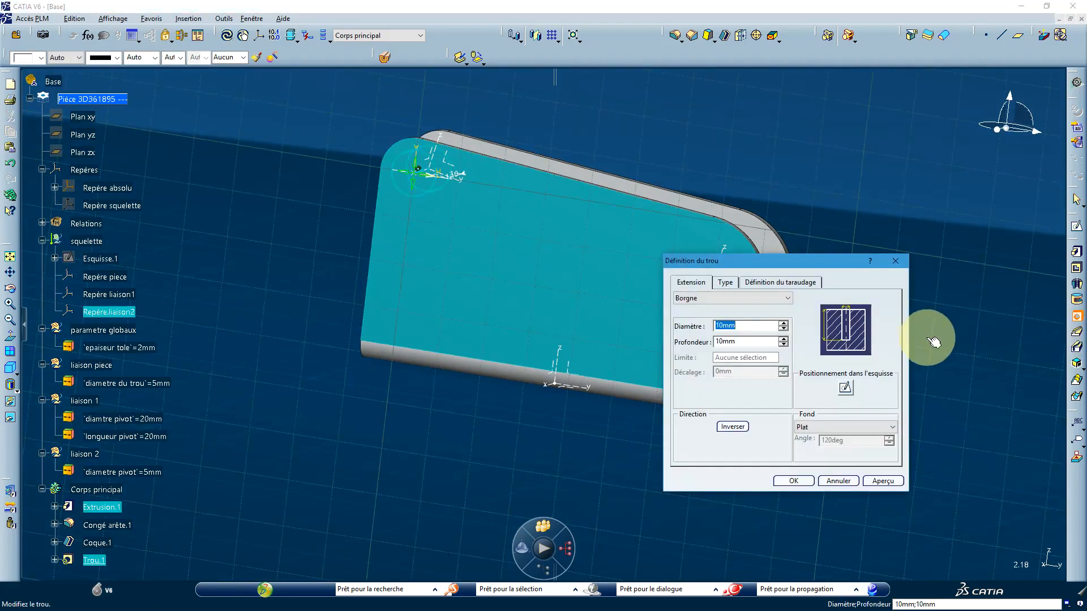
left_click(708, 298)
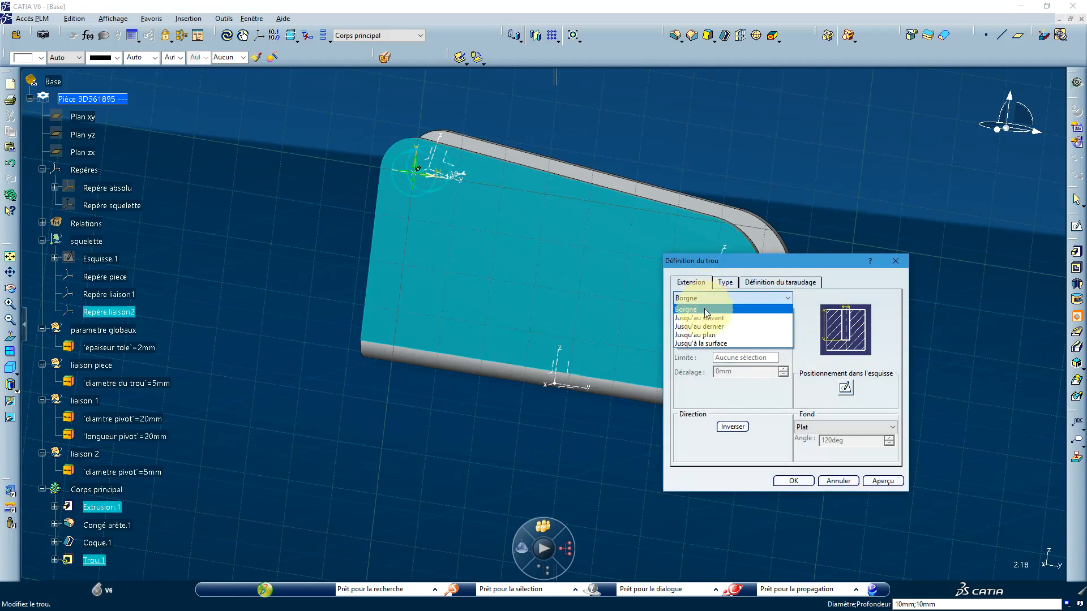
left_click(705, 326)
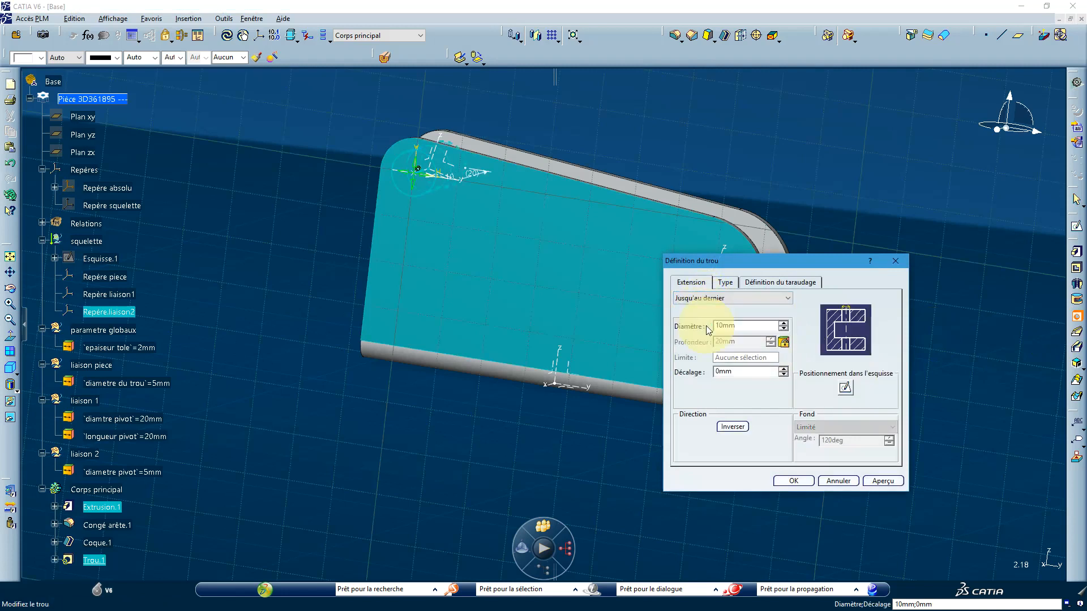
Drive the hole's diameter with the formula `liaison 2\diametre pivot` and create the hole
right_click(732, 328)
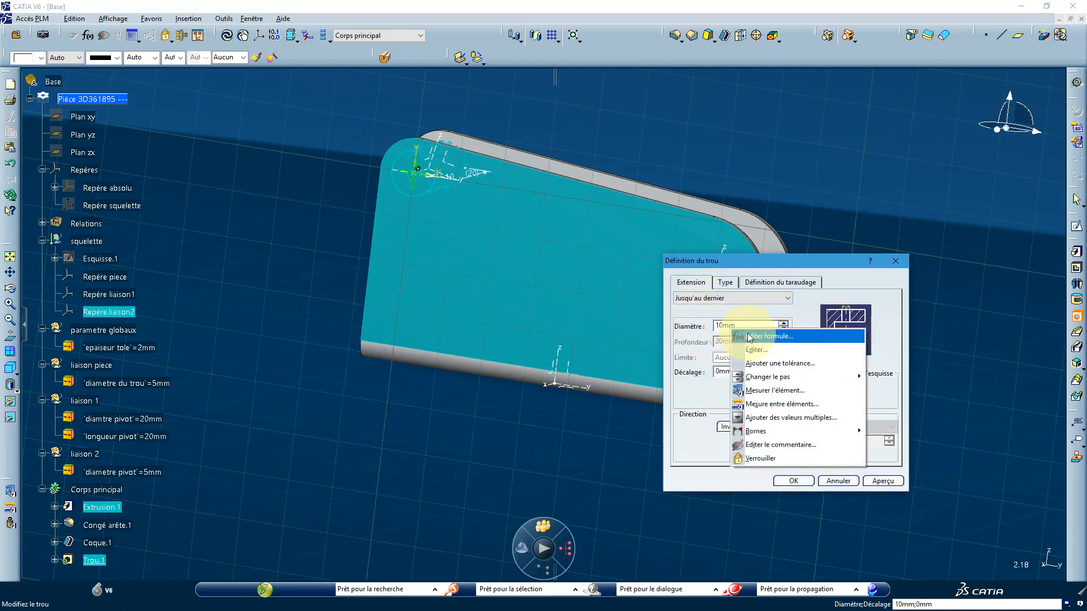
left_click(753, 338)
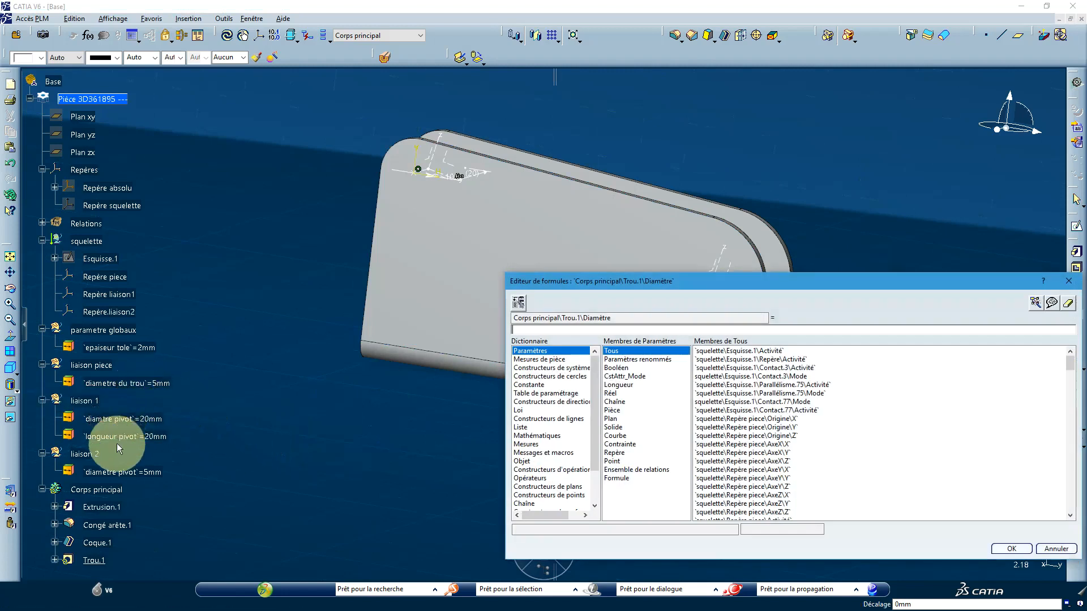
left_click(123, 473)
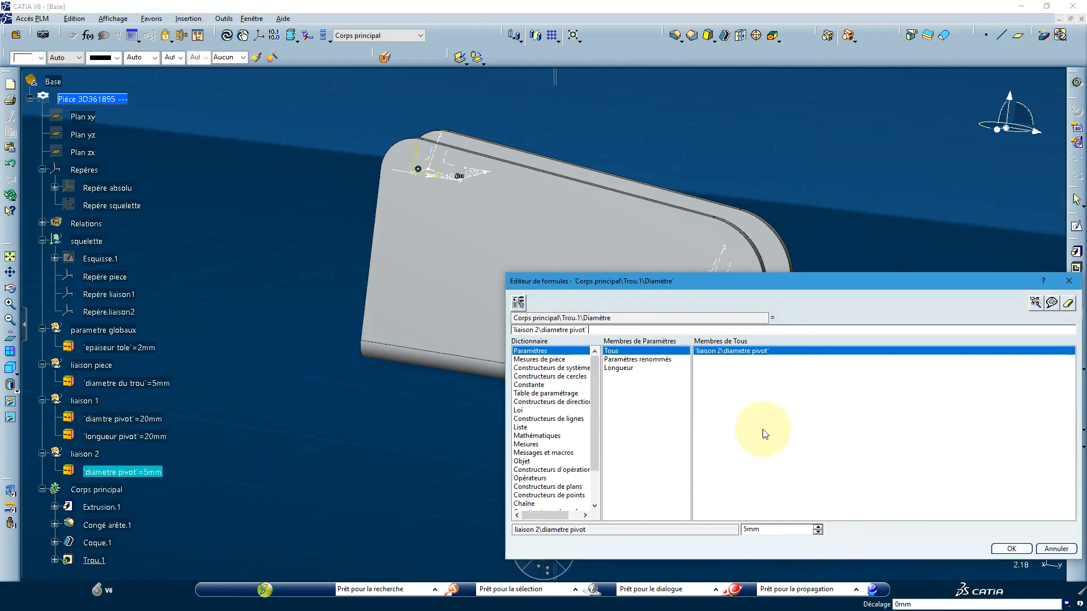
left_click(1010, 547)
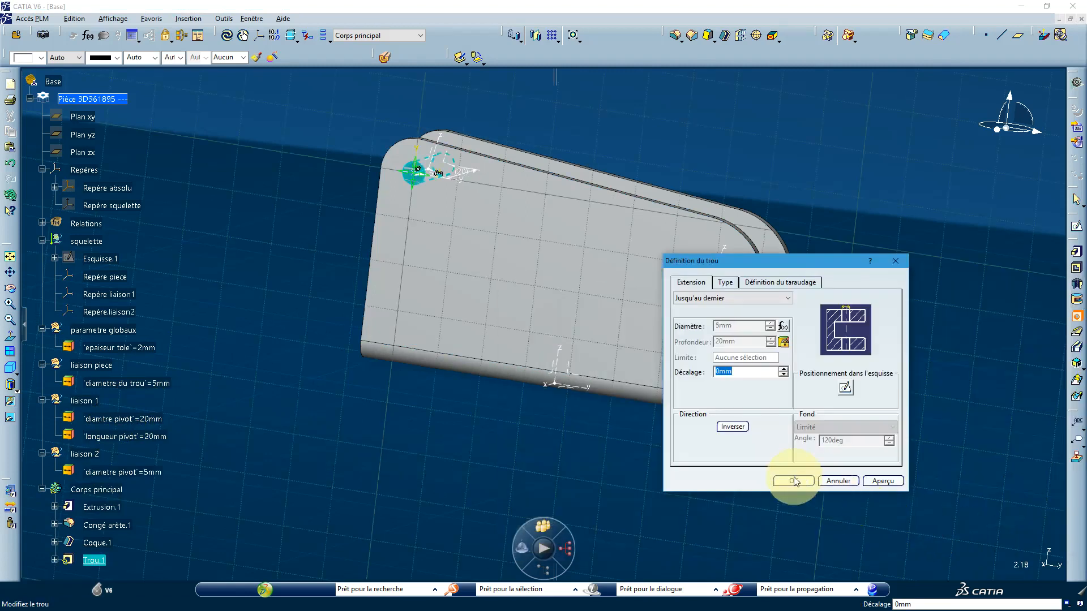
left_click(791, 480)
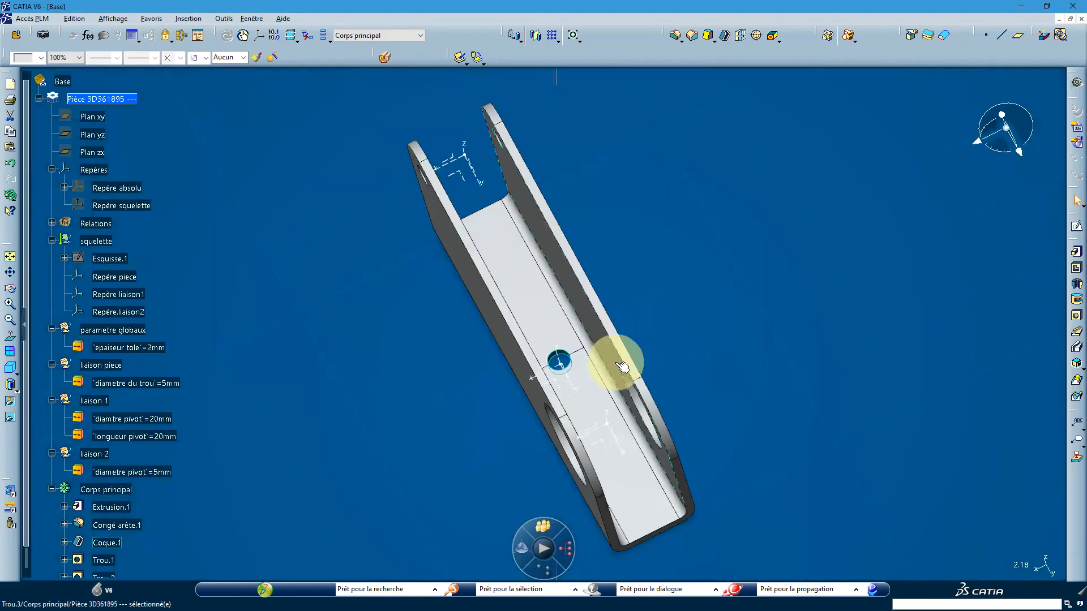
Set the global parameter `epaiseur tole` to 3 mm and the liaison piece parameter `diametre du trou` to 10 mm
left_click(557, 358)
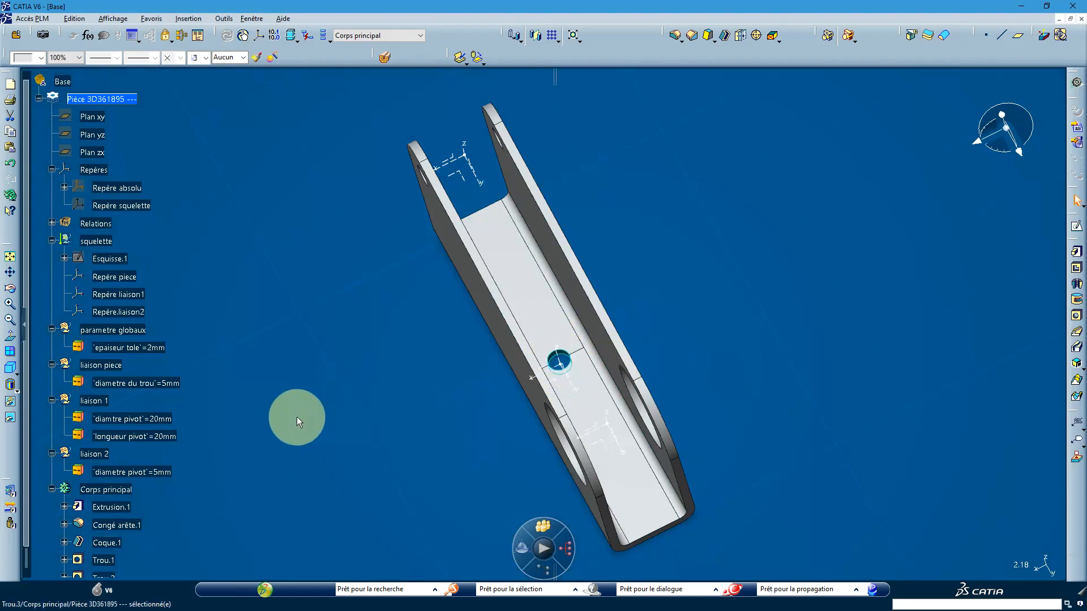
middle_click_drag(470, 495, 478, 464)
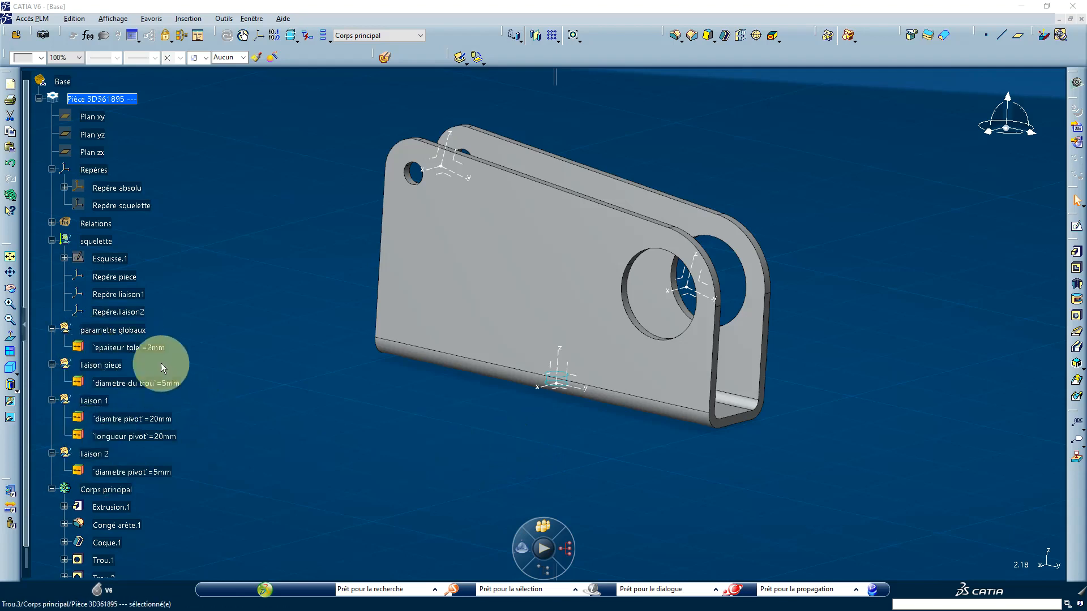
double_click(136, 350)
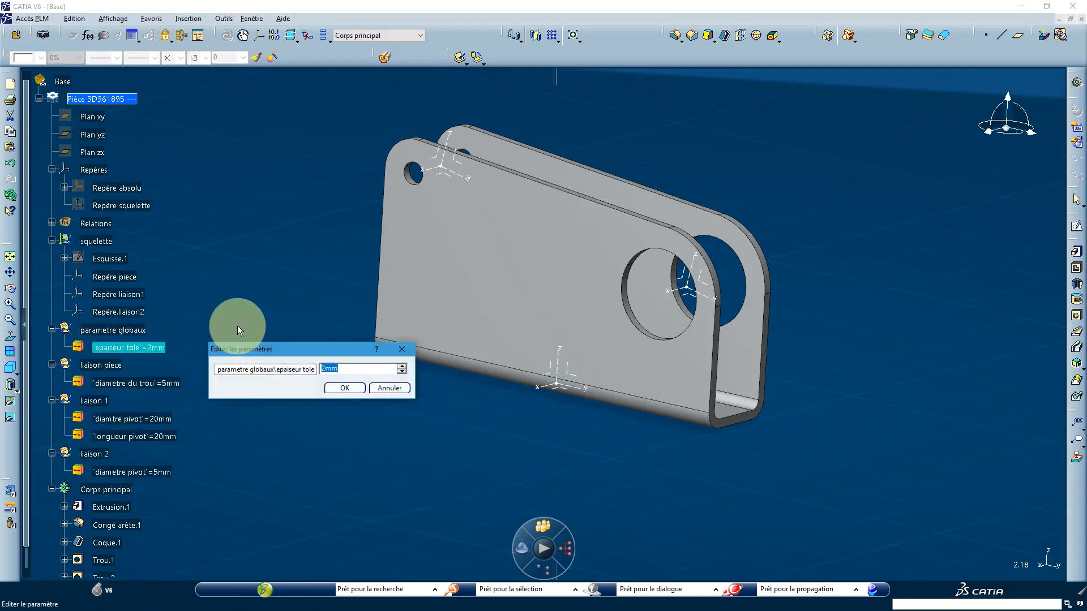
type("3")
key("Return")
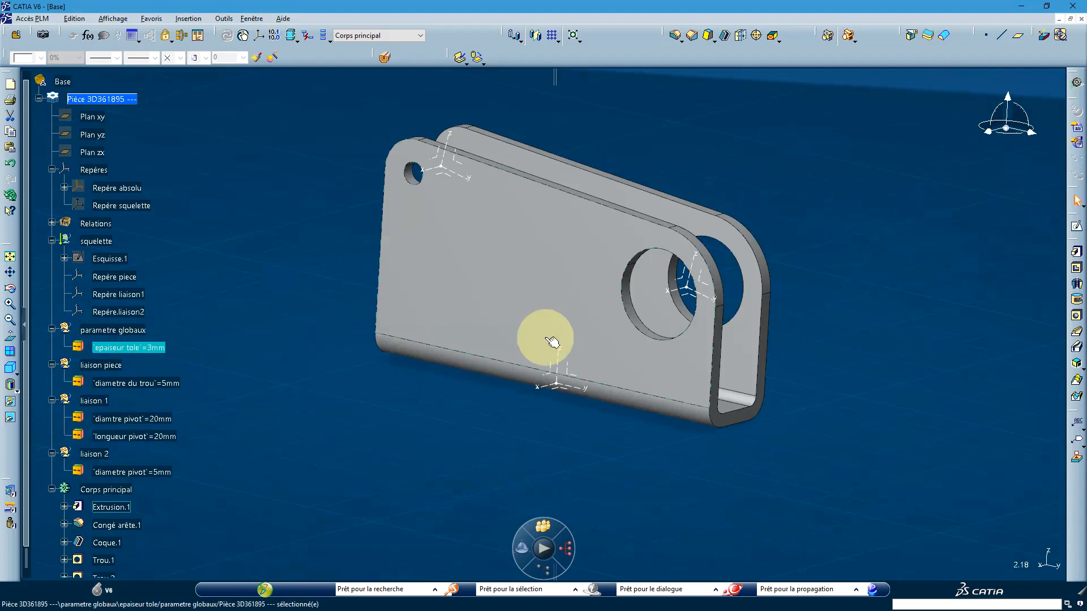
left_click(155, 383)
double_click(154, 383)
type("10")
key("Return")
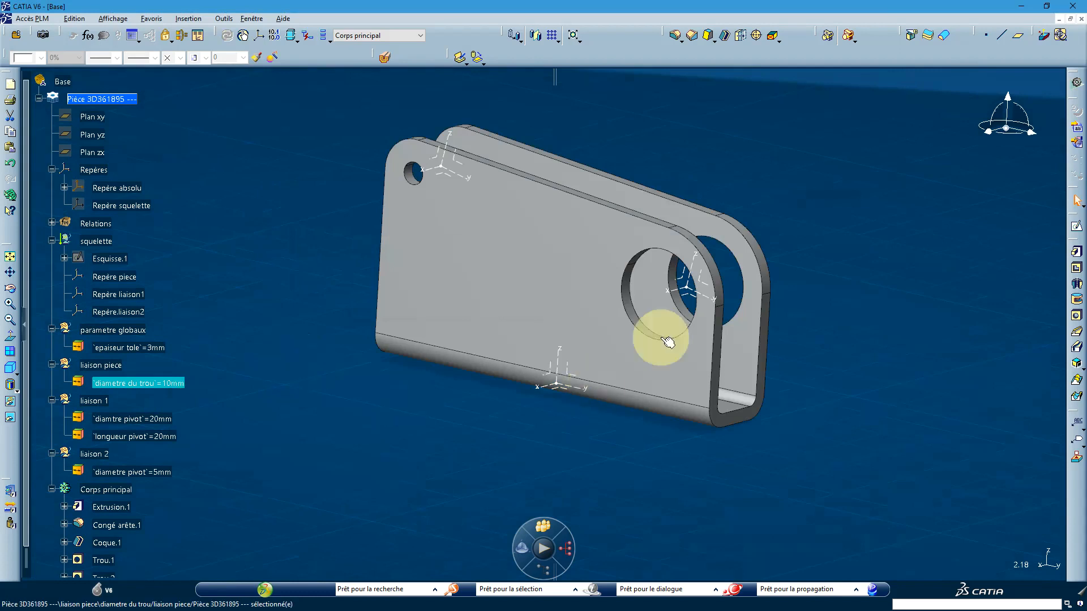
Set the liaison 1 parameters `diamtre pivot` to 30 mm and `longueur pivot` to 100 mm
left_click(126, 419)
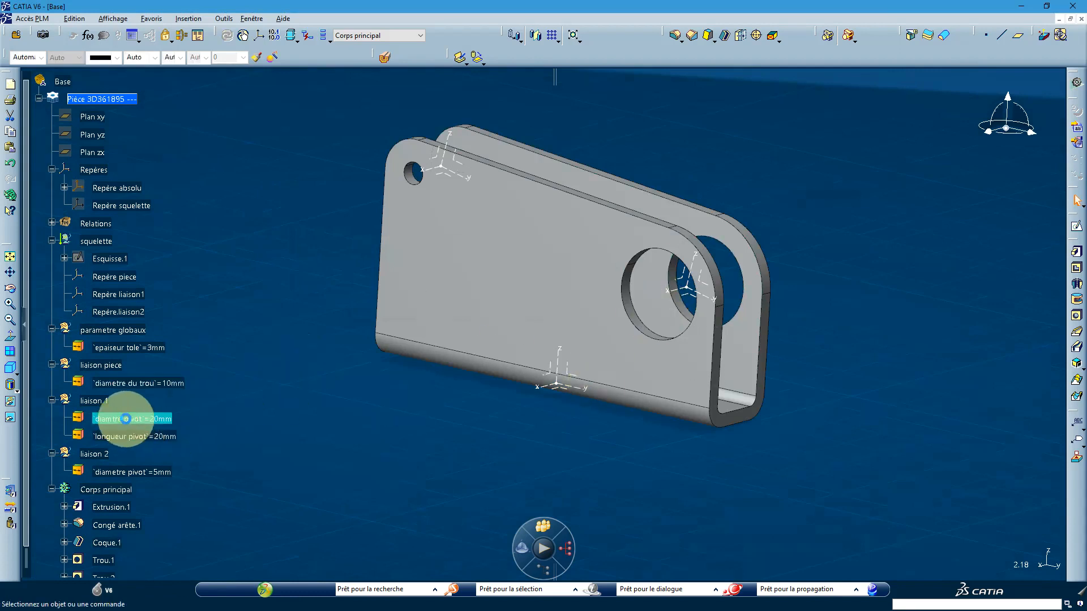
double_click(126, 419)
type("30")
key("Return")
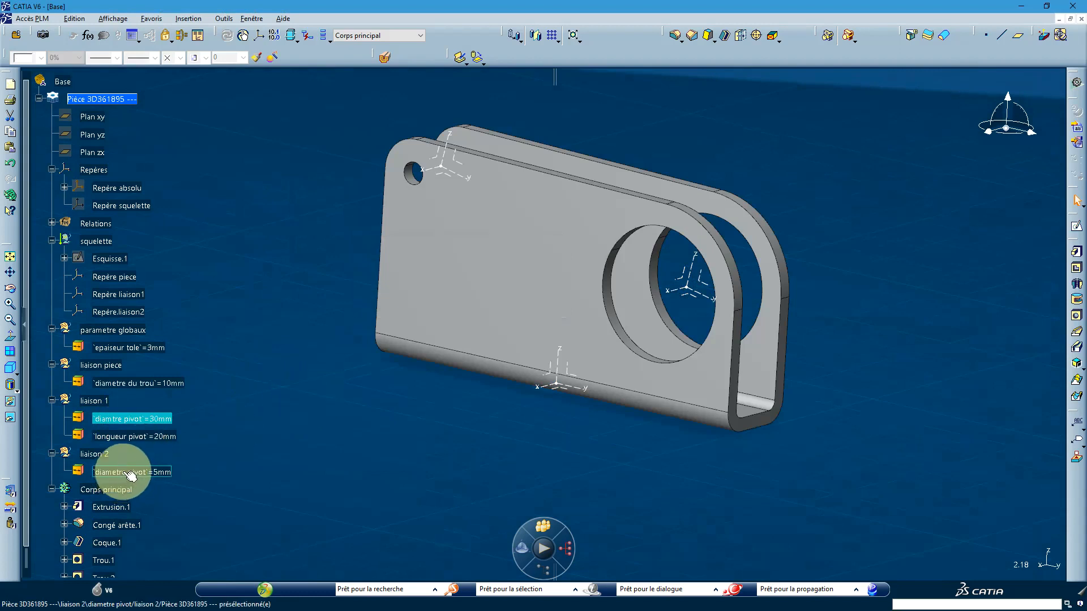
double_click(108, 436)
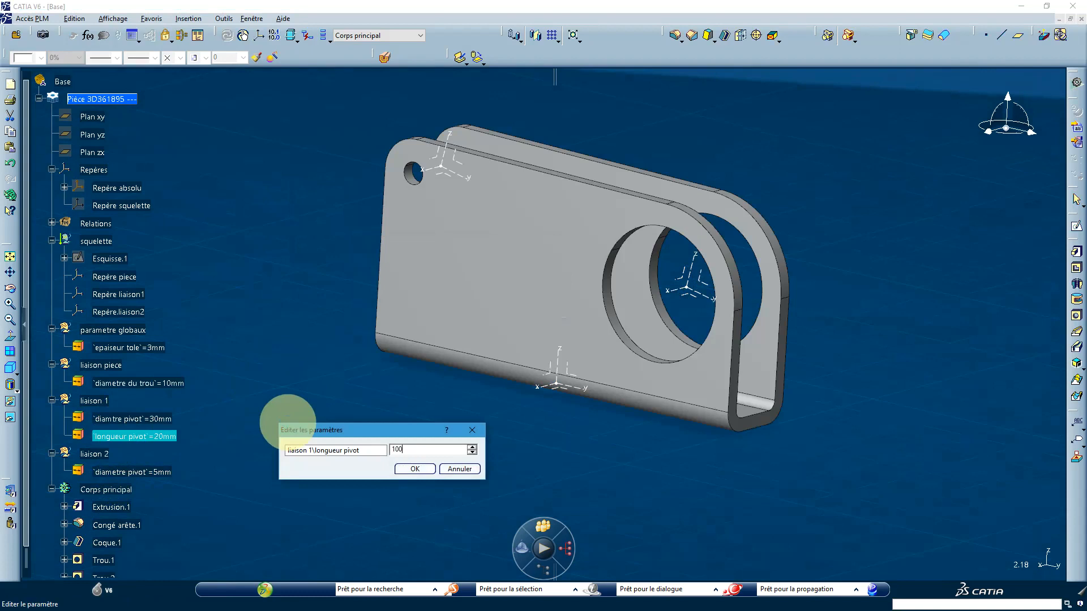
key("Return")
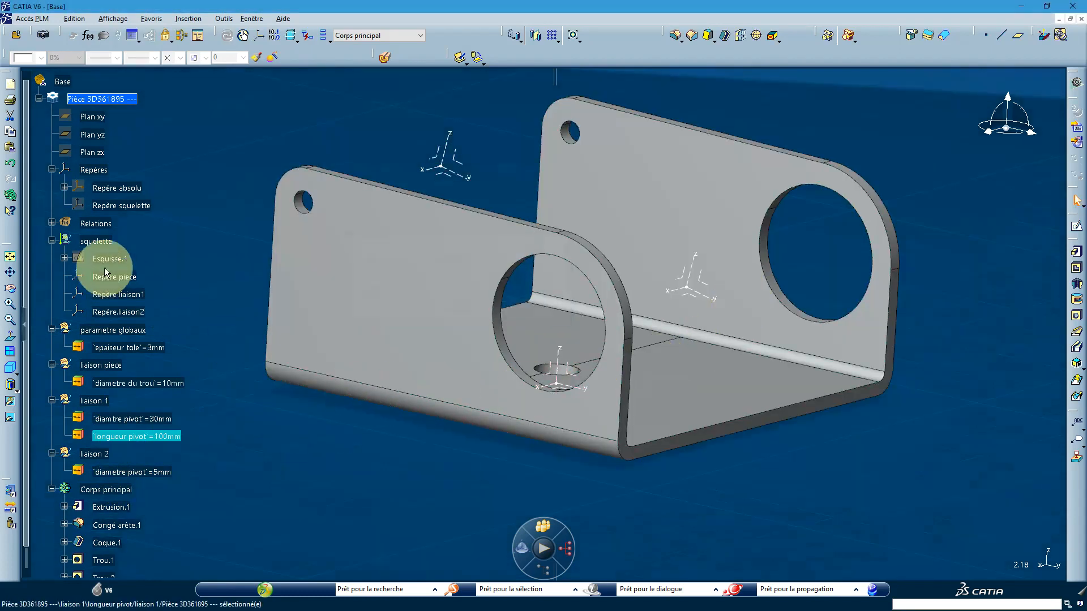
Edit the skeleton sketch Esquisse.1, move the sloped line's upper endpoint farther outward, and exit the sketch to update the part
left_click(106, 258)
double_click(106, 259)
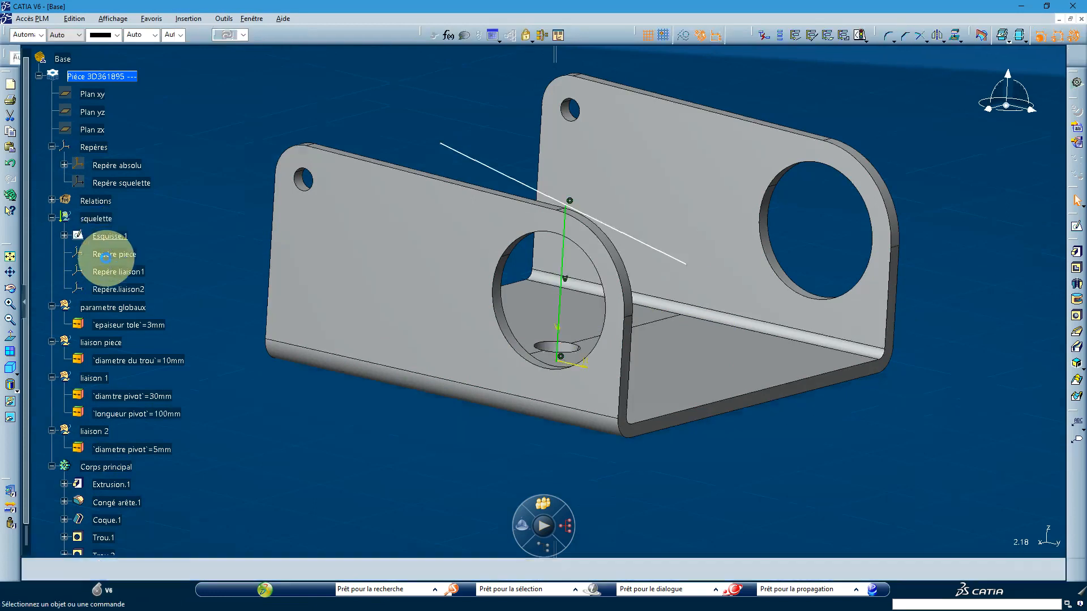
left_click_drag(540, 202, 547, 125)
middle_click_drag(545, 225, 545, 339)
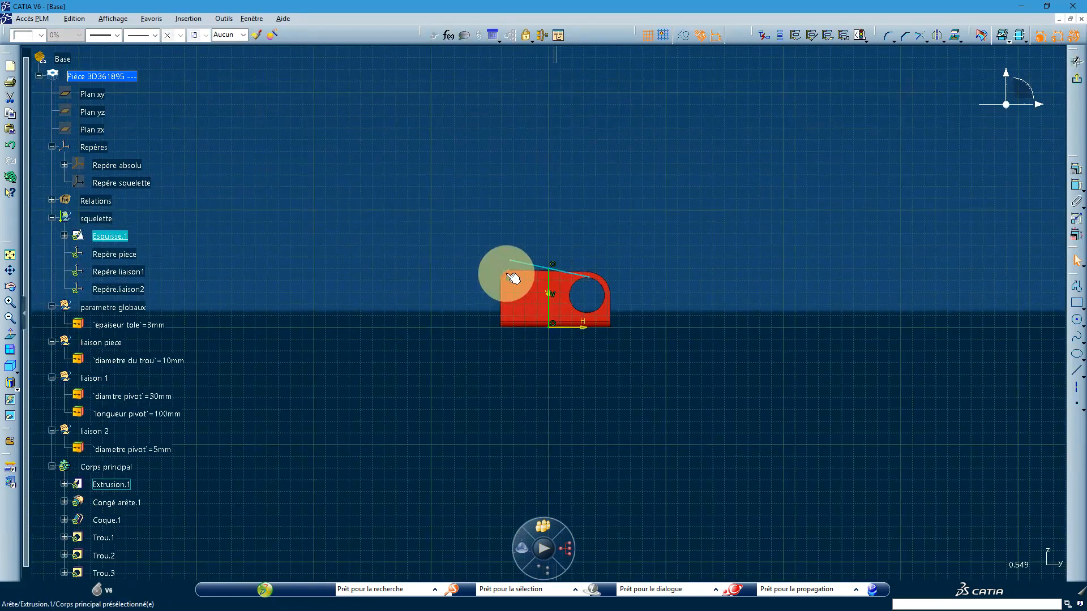
left_click_drag(509, 261, 427, 232)
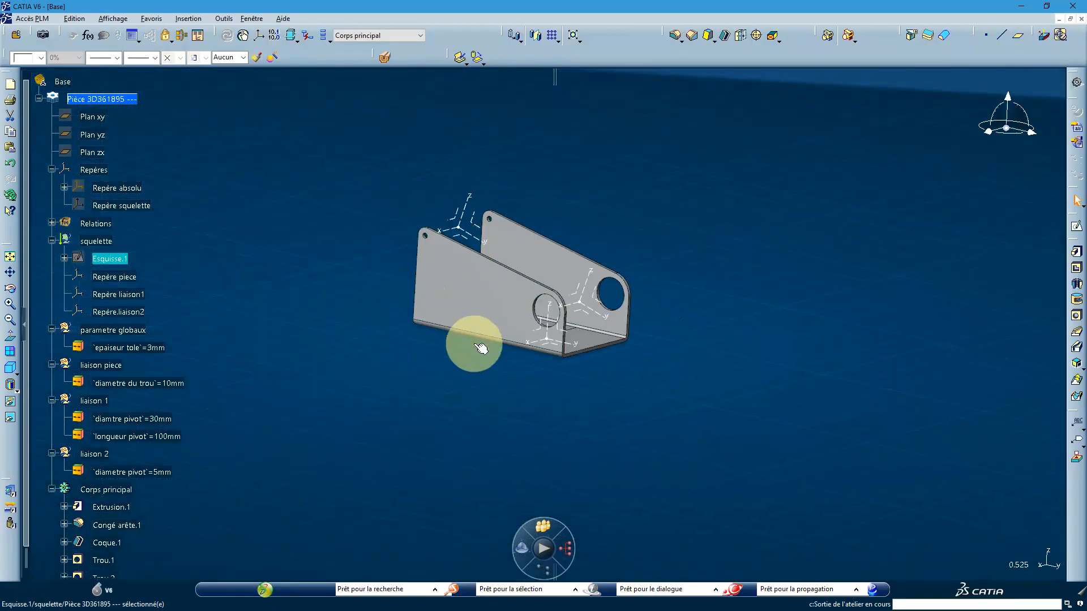
middle_click_drag(480, 347, 533, 314)
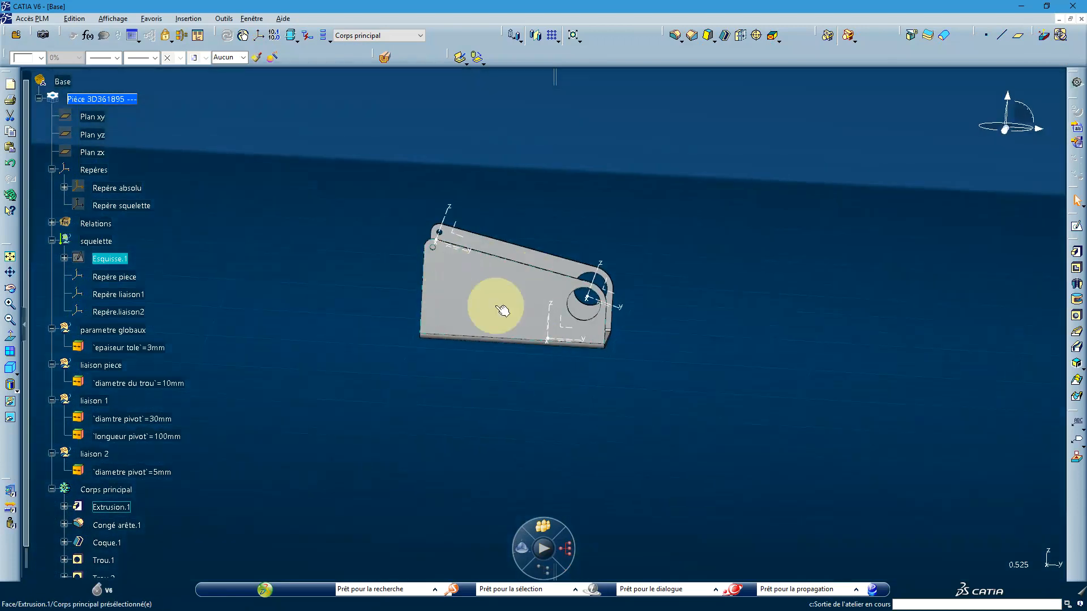